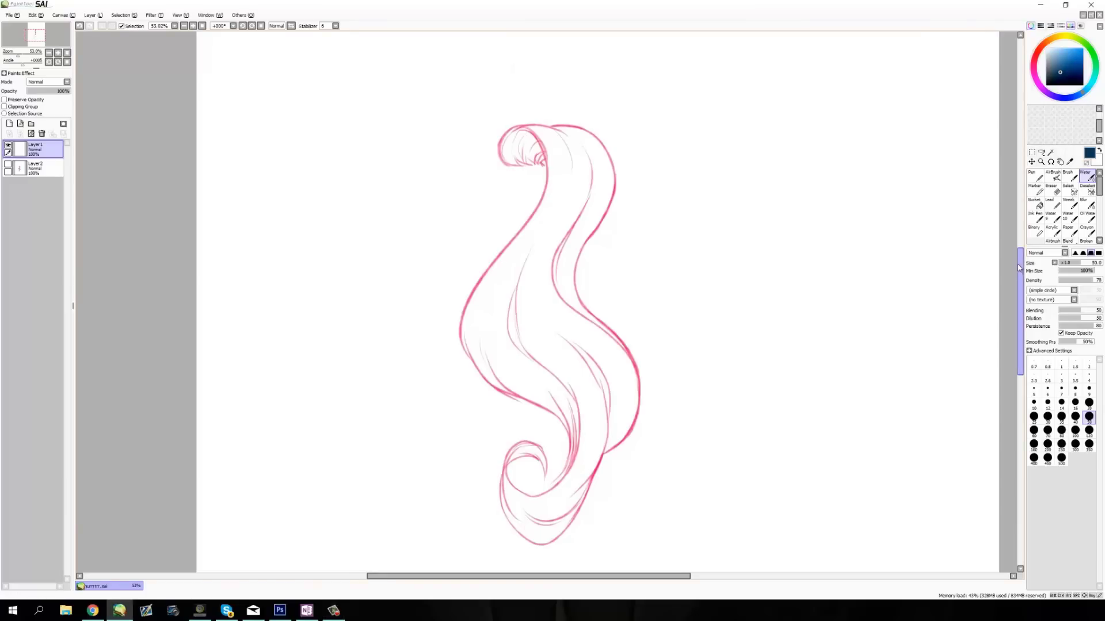
Step: Select the Brush tool with a bright blue colour at size 20 and undo the test mark beside the hair lock
drag(1019, 268, 1016, 278)
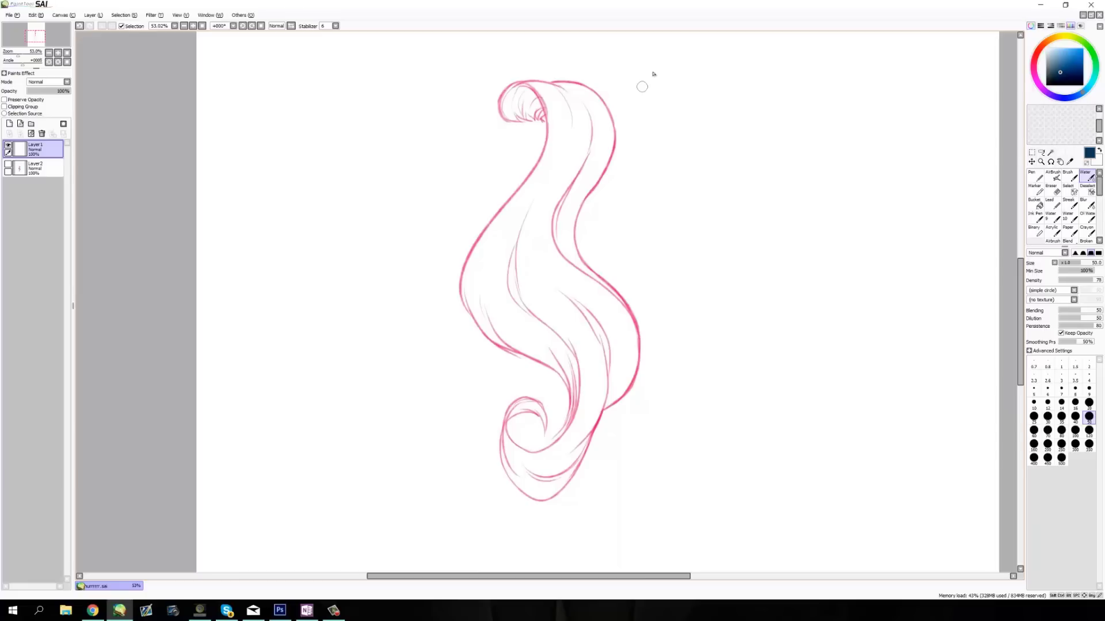
click(1069, 177)
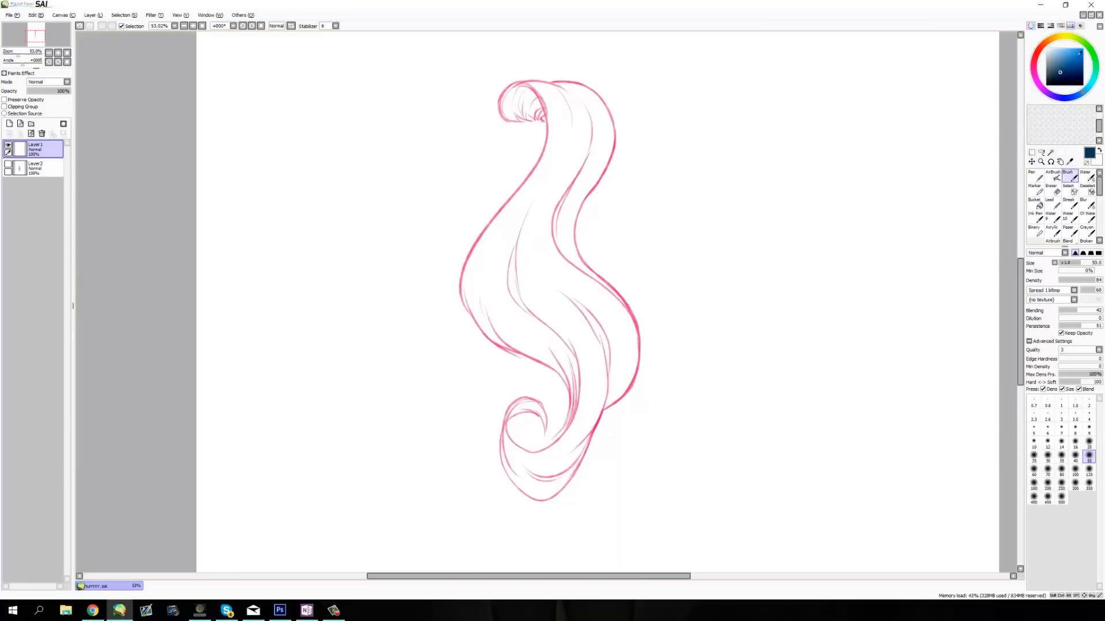
click(1081, 50)
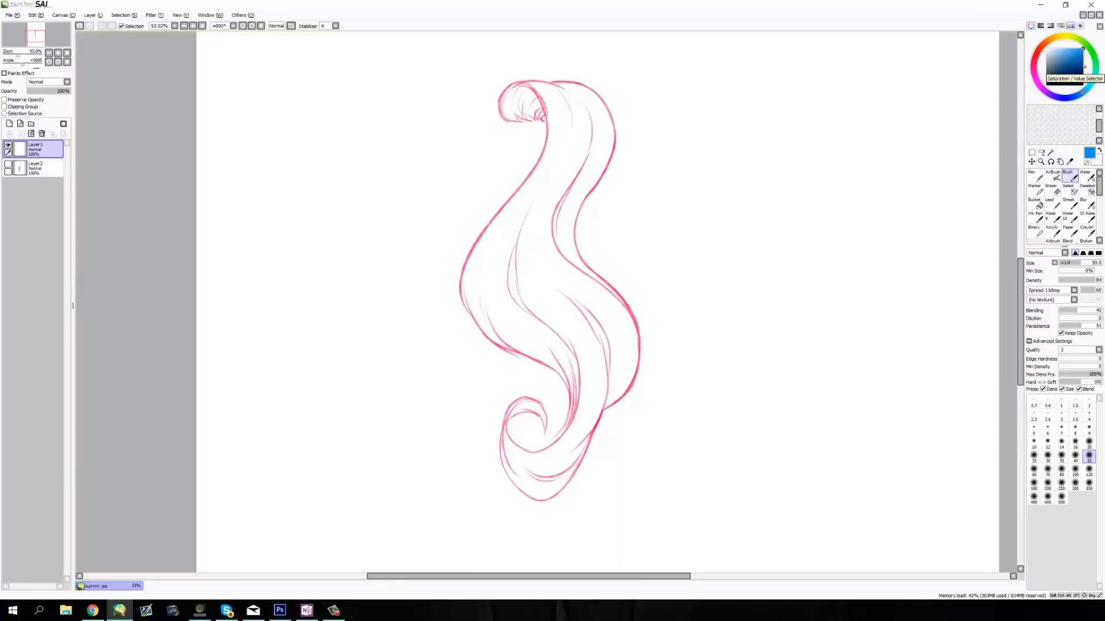
click(493, 121)
key(ctrl+z)
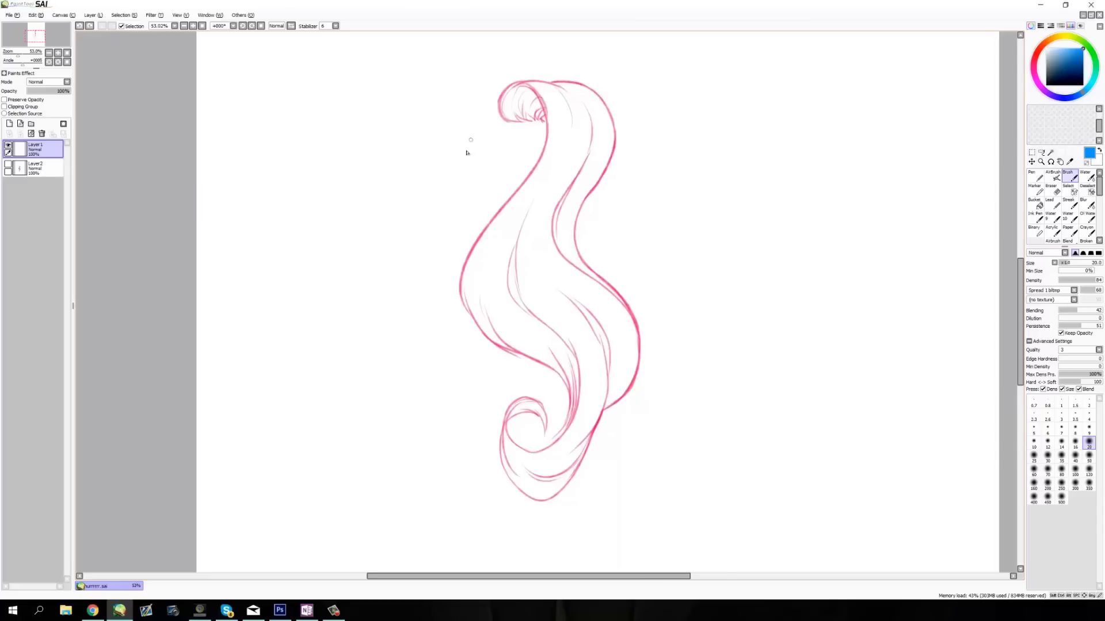
Step: Try short blue guide strokes beside the top curl, undoing each attempt
drag(482, 123, 483, 45)
key(ctrl+z)
mouse_move(490, 117)
mouse_down()
mouse_move(500, 73)
mouse_move(481, 101)
mouse_move(496, 72)
mouse_up()
key(ctrl+z)
key(ctrl+z)
drag(487, 118, 496, 78)
Step: Try long blue strokes down the left side of the hair lock and a short one by the top curl, undoing them all
key(ctrl+z)
key(ctrl+z)
drag(444, 122, 439, 320)
key(ctrl+z)
key(ctrl+z)
drag(446, 128, 437, 263)
key(ctrl+z)
mouse_move(485, 119)
mouse_down()
mouse_move(500, 78)
mouse_move(491, 81)
mouse_up()
key(ctrl+z)
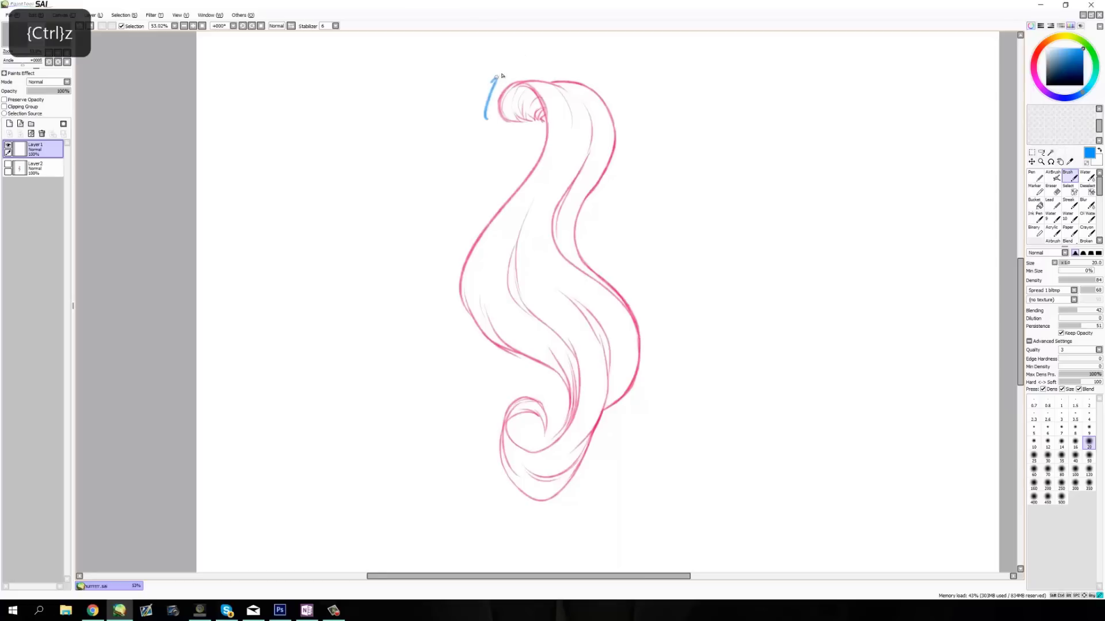
key(ctrl+z)
Step: Try blue curves following the right outer contour of the upper hair lock, undoing each one
key(ctrl+z)
mouse_move(586, 70)
mouse_down()
mouse_move(658, 141)
mouse_move(636, 236)
mouse_up()
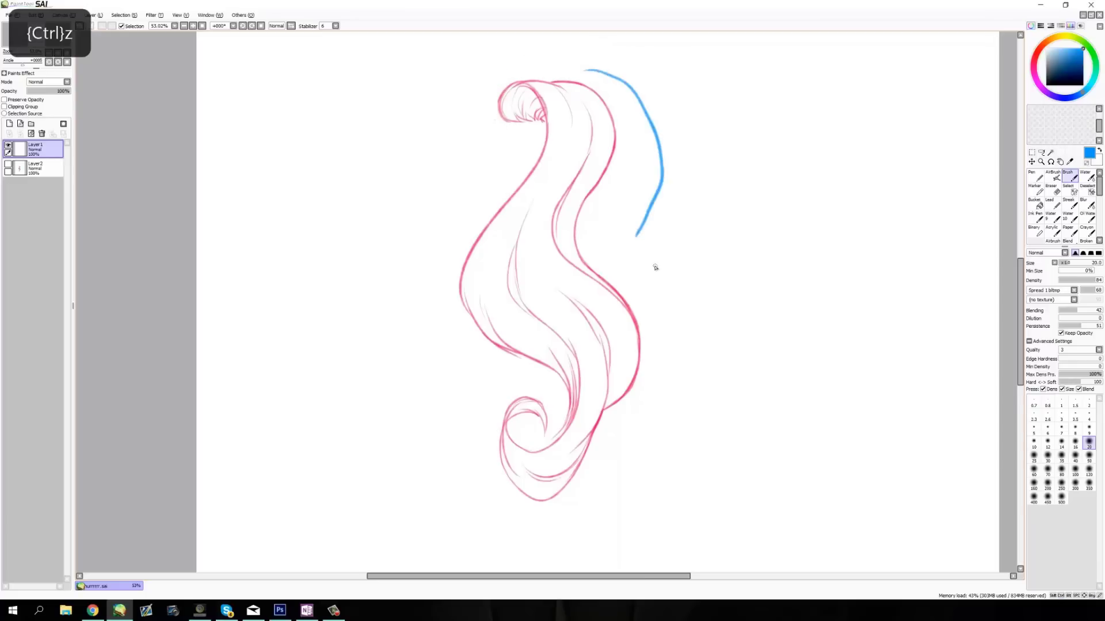
key(ctrl+z)
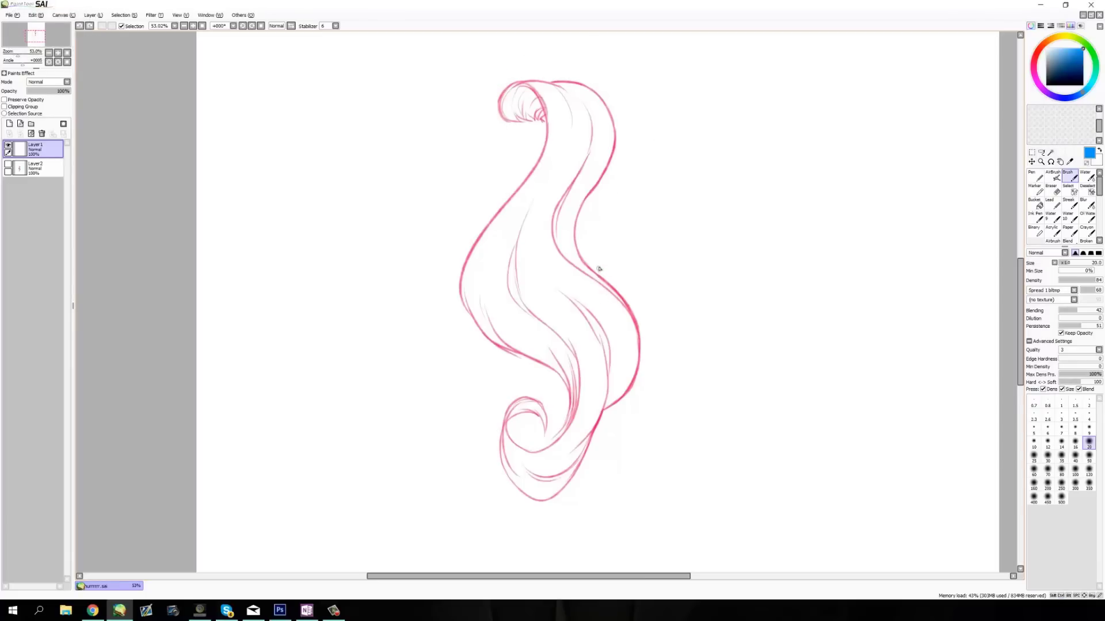
drag(656, 244, 653, 278)
key(ctrl+z)
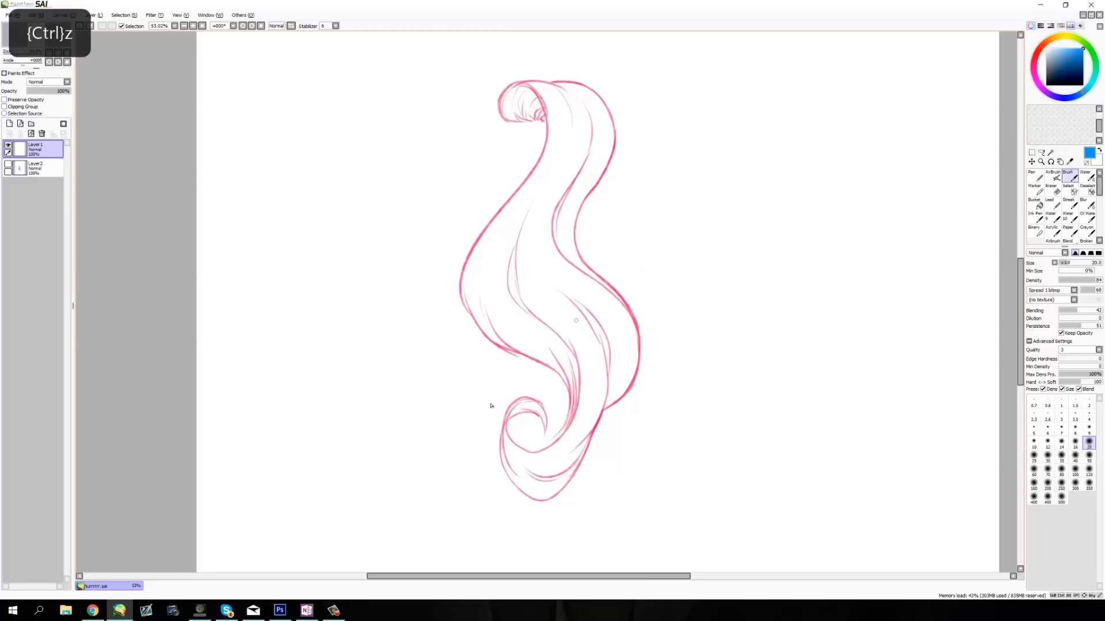
Step: Try blue strokes by the lower curl and across the middle of the hair lock, undoing both
mouse_move(425, 406)
mouse_down()
mouse_move(493, 390)
mouse_move(569, 398)
mouse_up()
key(ctrl+z)
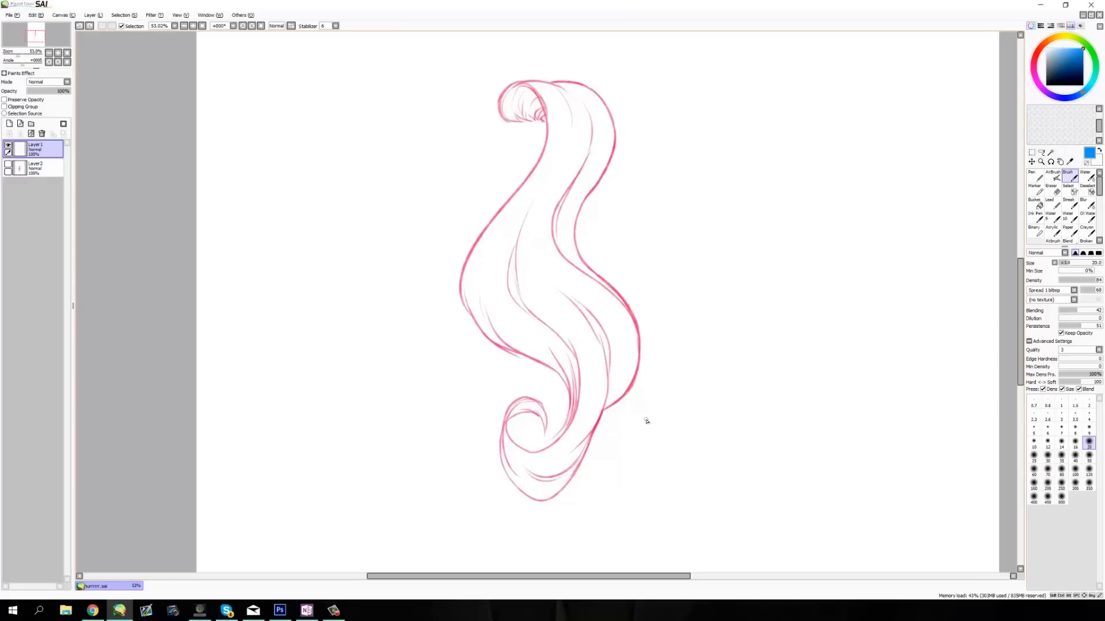
mouse_move(514, 214)
mouse_down()
mouse_move(636, 219)
mouse_move(681, 271)
mouse_move(624, 305)
mouse_up()
key(ctrl+z)
drag(1022, 268, 1022, 266)
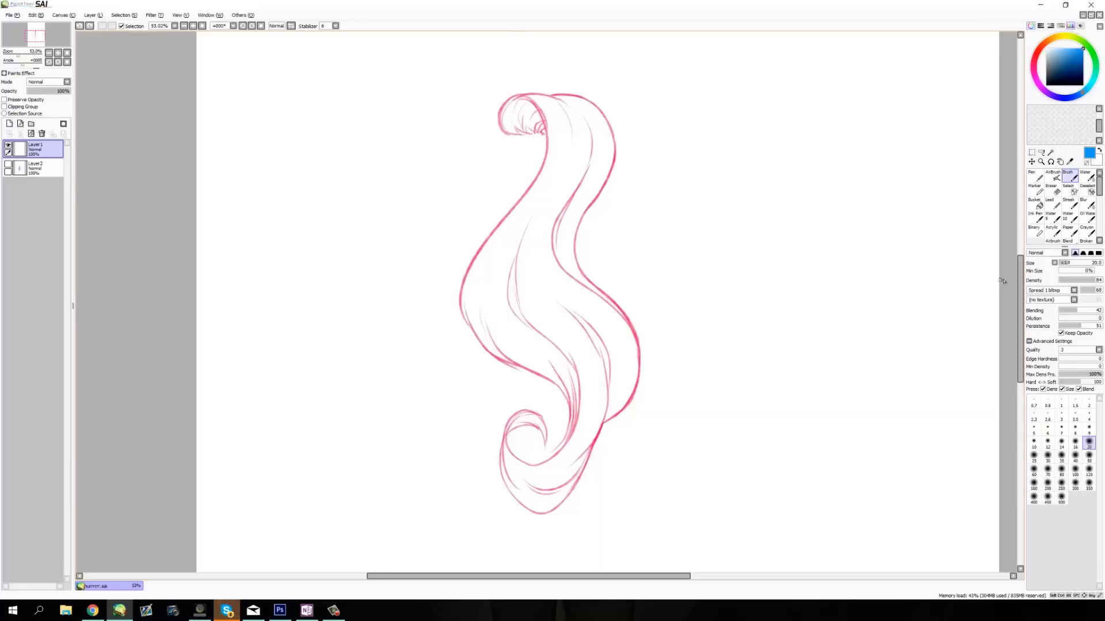
drag(1020, 285, 1021, 288)
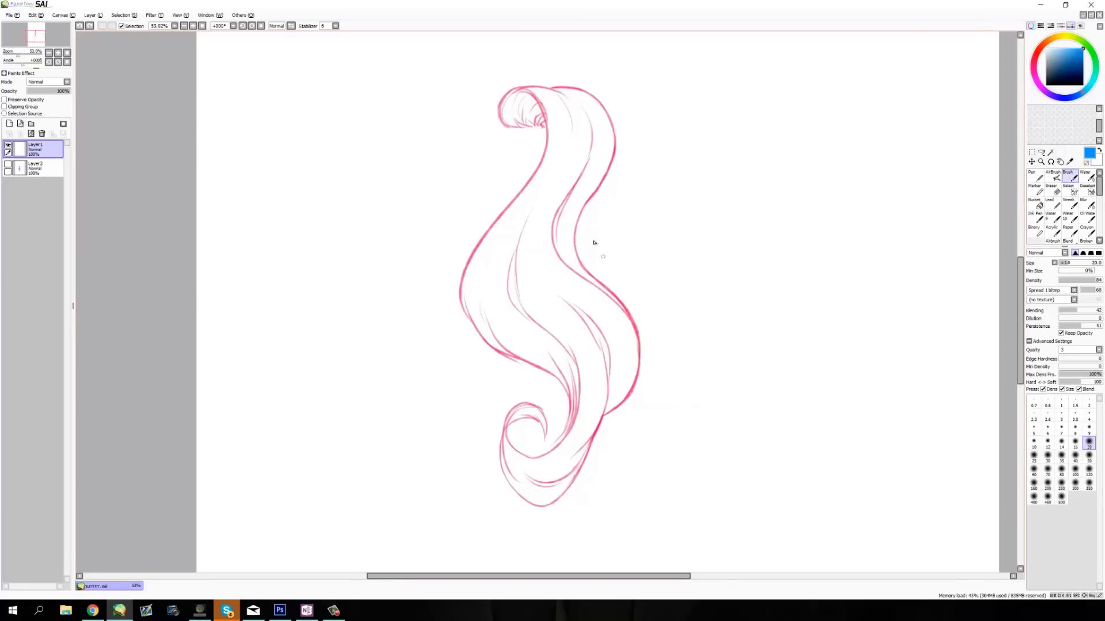
Step: Try blue marks on the inner strand and around the bottom curl, undoing all of them
drag(530, 202, 538, 204)
key(ctrl+z)
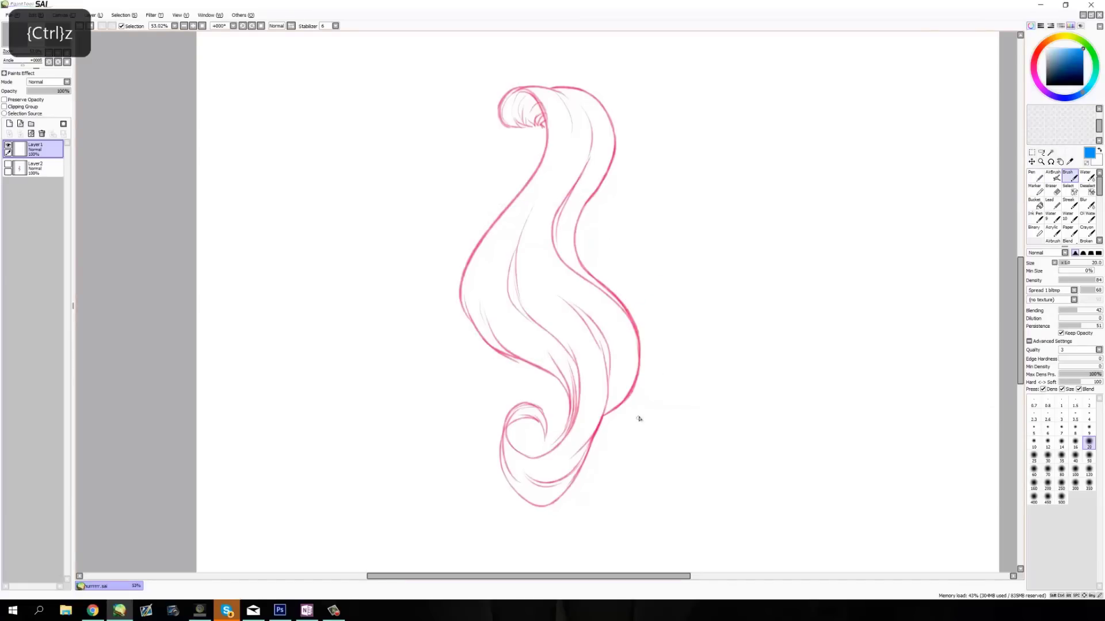
mouse_move(640, 425)
mouse_down()
mouse_move(555, 526)
mouse_move(452, 428)
mouse_up()
key(ctrl+z)
key(ctrl+z)
mouse_move(510, 417)
mouse_down()
mouse_move(540, 381)
mouse_move(510, 425)
mouse_move(521, 406)
mouse_up()
key(ctrl+z)
Step: Try a V-shaped cluster of tapering blue strands in the blank area right of the hair lock, undoing it
mouse_move(703, 147)
mouse_down()
mouse_move(734, 281)
mouse_move(736, 217)
mouse_up()
mouse_move(737, 253)
mouse_down()
mouse_move(739, 206)
mouse_move(756, 191)
mouse_up()
drag(753, 229, 759, 131)
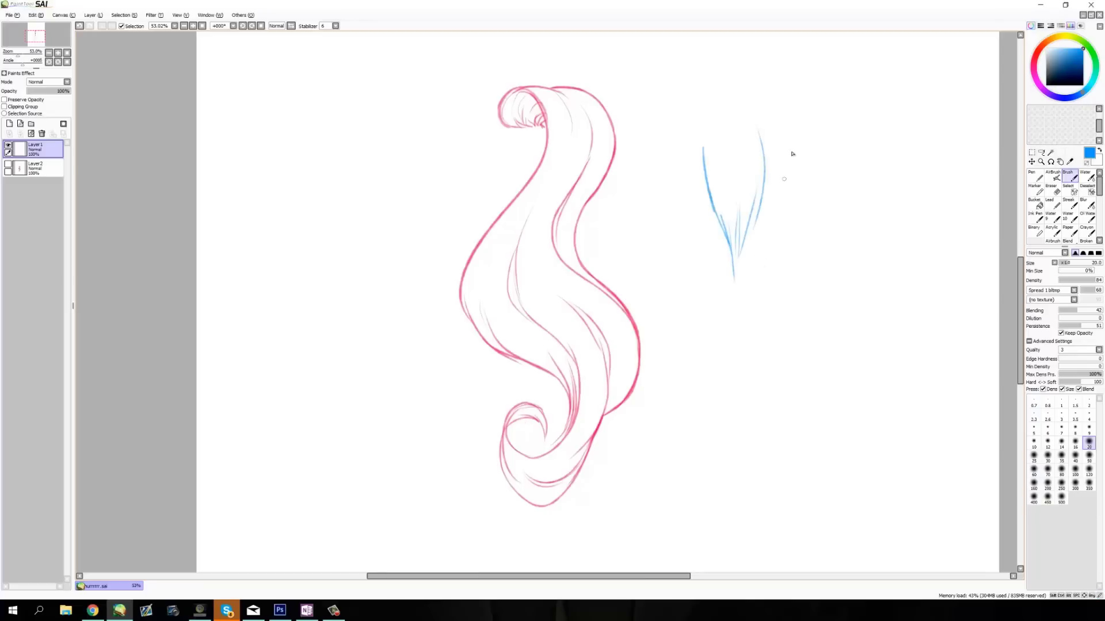
key(ctrl+z)
key(ctrl+z)
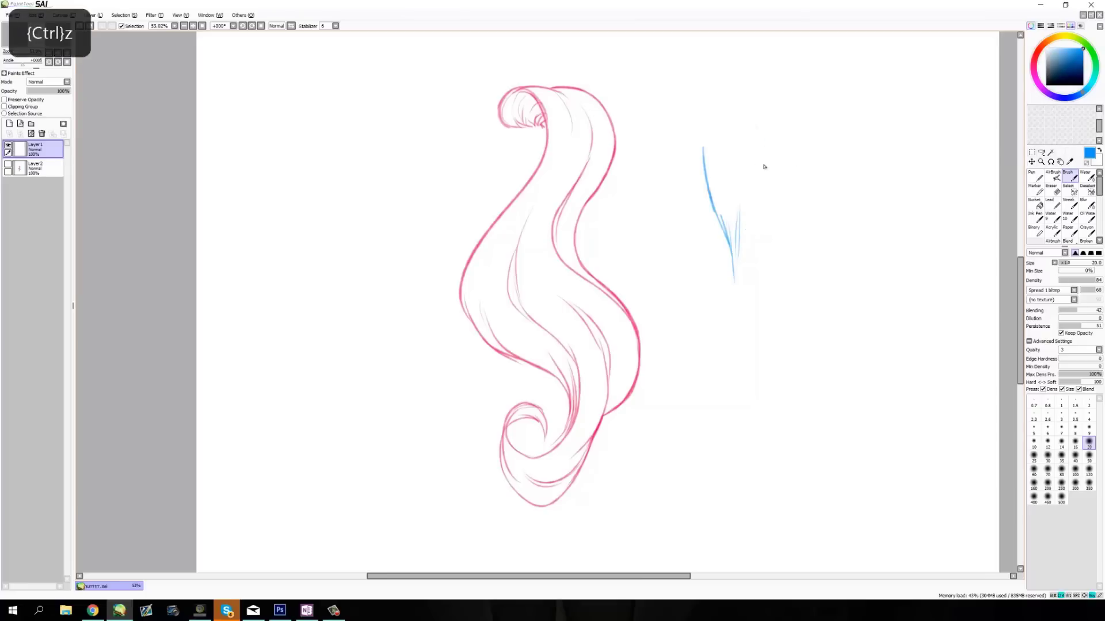
key(ctrl+z)
key(ctrl+z)
drag(713, 173, 770, 168)
key(ctrl+z)
key(ctrl+z)
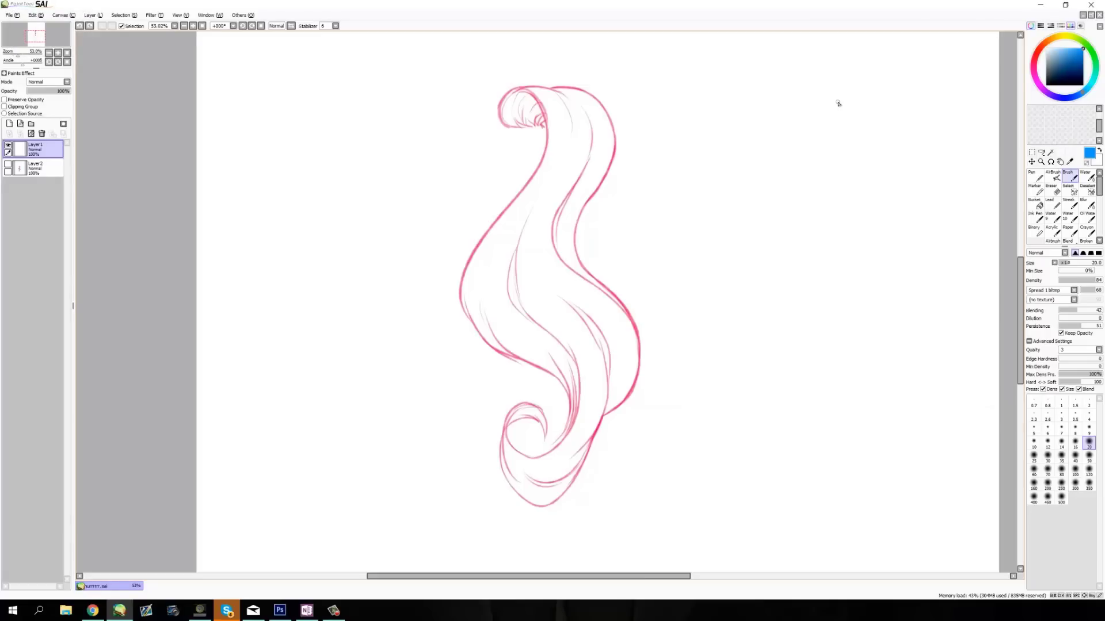
Step: Try a looping curve across the upper hair lock and small curved strokes to its right, undoing them all
drag(605, 75, 715, 136)
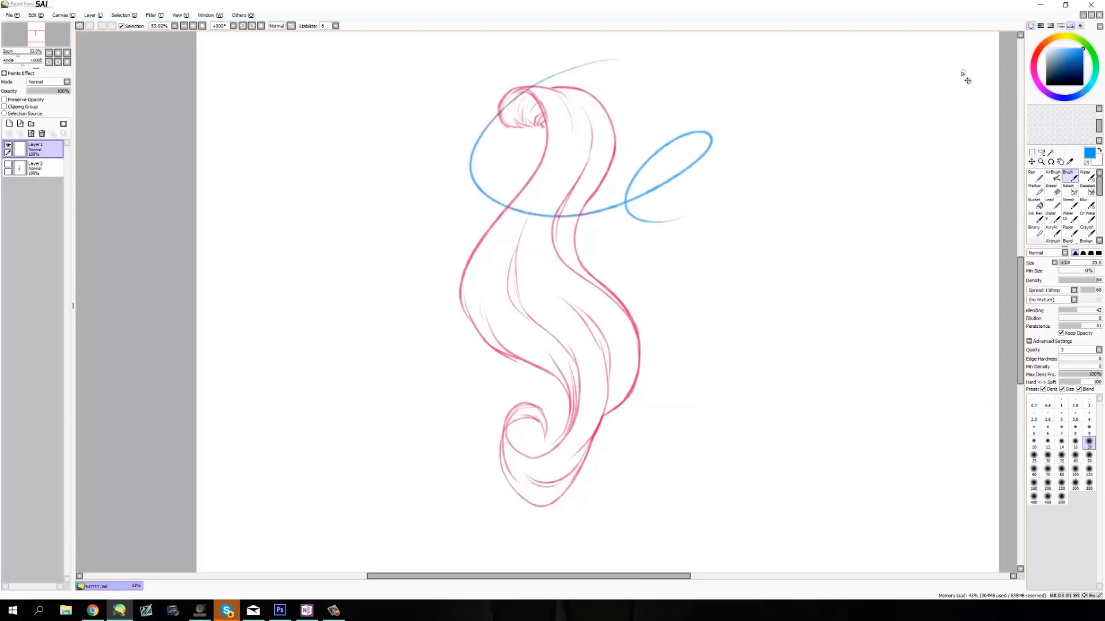
key(ctrl+z)
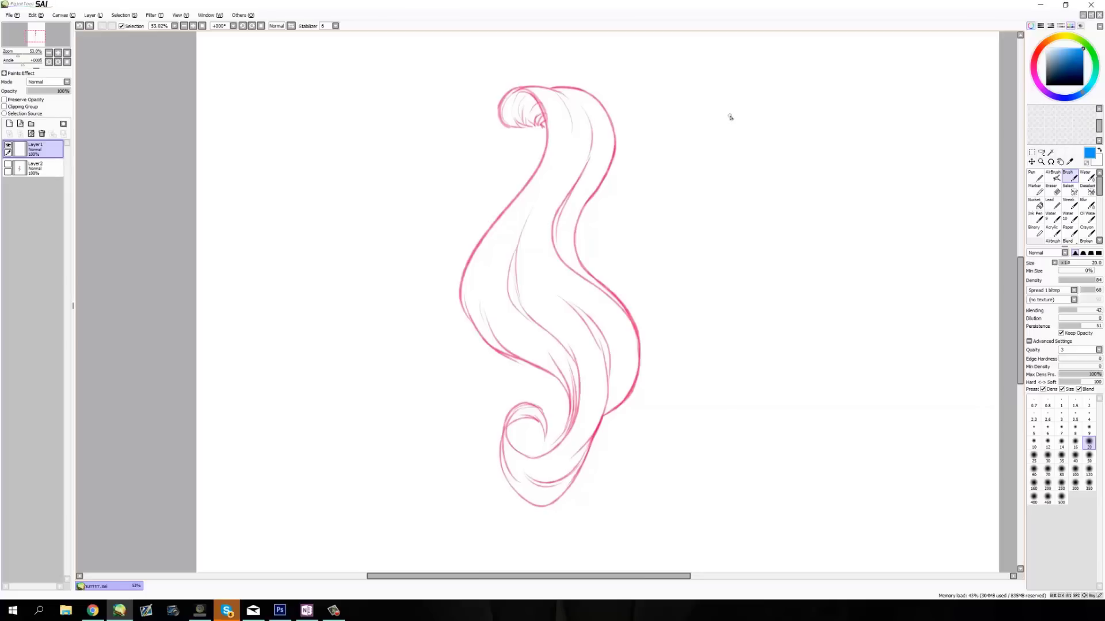
mouse_move(729, 118)
mouse_down()
mouse_move(722, 95)
mouse_move(743, 115)
mouse_move(775, 90)
mouse_move(677, 157)
mouse_up()
key(ctrl+z)
key(ctrl+z)
Step: Sketch a tuft of short, overlapping curved blue strands in the blank area upper right of the hair lock
key(ctrl+z)
mouse_move(733, 121)
mouse_down()
mouse_move(705, 115)
mouse_move(673, 189)
mouse_up()
mouse_move(528, 112)
mouse_down()
mouse_move(505, 130)
mouse_move(496, 113)
mouse_move(504, 123)
mouse_move(519, 96)
mouse_move(526, 124)
mouse_up()
key(ctrl+z)
key(ctrl+z)
key(ctrl+z)
drag(684, 142, 739, 123)
mouse_move(709, 80)
mouse_down()
mouse_move(748, 103)
mouse_move(739, 107)
mouse_move(746, 100)
mouse_up()
key(ctrl+z)
key(ctrl+z)
mouse_move(732, 69)
mouse_down()
mouse_move(755, 95)
mouse_move(772, 88)
mouse_up()
drag(734, 126, 776, 113)
mouse_move(747, 102)
mouse_down()
mouse_move(798, 106)
mouse_move(803, 86)
mouse_up()
drag(775, 79, 807, 86)
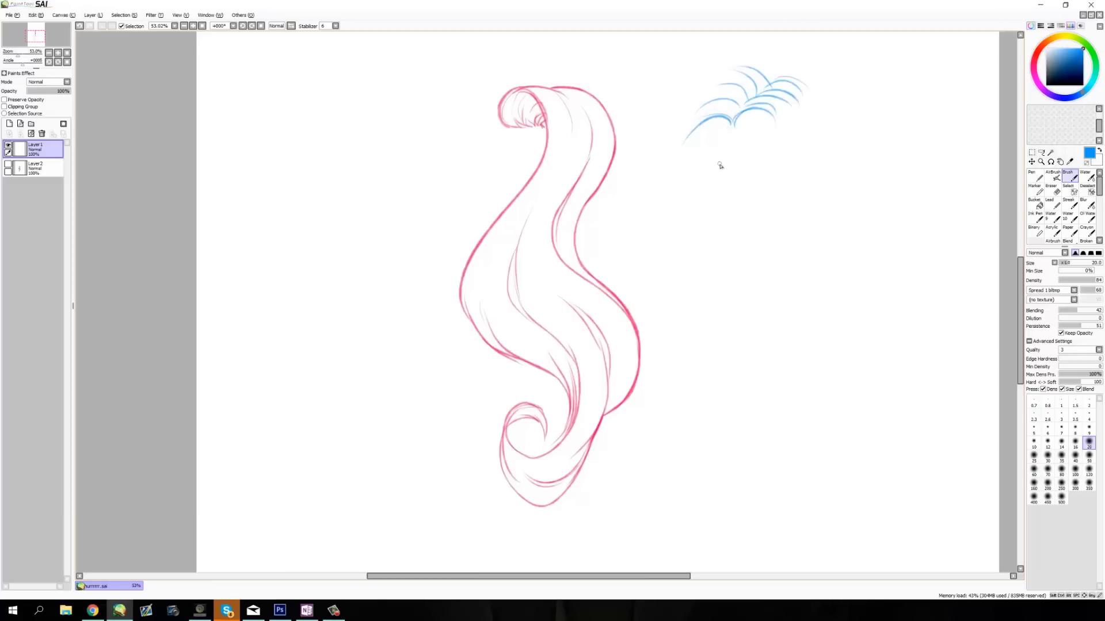
Step: Try a strand falling from the blue tuft and a row of arcs over the top of the hair lock, undoing them
drag(734, 123, 758, 174)
mouse_move(466, 90)
mouse_down()
mouse_move(510, 90)
mouse_move(513, 72)
mouse_move(643, 108)
mouse_up()
drag(576, 79, 632, 68)
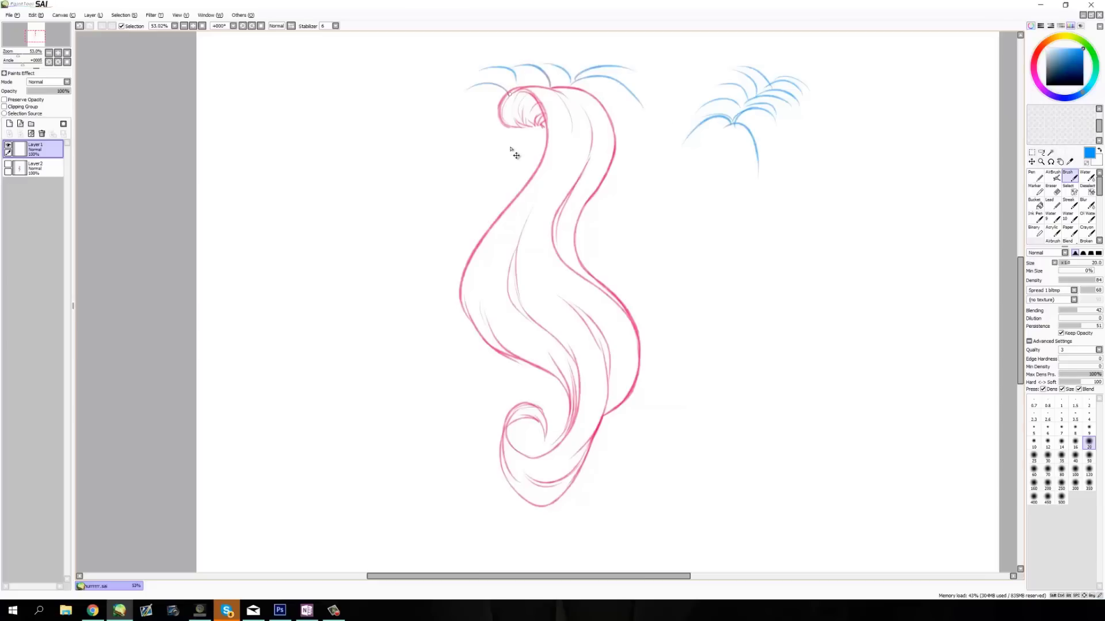
key(ctrl+z)
key(ctrl+z)
key(ctrl+z)
key(ctrl+z)
key(ctrl+z)
key(ctrl+z)
mouse_move(484, 98)
mouse_down()
mouse_move(518, 122)
mouse_move(513, 100)
mouse_up()
Step: Sketch rounded blue bangs hanging below the tuft, undoing the first strands and redrawing the mass with curved strokes
key(ctrl+z)
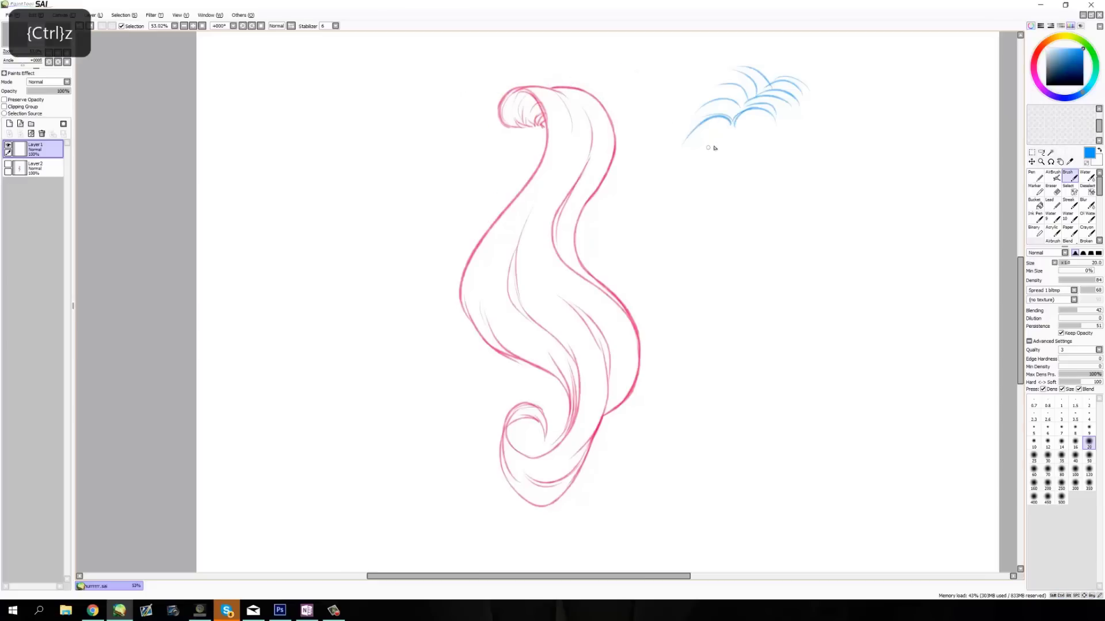
mouse_move(721, 148)
mouse_down()
mouse_move(764, 125)
mouse_move(747, 137)
mouse_move(779, 152)
mouse_up()
key(ctrl+z)
key(ctrl+z)
key(ctrl+z)
key(ctrl+z)
drag(704, 122, 677, 203)
drag(684, 159, 708, 210)
mouse_move(702, 157)
mouse_down()
mouse_move(704, 194)
mouse_move(715, 149)
mouse_move(761, 221)
mouse_up()
mouse_move(751, 117)
mouse_down()
mouse_move(803, 202)
mouse_move(783, 220)
mouse_up()
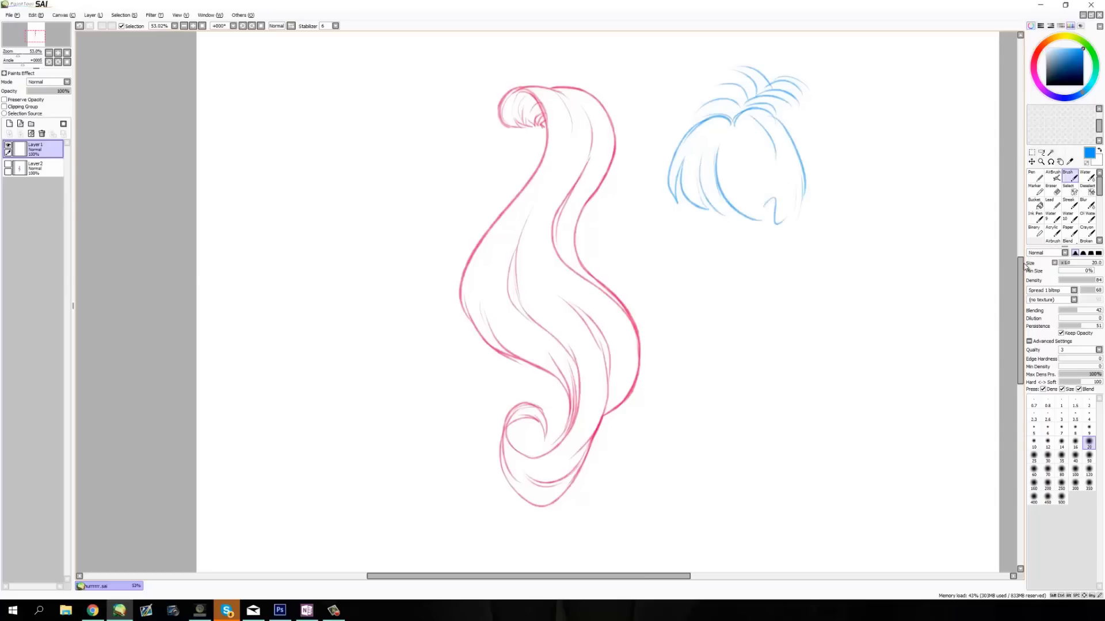
Step: Undo the last blue stroke and erase the remaining blue hair sketch with a size 500 Eraser
click(1051, 190)
key(ctrl+z)
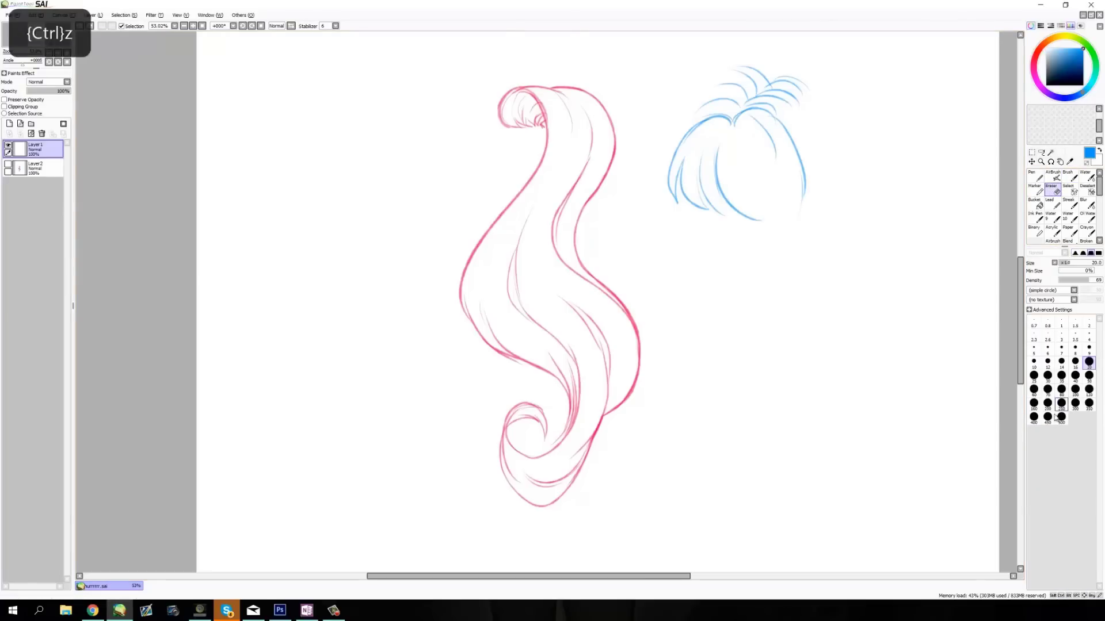
click(1061, 418)
mouse_move(748, 104)
mouse_down()
mouse_move(702, 152)
mouse_move(735, 205)
mouse_up()
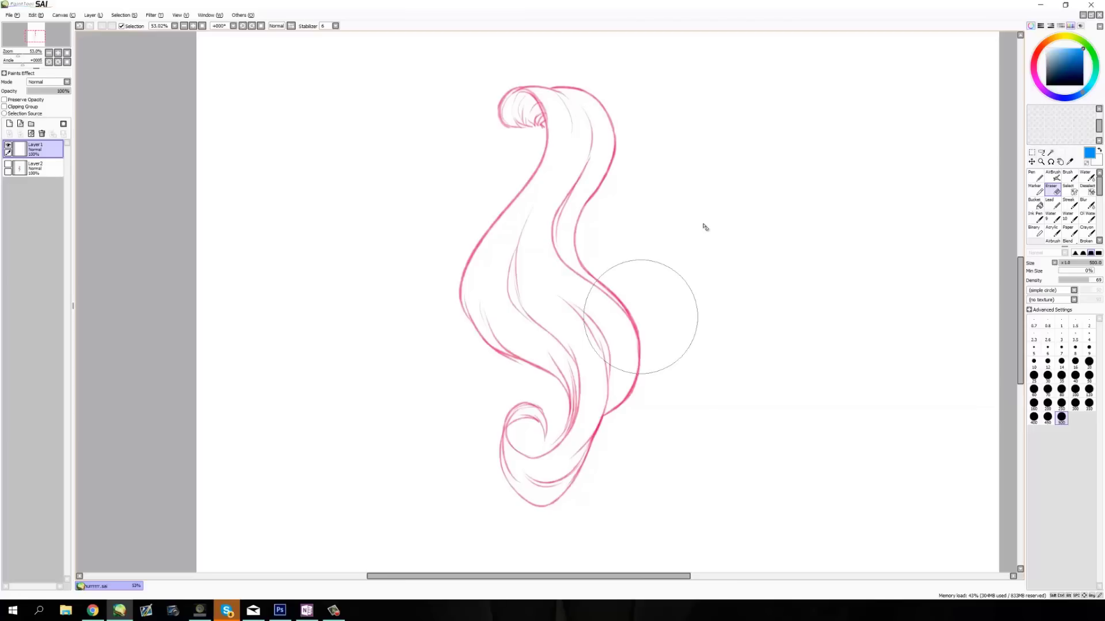
Step: Show the pink fill on Layer2, undo the trial erasing of the line art, and merge Layer1 down into it
click(8, 164)
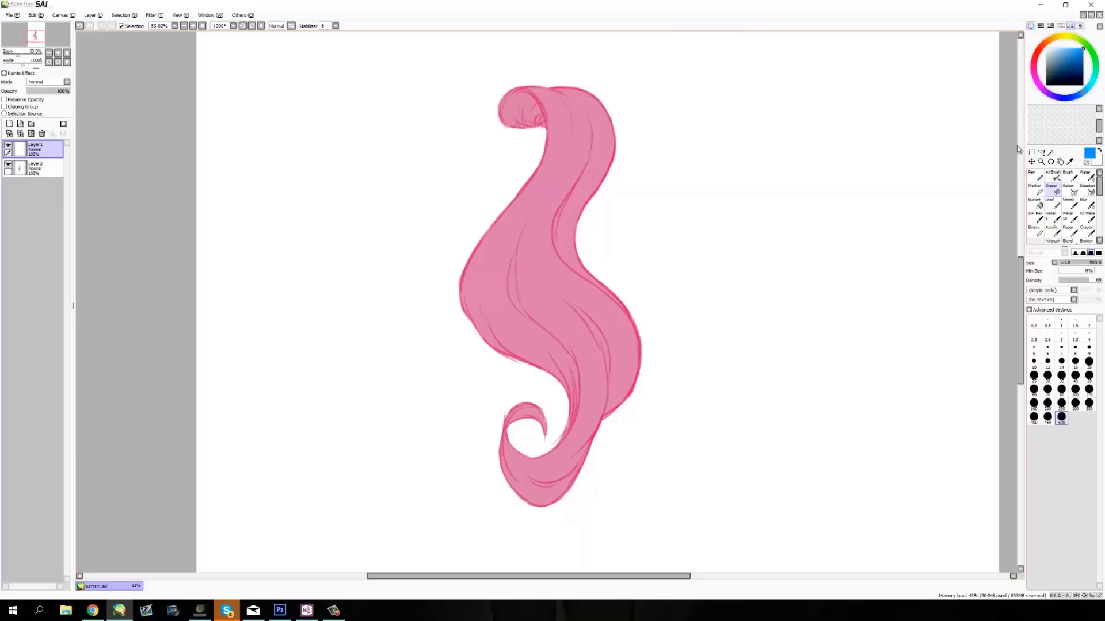
drag(557, 91, 593, 155)
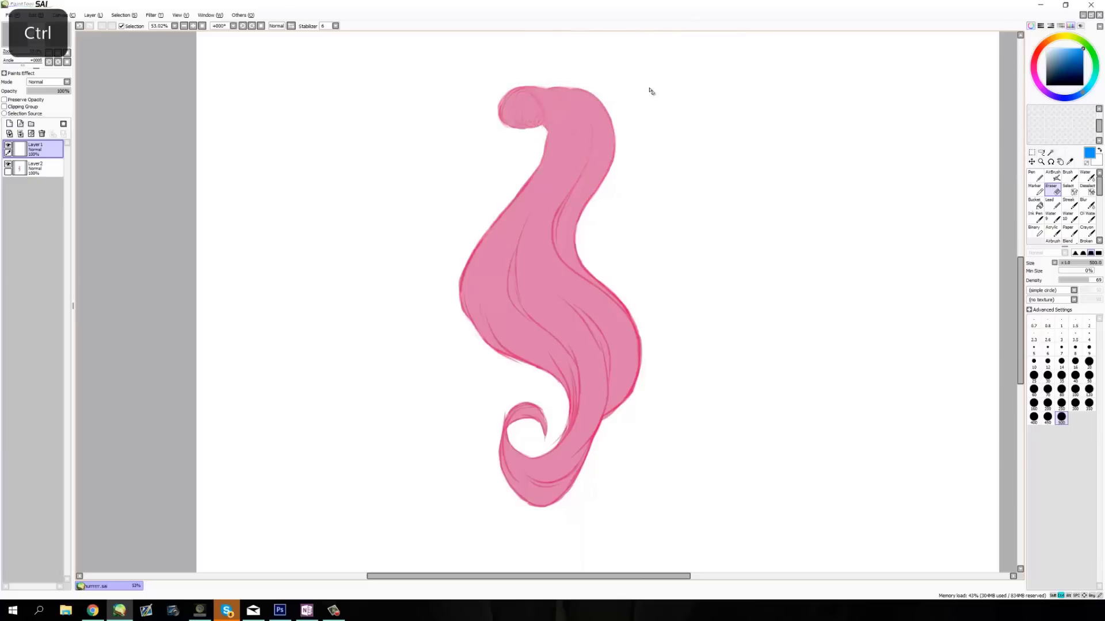
key(ctrl+z)
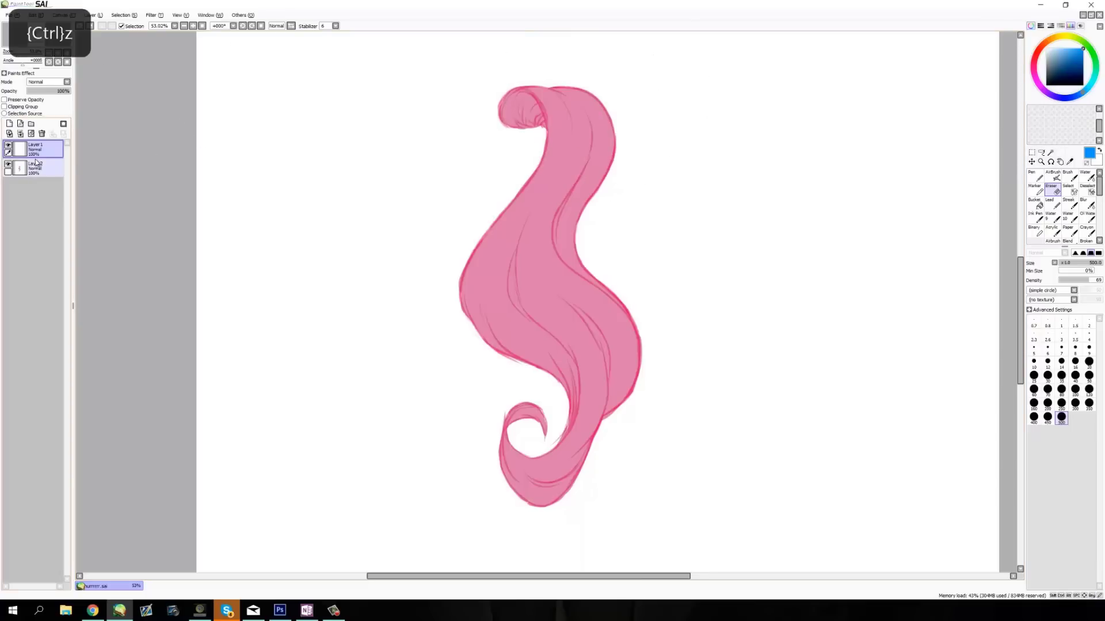
click(21, 134)
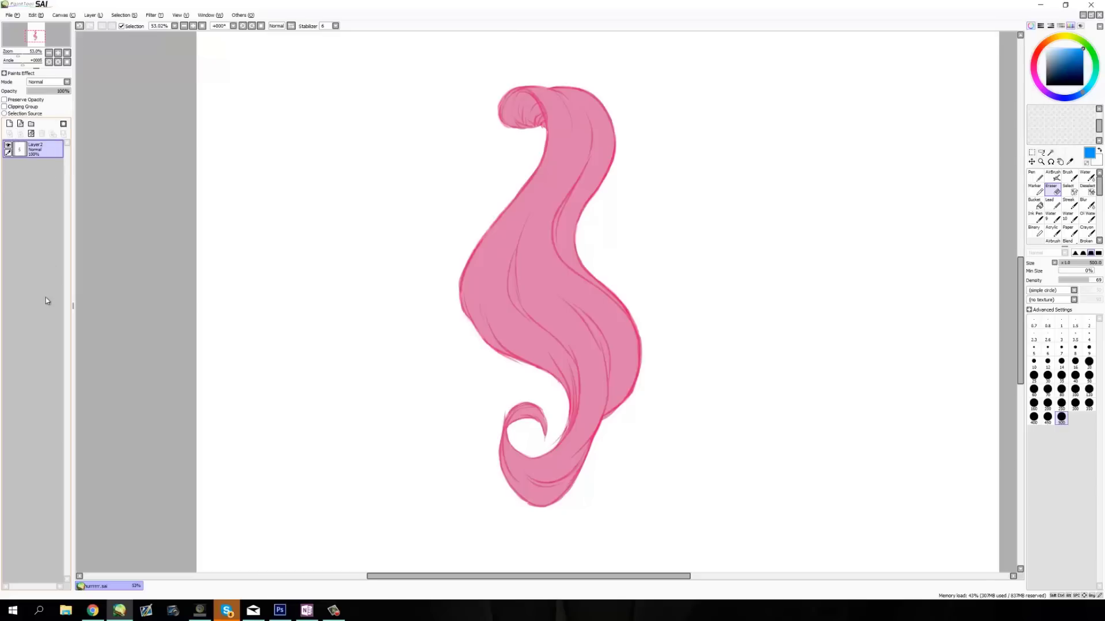
Step: Add a new layer above the merged hair layer, select the Water brush, and set the layer's blending mode to Multiply
click(9, 123)
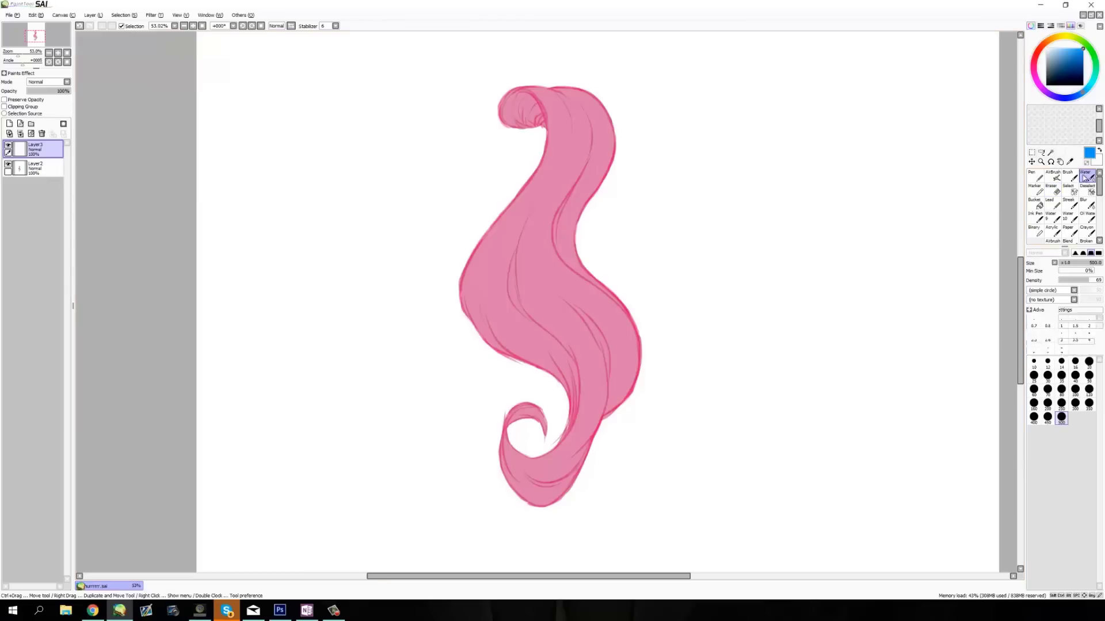
click(1086, 176)
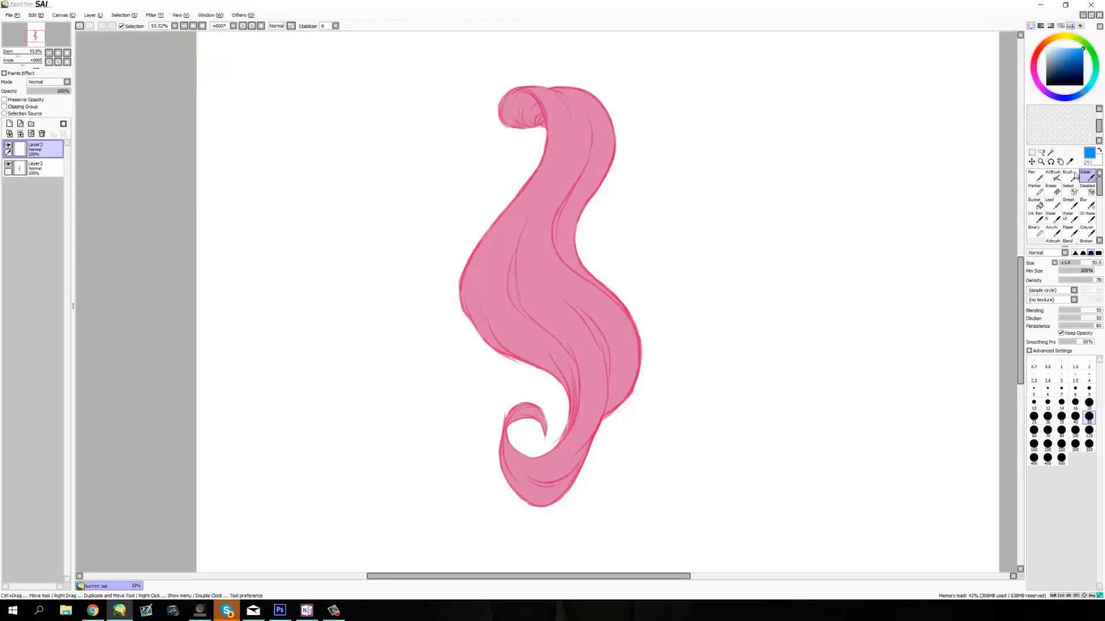
click(44, 83)
click(45, 97)
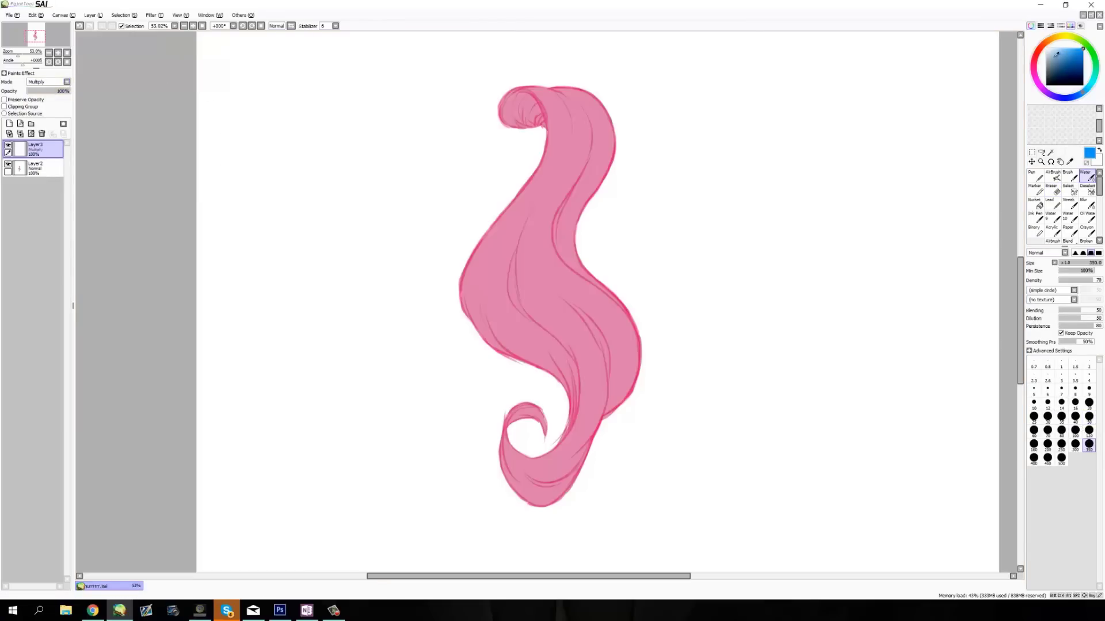
Step: Shade the inside of the top curl in muted grey-blue at brush size 50 and clip the Multiply layer to the hair
click(1052, 59)
drag(1054, 59, 1055, 57)
click(1089, 416)
mouse_move(504, 122)
mouse_down()
mouse_move(525, 98)
mouse_move(537, 128)
mouse_move(504, 93)
mouse_up()
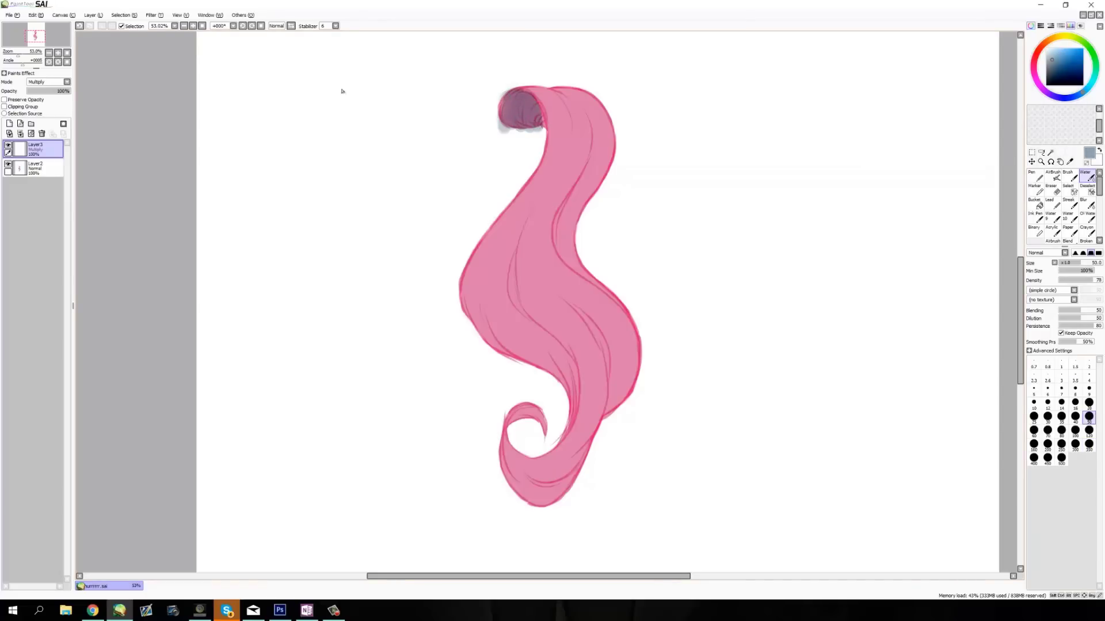
click(18, 107)
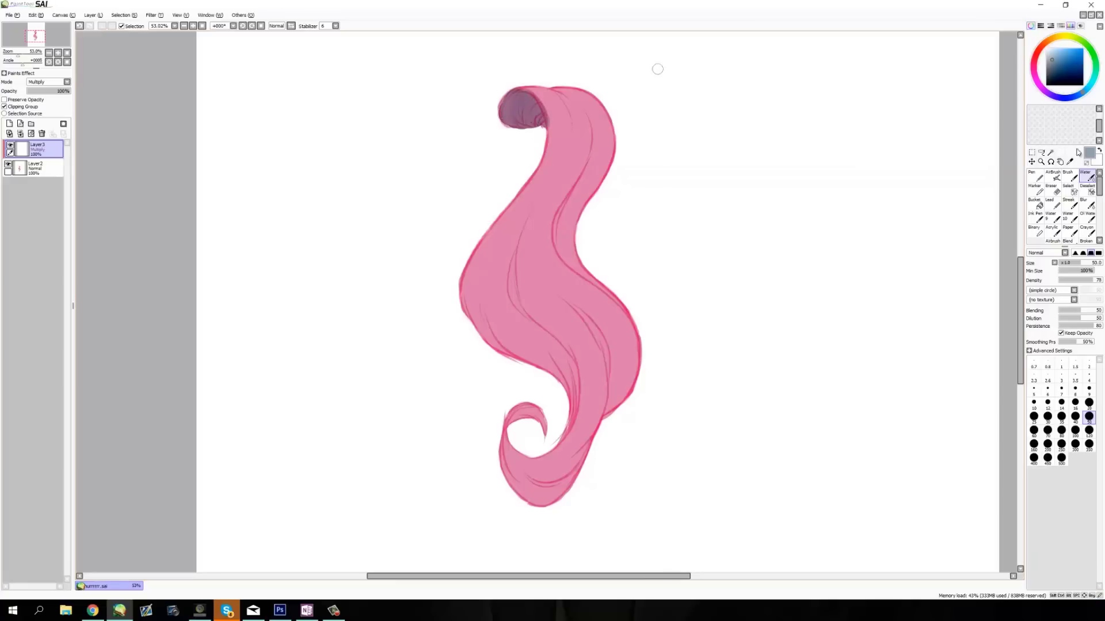
Step: Soften the curl's shading with the Eraser and paint Water brush shadows from the top fold down the right strand's inner edge
click(1051, 190)
click(1075, 375)
click(1086, 178)
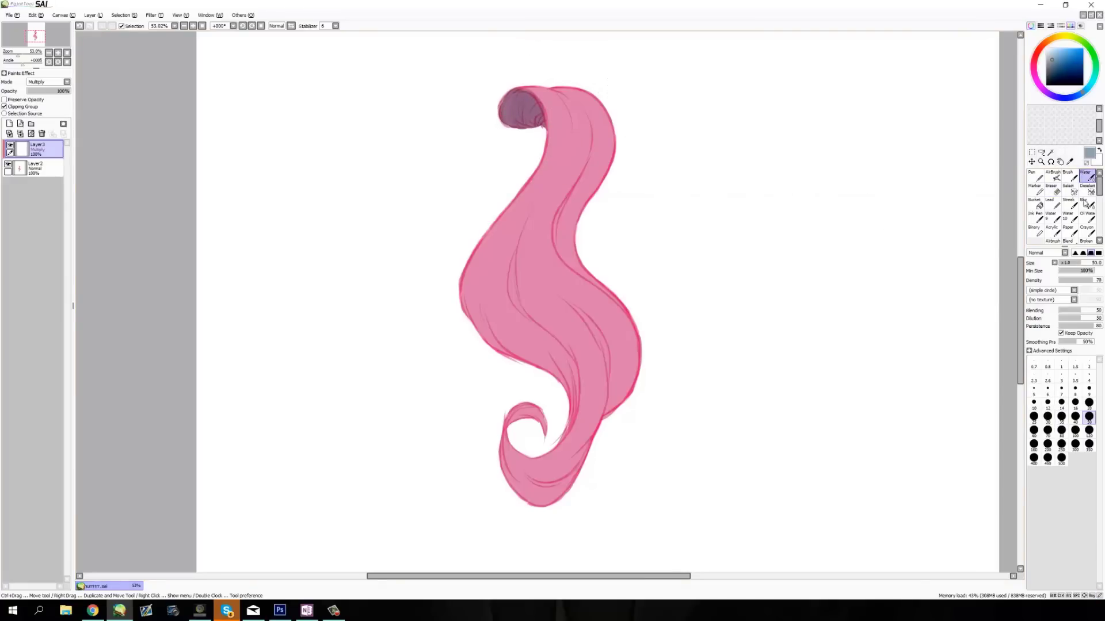
mouse_move(521, 87)
mouse_down()
mouse_move(549, 89)
mouse_move(515, 94)
mouse_move(570, 142)
mouse_up()
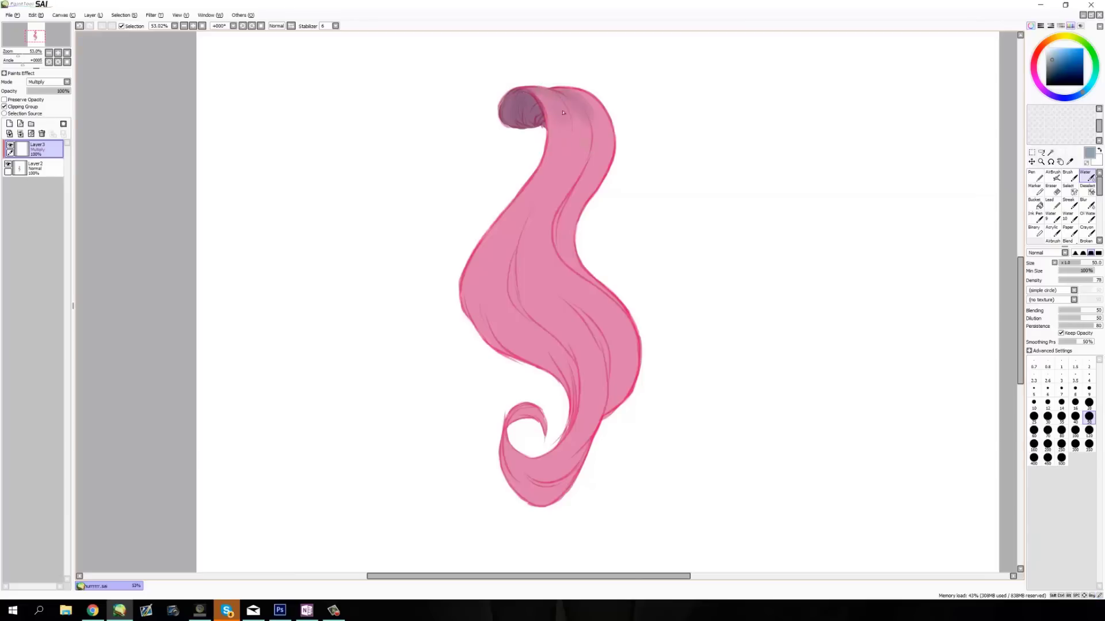
mouse_move(577, 103)
mouse_down()
mouse_move(565, 130)
mouse_move(556, 93)
mouse_move(553, 129)
mouse_move(564, 133)
mouse_move(516, 92)
mouse_move(530, 163)
mouse_up()
mouse_move(577, 99)
mouse_down()
mouse_move(556, 248)
mouse_move(575, 276)
mouse_move(614, 294)
mouse_up()
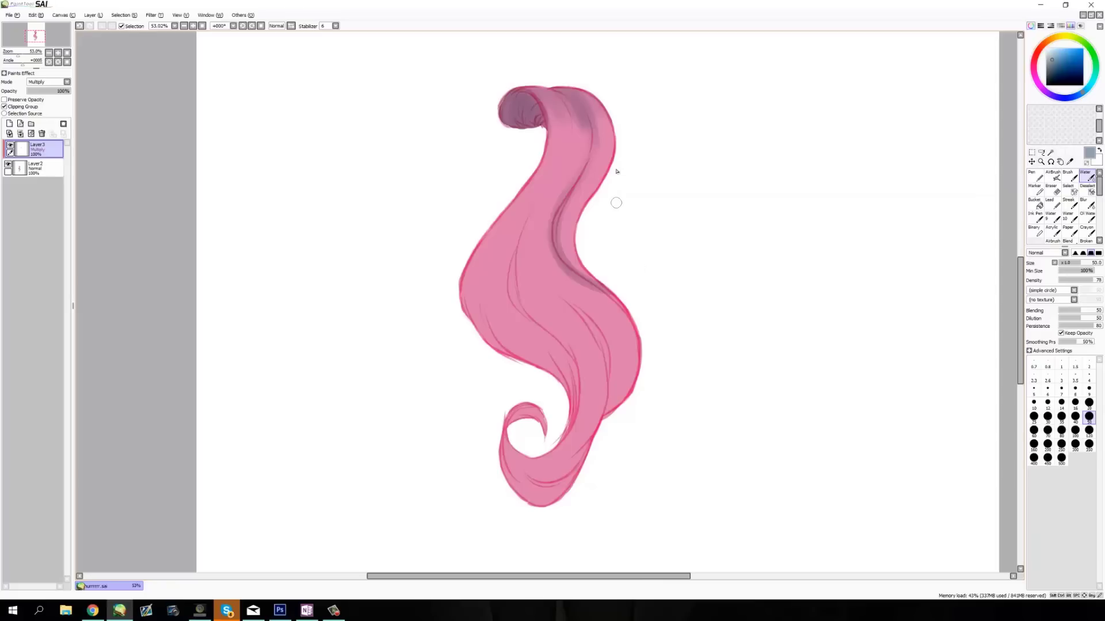
Step: Deepen the shadow along the upper right strand, reduce the Water brush size, and undo the last two strokes
drag(576, 121, 582, 173)
click(1075, 403)
key(ctrl+z)
key(ctrl+z)
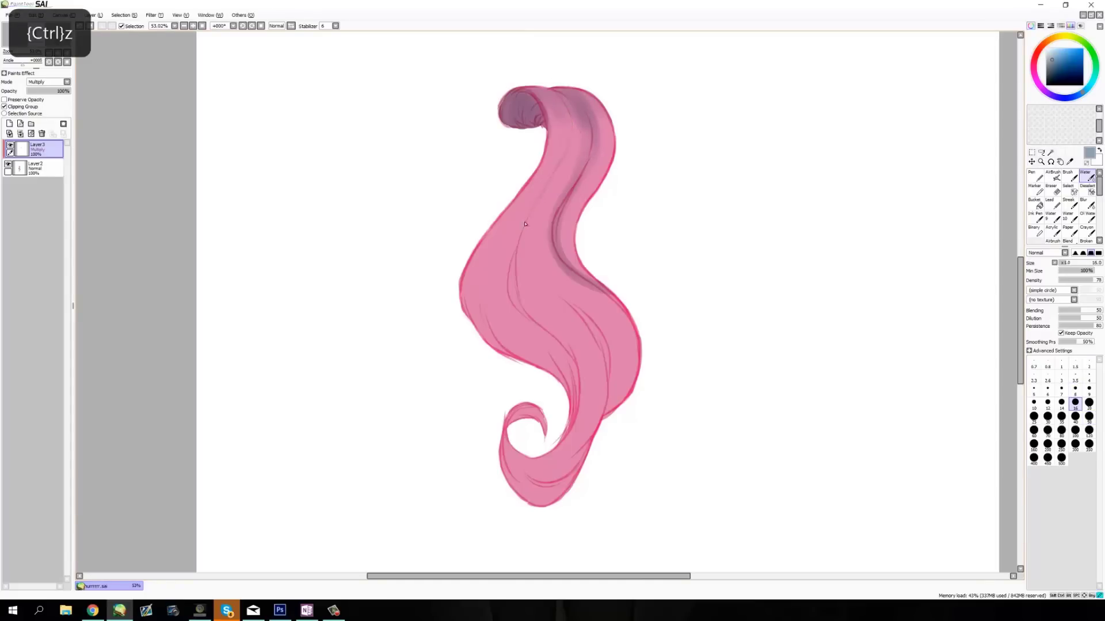
Step: Shade the crease between the left and central strands from the top fold downward with the Water brush at size 20
click(1089, 403)
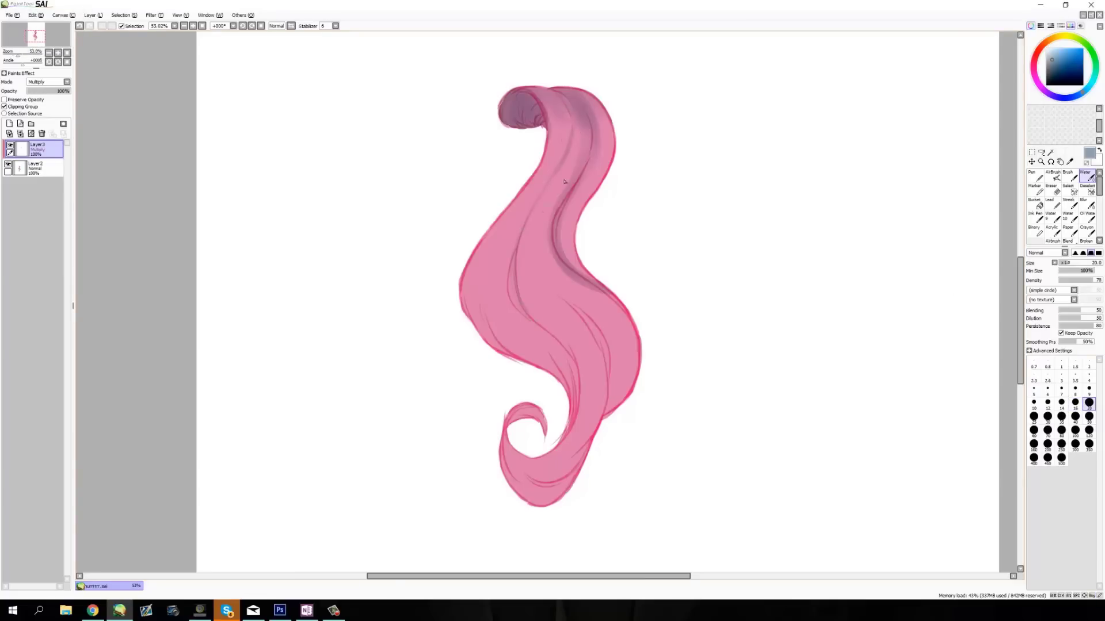
key(ctrl+z)
key(ctrl+z)
mouse_move(537, 200)
mouse_down()
mouse_move(560, 161)
mouse_move(528, 213)
mouse_move(546, 190)
mouse_move(517, 288)
mouse_move(524, 245)
mouse_move(513, 276)
mouse_move(522, 250)
mouse_move(518, 312)
mouse_up()
key(ctrl+z)
drag(582, 103, 594, 155)
Step: Set the Water brush to size 40 and shade the left strand's upper part and the inside of the top curl
click(1088, 442)
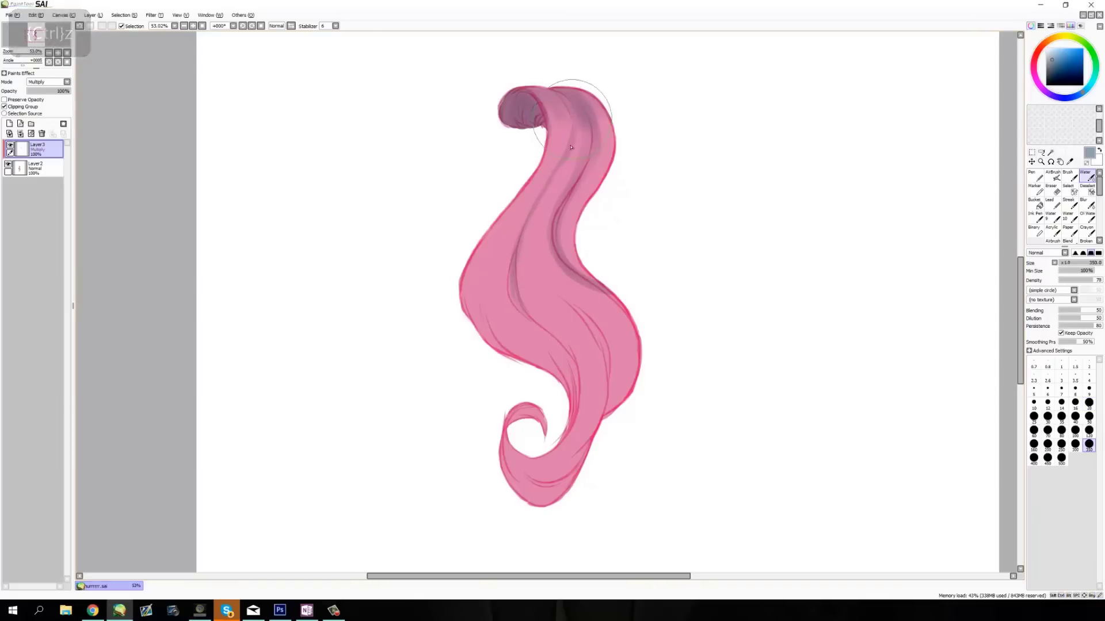
click(1074, 404)
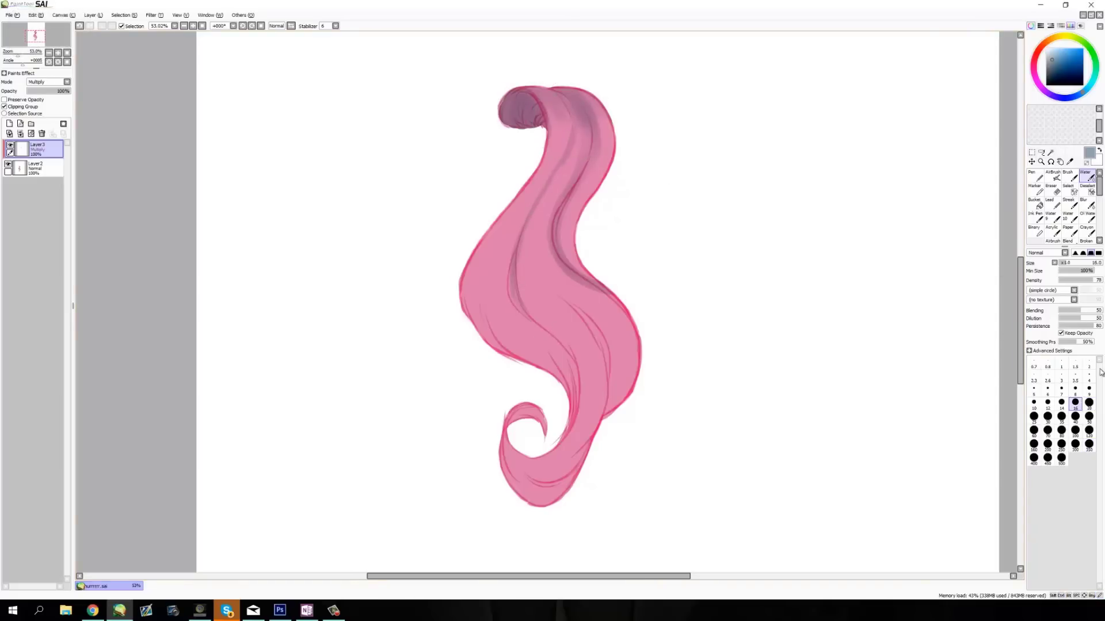
click(1075, 417)
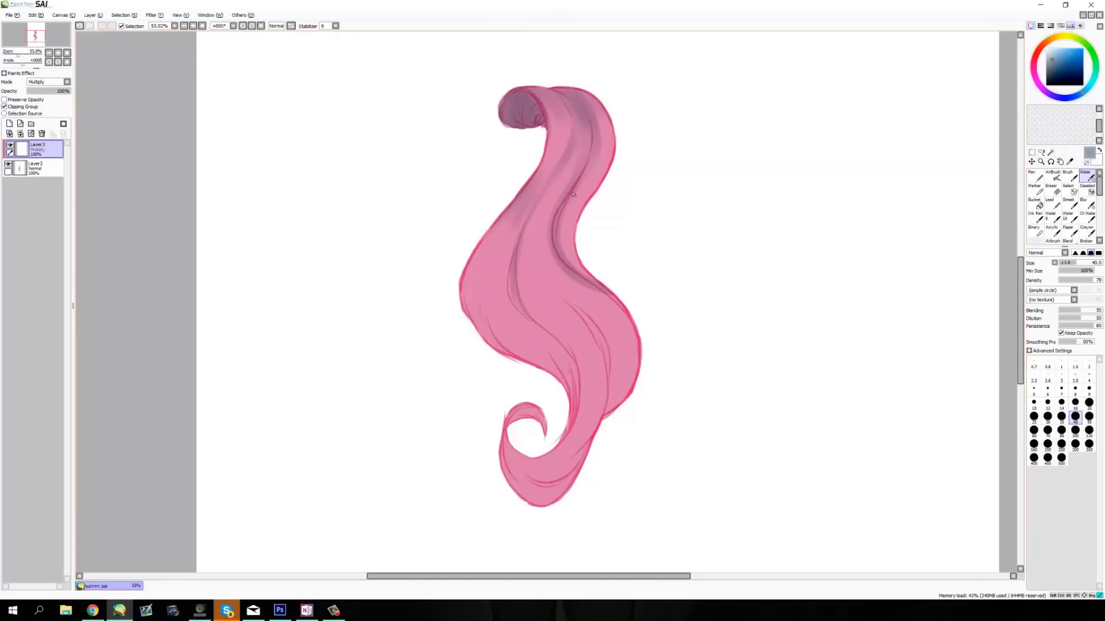
drag(565, 214, 576, 196)
drag(526, 120, 536, 130)
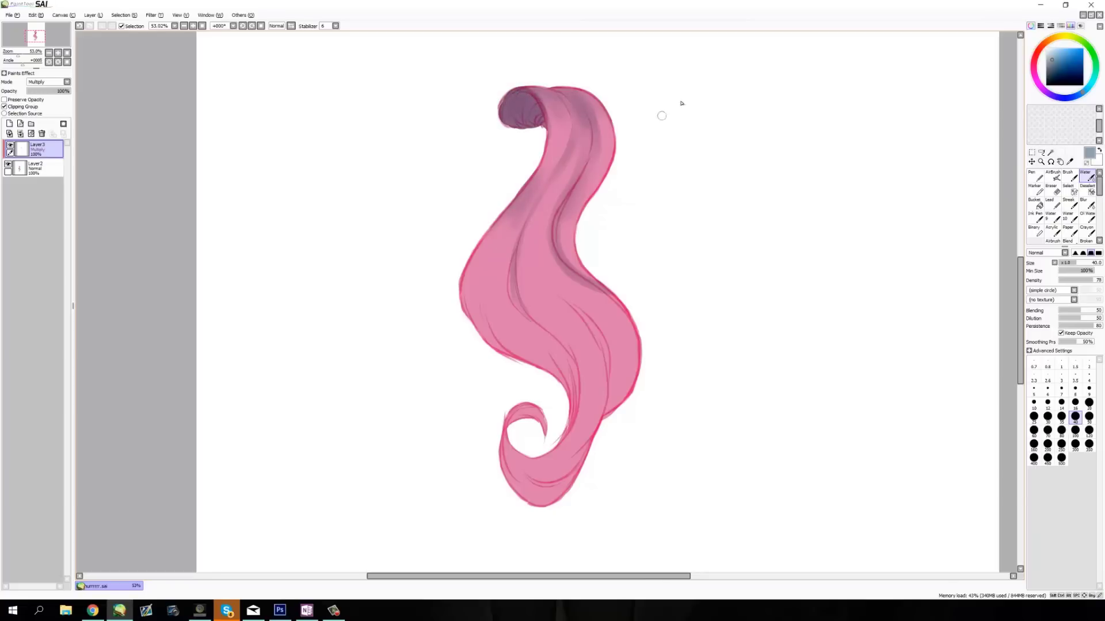
mouse_move(555, 349)
mouse_down()
mouse_move(566, 413)
mouse_move(572, 405)
mouse_up()
mouse_move(542, 328)
mouse_down()
mouse_move(576, 350)
mouse_move(572, 410)
mouse_move(514, 341)
mouse_move(565, 361)
mouse_move(542, 381)
mouse_move(541, 354)
mouse_move(565, 384)
mouse_move(520, 328)
mouse_up()
key(ctrl+z)
key(ctrl+z)
Step: Shade the lock's lower left bulge with the Water brush at size 50 and the lower right bulge at size 120
click(1088, 417)
drag(557, 364, 503, 308)
drag(514, 357, 467, 282)
drag(526, 363, 500, 279)
drag(497, 319, 492, 295)
mouse_move(565, 355)
mouse_down()
mouse_move(508, 312)
mouse_move(557, 392)
mouse_move(492, 252)
mouse_move(533, 368)
mouse_move(493, 326)
mouse_move(509, 345)
mouse_up()
drag(483, 289, 495, 328)
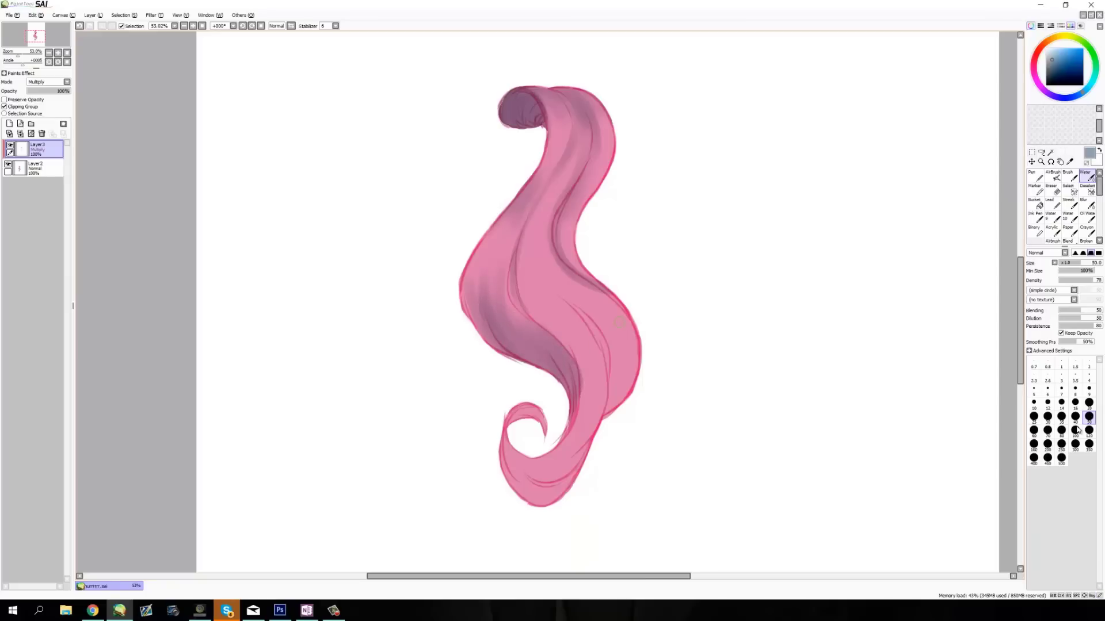
click(1089, 431)
drag(630, 397, 612, 285)
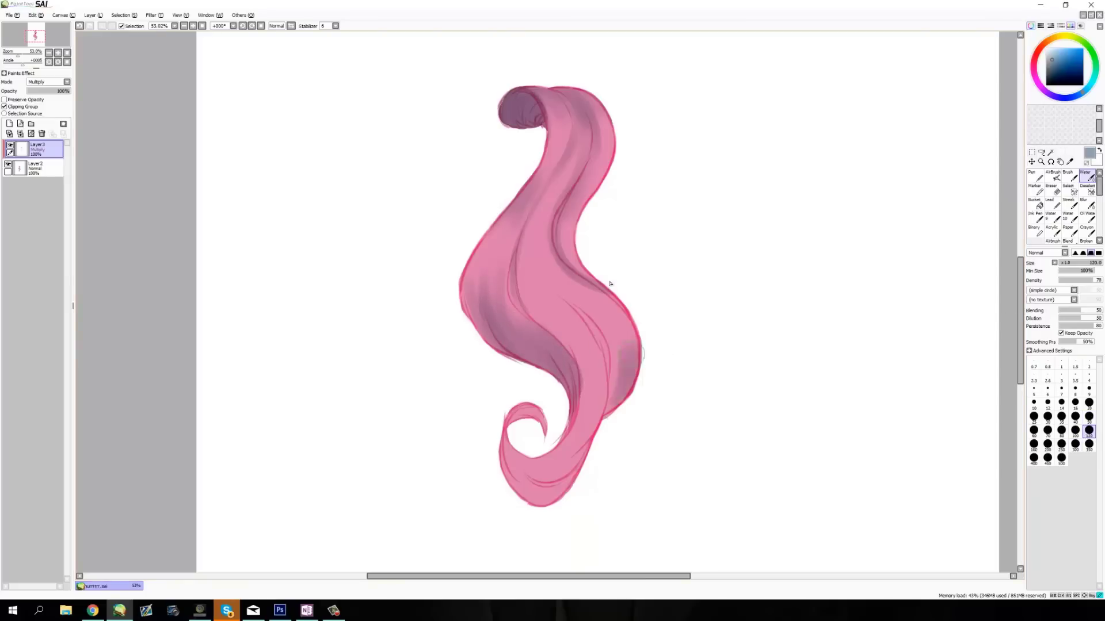
Step: Select the Paint 4 brush, test and undo strokes on the lower right bulge, and reduce the brush density to 24
drag(1098, 186, 1098, 213)
click(1051, 206)
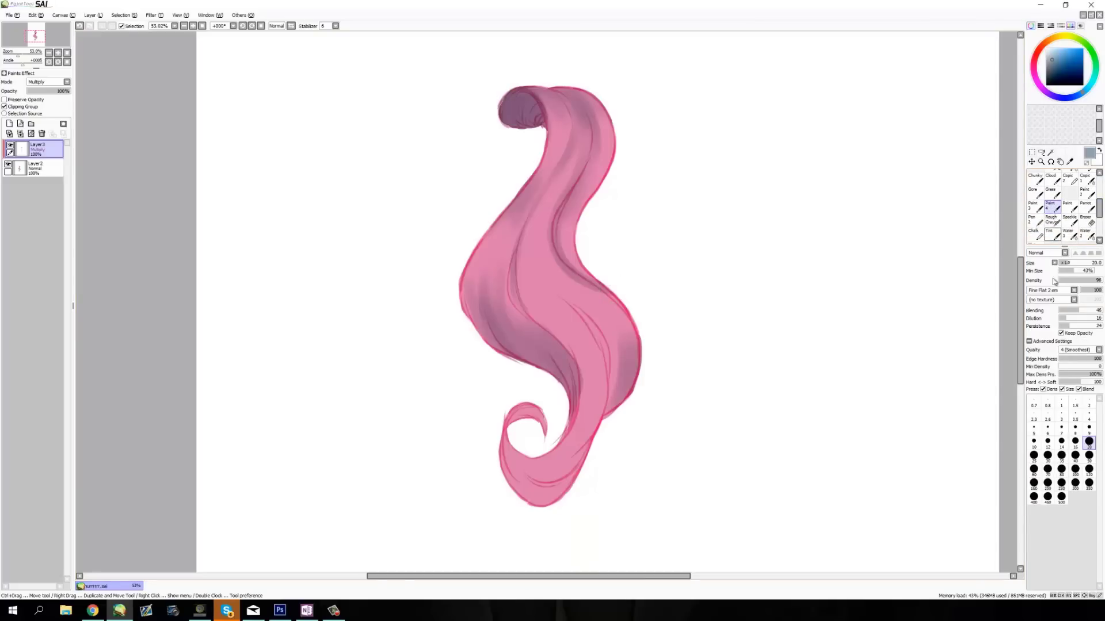
drag(614, 416, 608, 273)
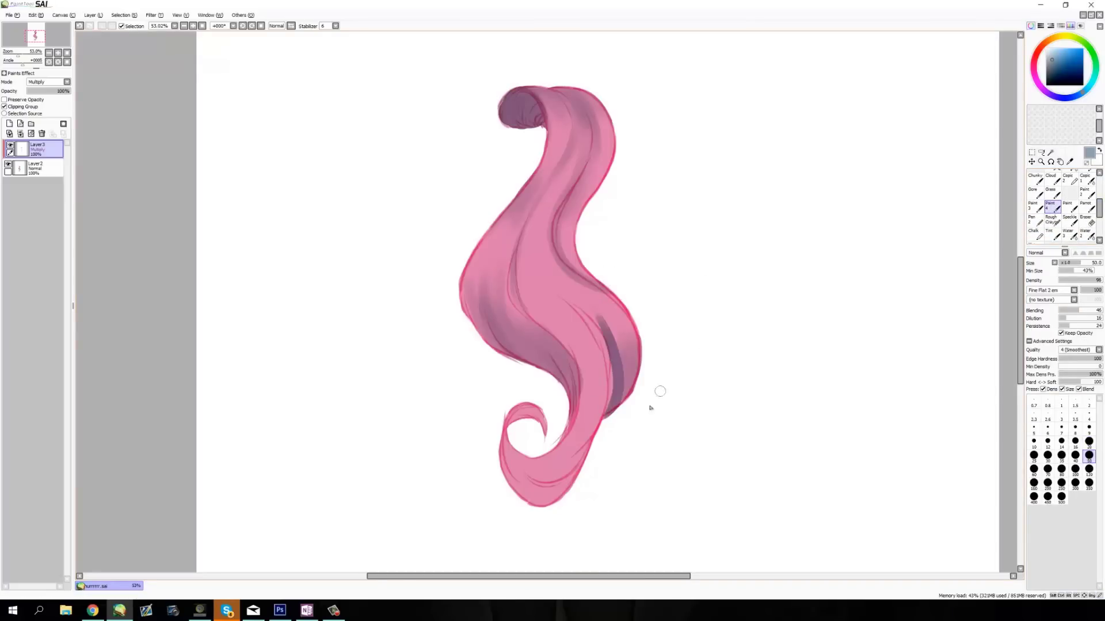
click(1081, 280)
key(ctrl+z)
drag(615, 408, 613, 325)
drag(617, 400, 600, 276)
click(1069, 281)
click(1089, 469)
key(ctrl+z)
key(ctrl+z)
Step: Shade the inner edge of the lower right bulge and the crease beside it with the Paint 4 brush at size 50
mouse_move(629, 378)
mouse_down()
mouse_move(605, 378)
mouse_move(610, 337)
mouse_up()
mouse_move(608, 378)
mouse_down()
mouse_move(599, 329)
mouse_move(605, 416)
mouse_up()
key(ctrl+z)
click(1088, 444)
key(ctrl+z)
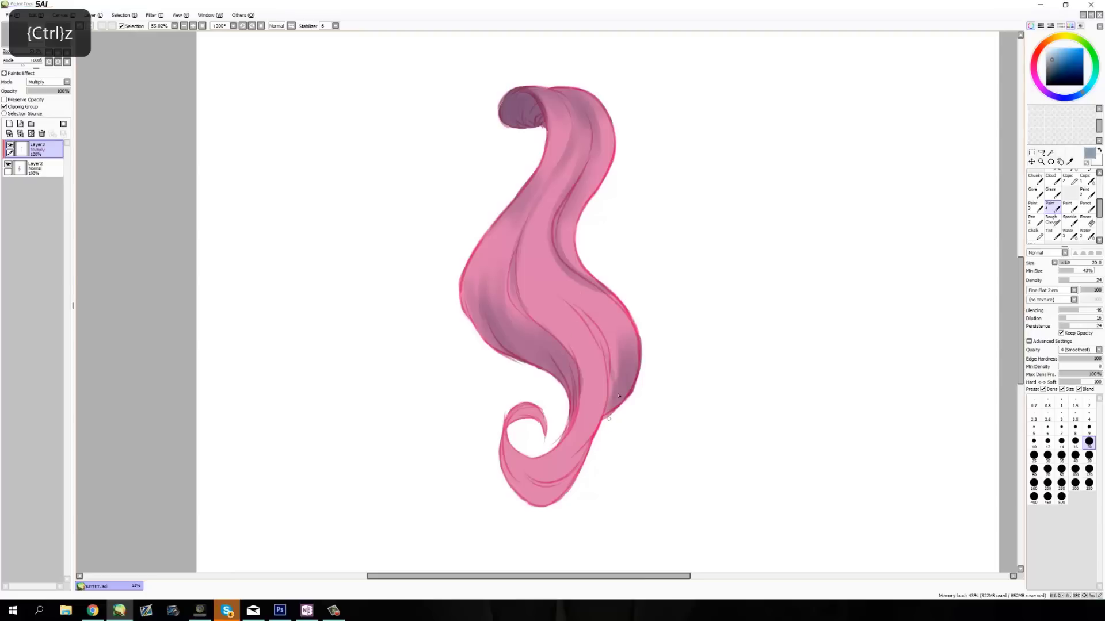
click(1088, 457)
drag(612, 396, 603, 334)
mouse_move(612, 374)
mouse_down()
mouse_move(597, 323)
mouse_move(576, 306)
mouse_move(571, 321)
mouse_up()
key(ctrl+z)
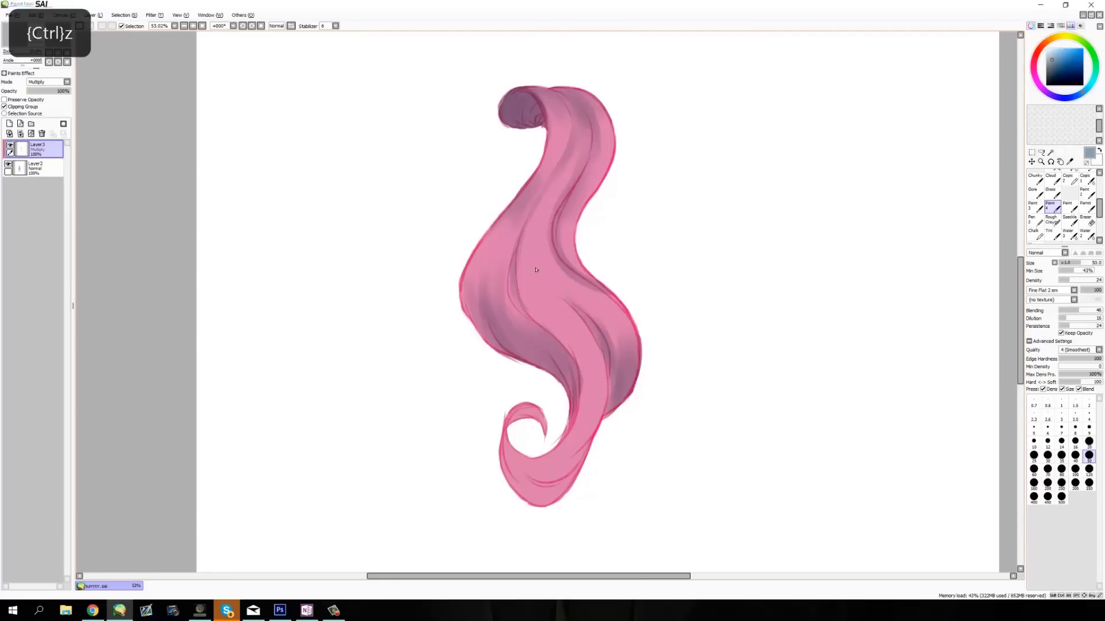
Step: Add faint shading along the middle of the central strand, undo the last stroke, and reduce the brush size to 16
key(ctrl+z)
drag(540, 238, 546, 279)
key(ctrl+z)
click(1075, 441)
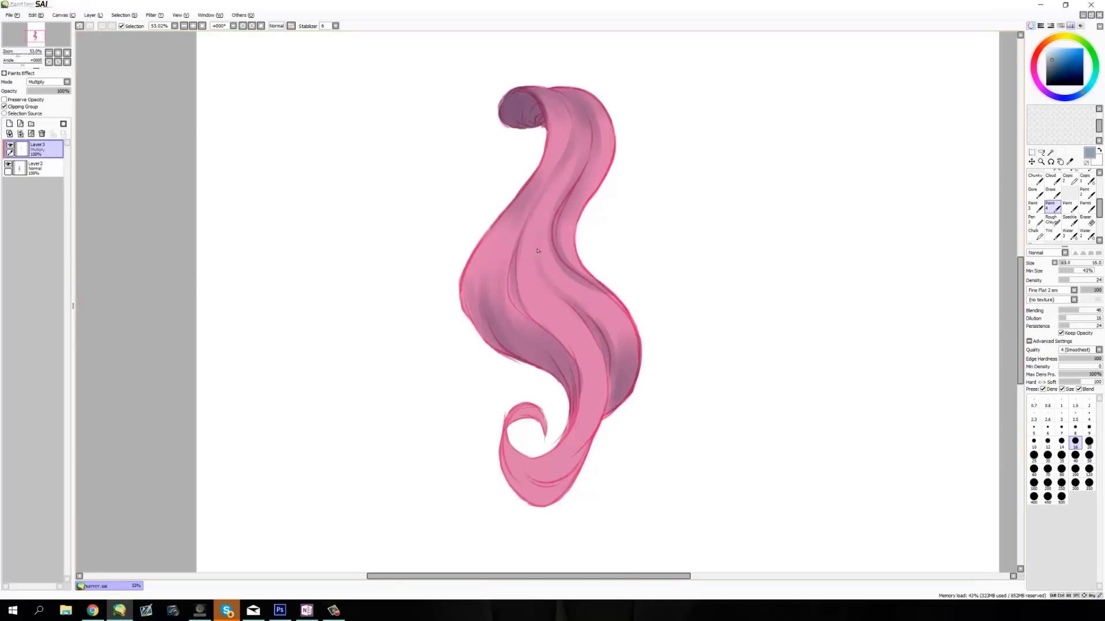
Step: Shade the bottom curl and its tip with the Paint 4 brush at size 50, then try a size 20 stroke and undo it
click(1088, 455)
mouse_move(541, 413)
mouse_down()
mouse_move(554, 444)
mouse_move(546, 476)
mouse_move(567, 480)
mouse_move(554, 502)
mouse_up()
mouse_move(505, 458)
mouse_down()
mouse_move(596, 483)
mouse_move(504, 426)
mouse_move(549, 485)
mouse_move(539, 489)
mouse_move(507, 457)
mouse_move(561, 421)
mouse_move(588, 439)
mouse_move(501, 430)
mouse_move(591, 443)
mouse_up()
drag(521, 488, 560, 498)
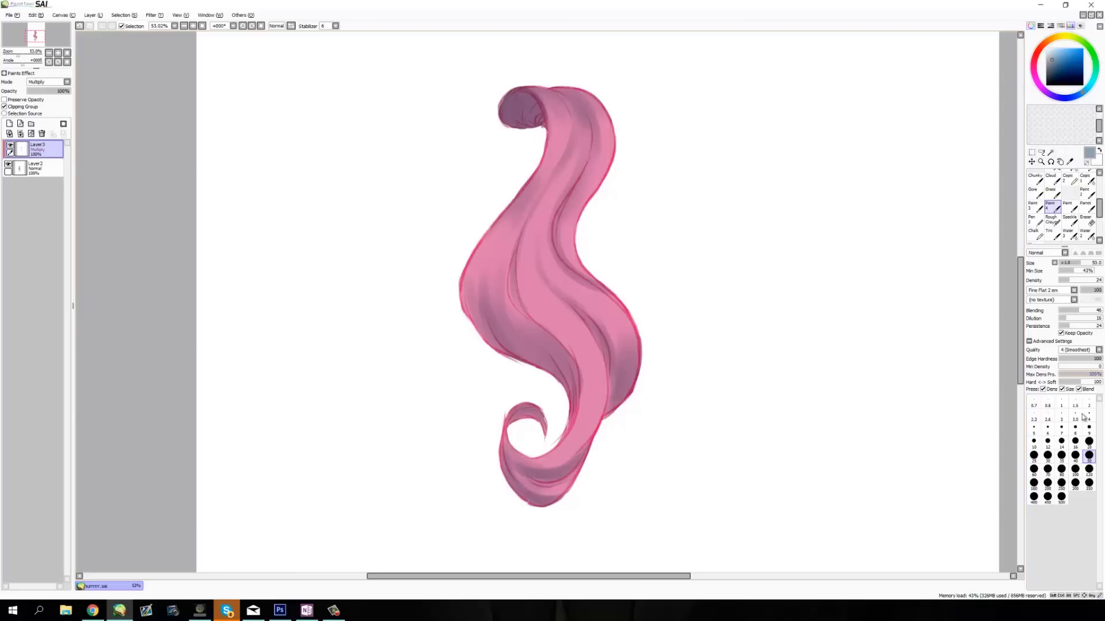
click(1088, 442)
key(ctrl+z)
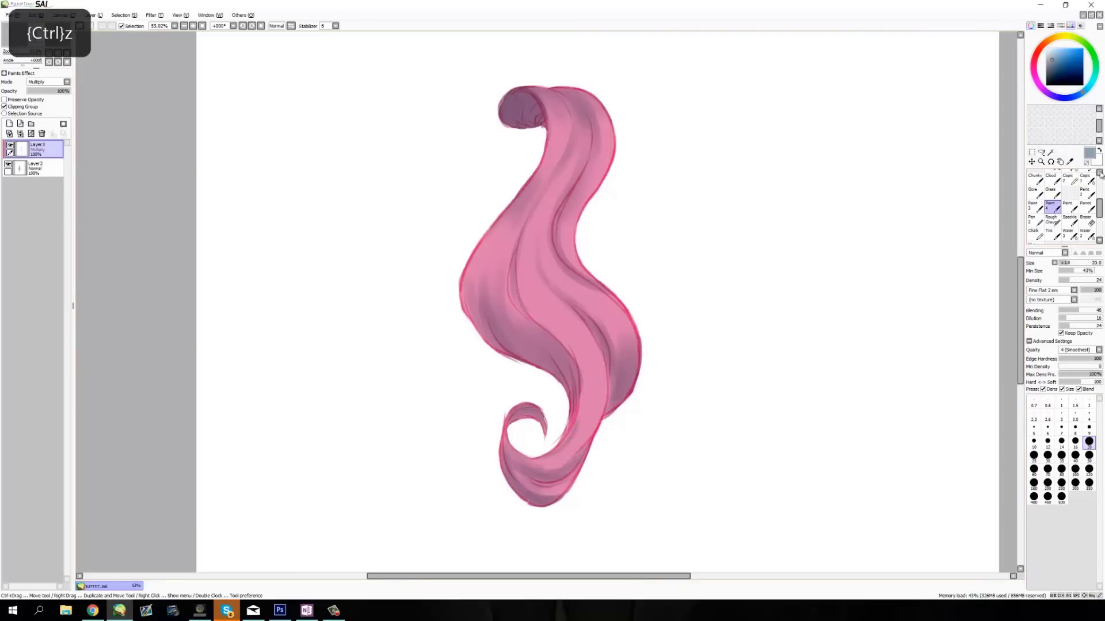
Step: Switch to the Water brush at size 50, try shading both edges of the lower tail, and undo those strokes
drag(1099, 207, 1098, 183)
click(1086, 176)
click(1088, 417)
drag(548, 449, 580, 411)
key(ctrl+z)
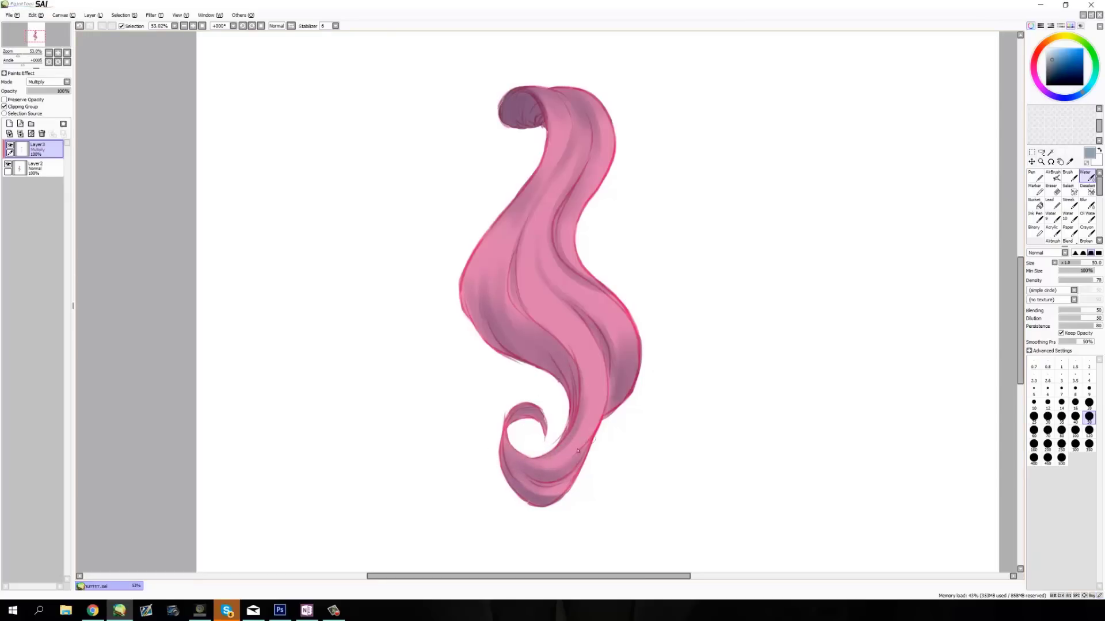
drag(581, 449, 605, 397)
key(ctrl+z)
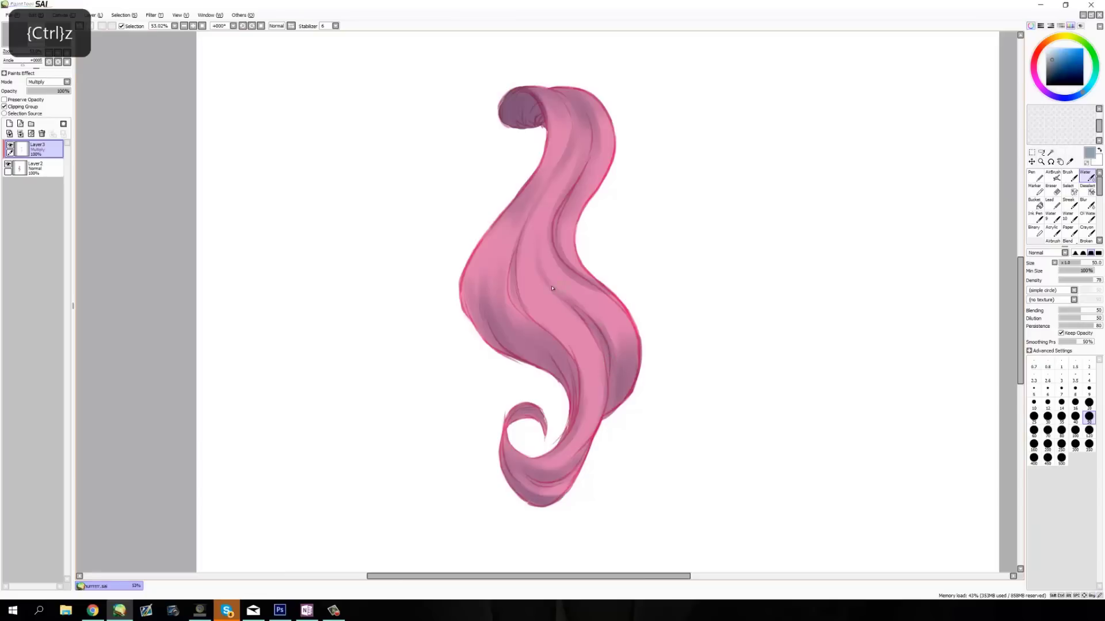
Step: Refine the crease between the left and central strands with the Water brush at size 20 and undo the last two strokes
click(1088, 403)
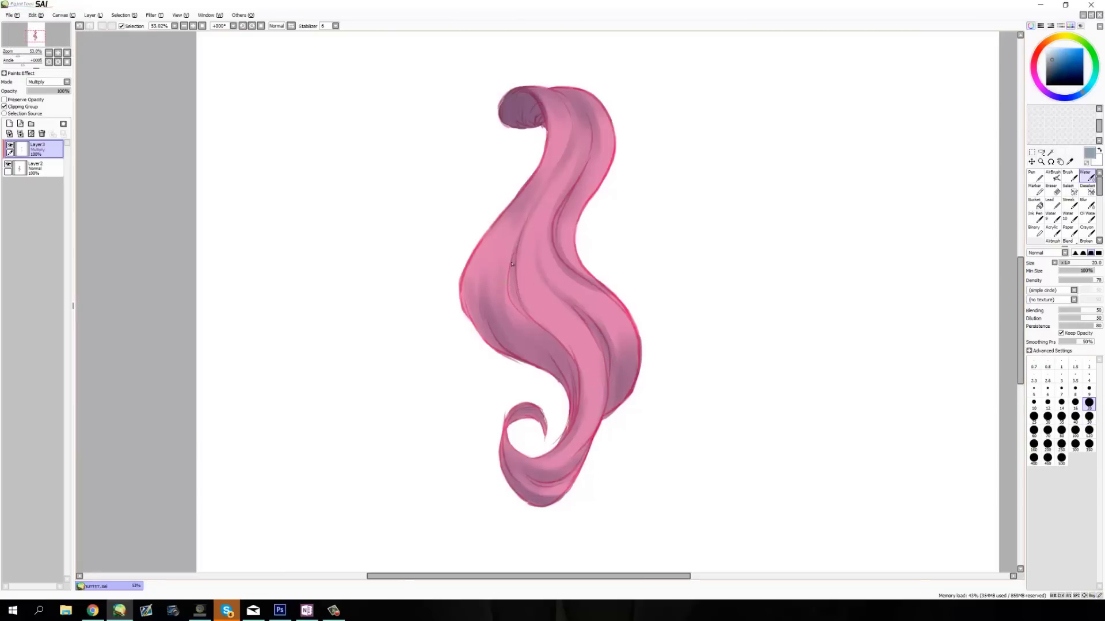
key(ctrl+z)
drag(520, 242, 533, 319)
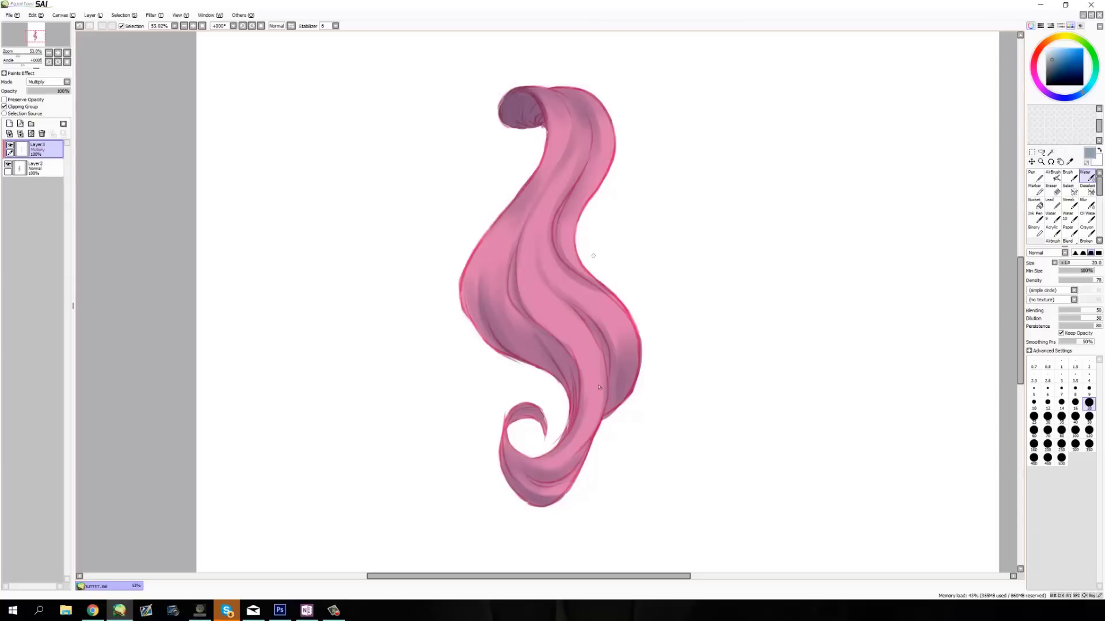
key(ctrl+z)
key(ctrl+z)
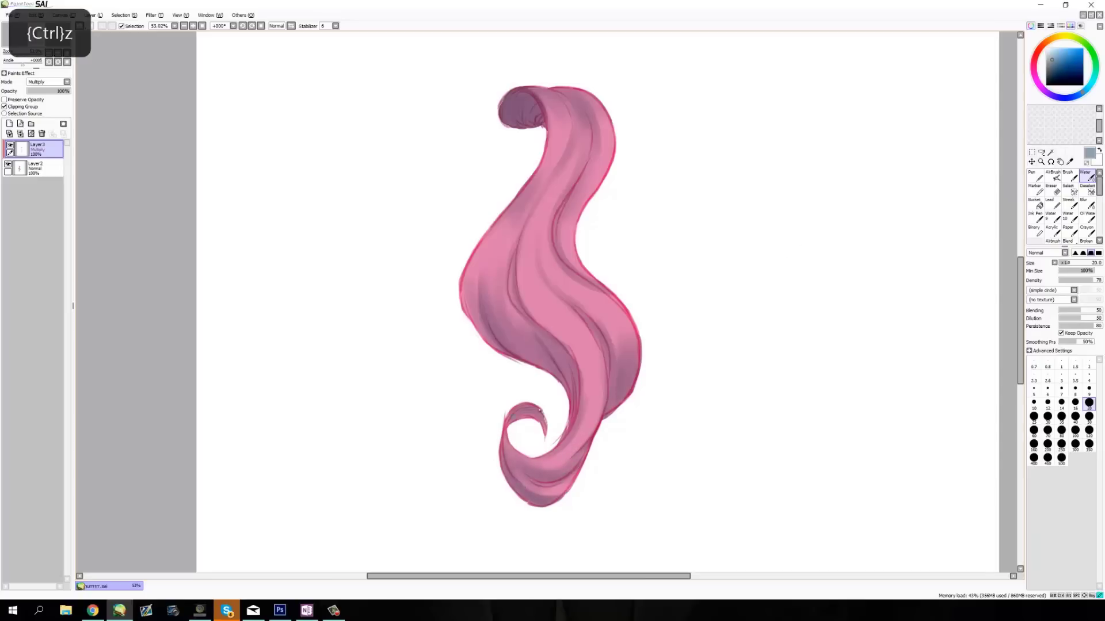
Step: Shade the upper central strand and the right crease at size 50, hiding and reshowing the Multiply layer to compare the shading
click(1088, 416)
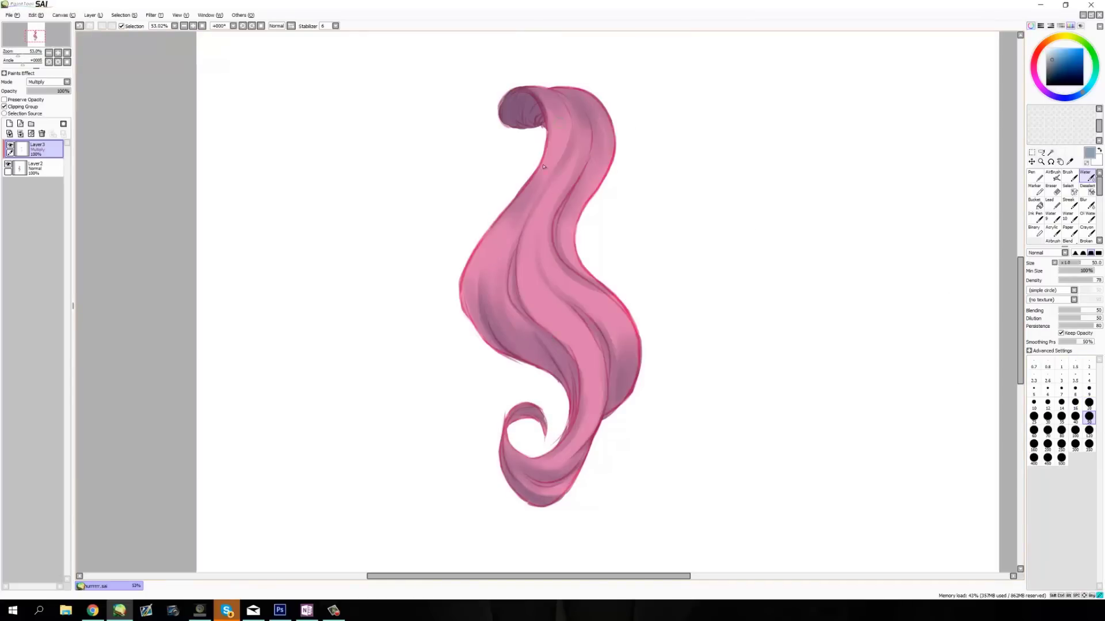
drag(566, 117, 537, 197)
click(9, 145)
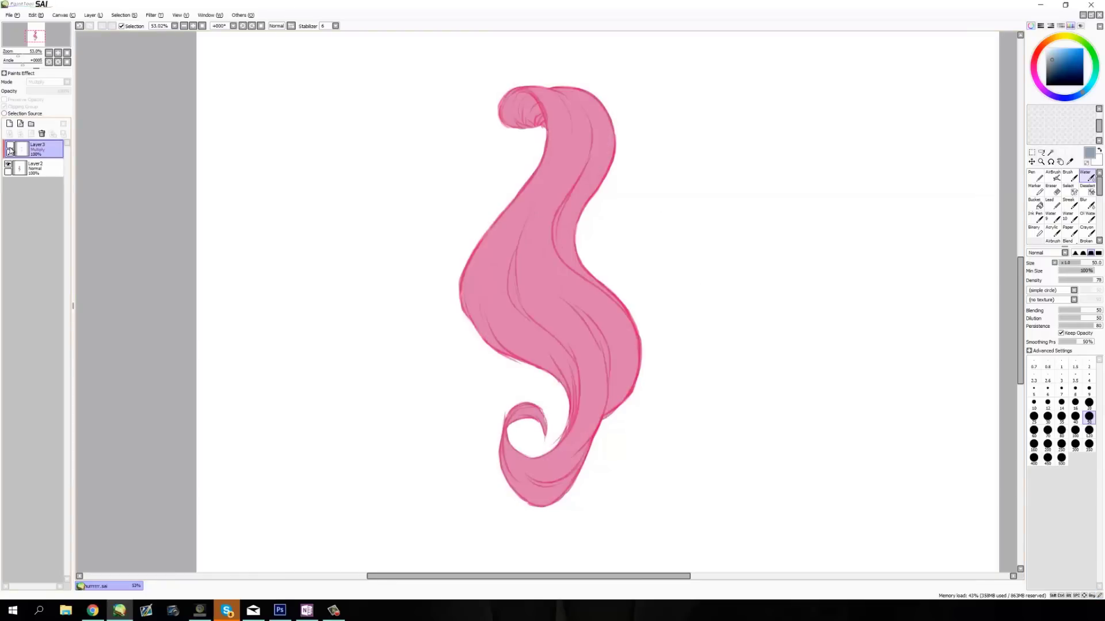
click(10, 145)
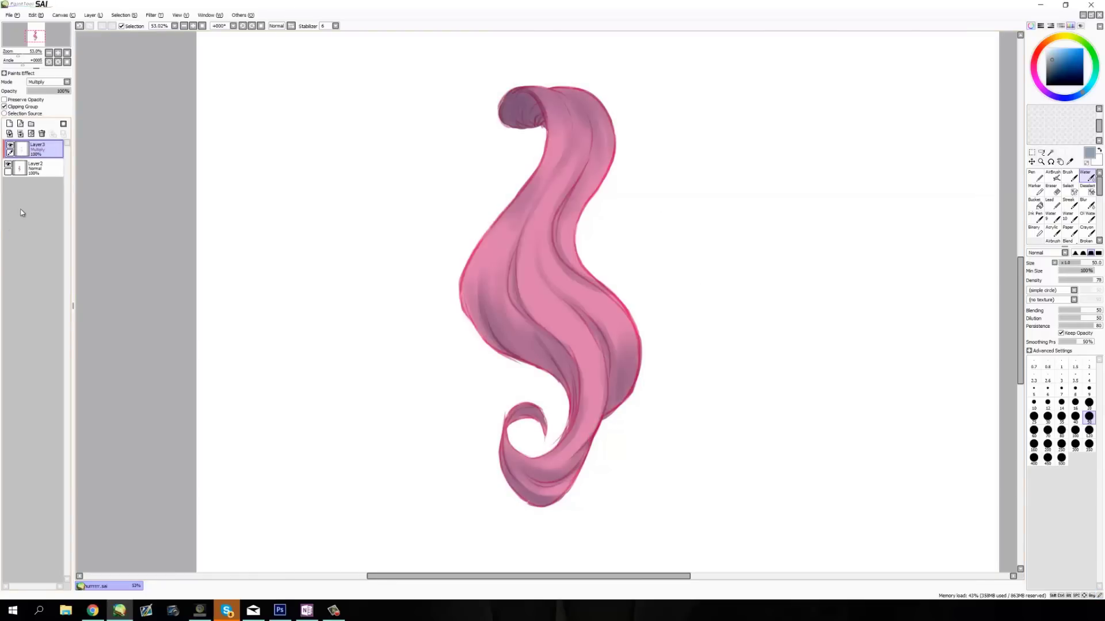
drag(600, 292, 625, 313)
drag(567, 248, 587, 271)
Step: Merge the Multiply shading layer down into the hair layer and preserve the merged layer's opacity
click(21, 133)
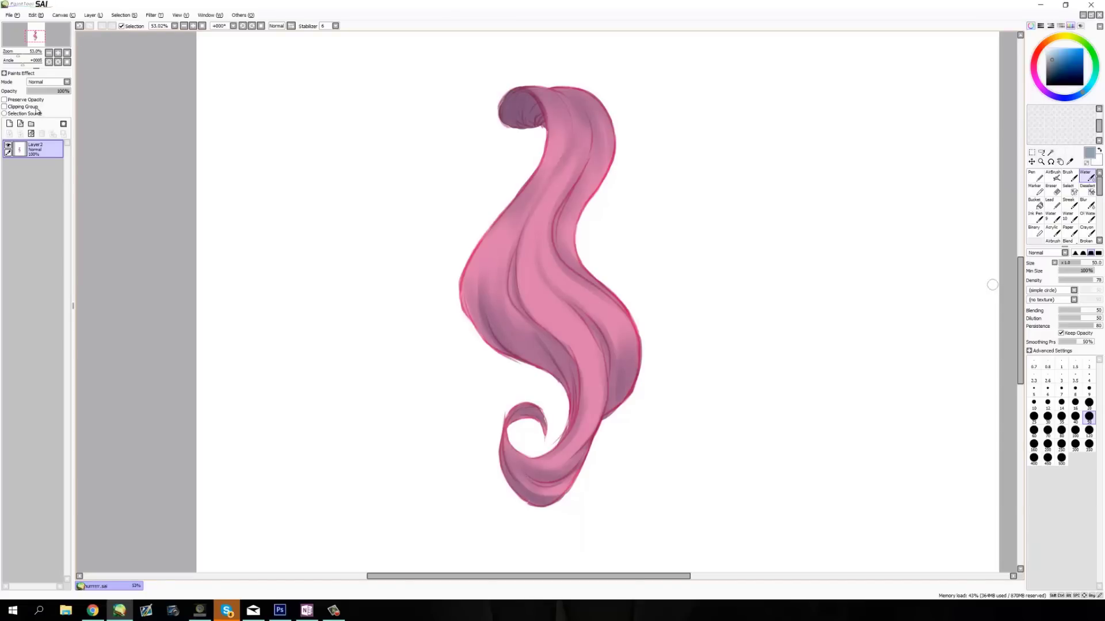
click(32, 100)
Step: Pick a dark purple, set the Water brush to size 20, try shading inside the top curl, and undo the strokes
click(1063, 66)
click(1040, 85)
click(1055, 73)
click(1088, 389)
click(1075, 389)
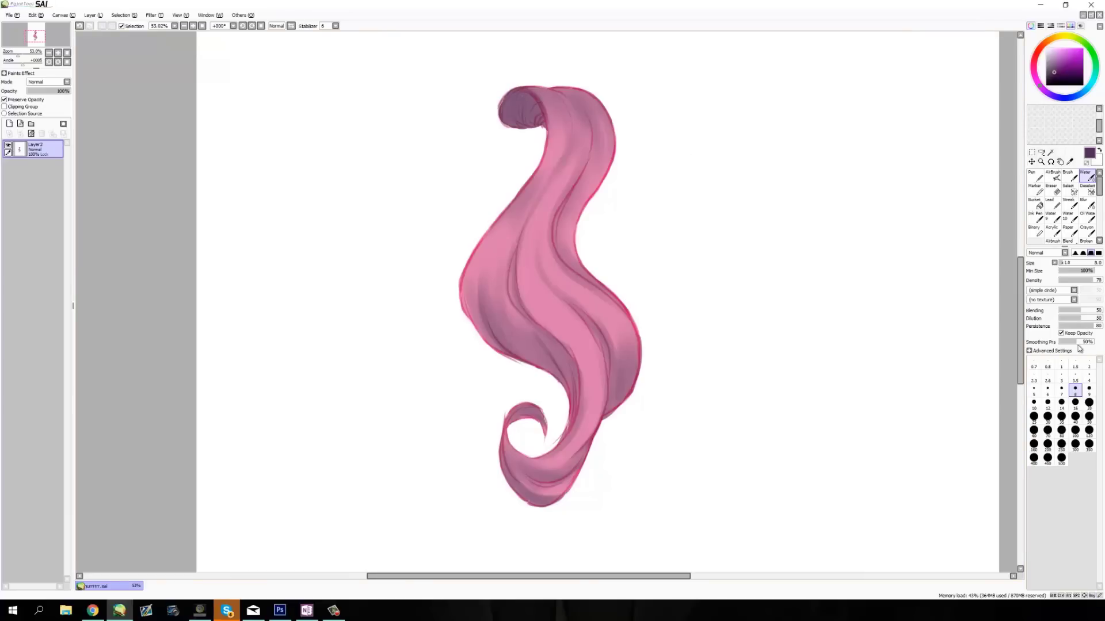
click(1089, 402)
drag(1040, 55, 1035, 75)
drag(535, 93, 544, 107)
key(ctrl+z)
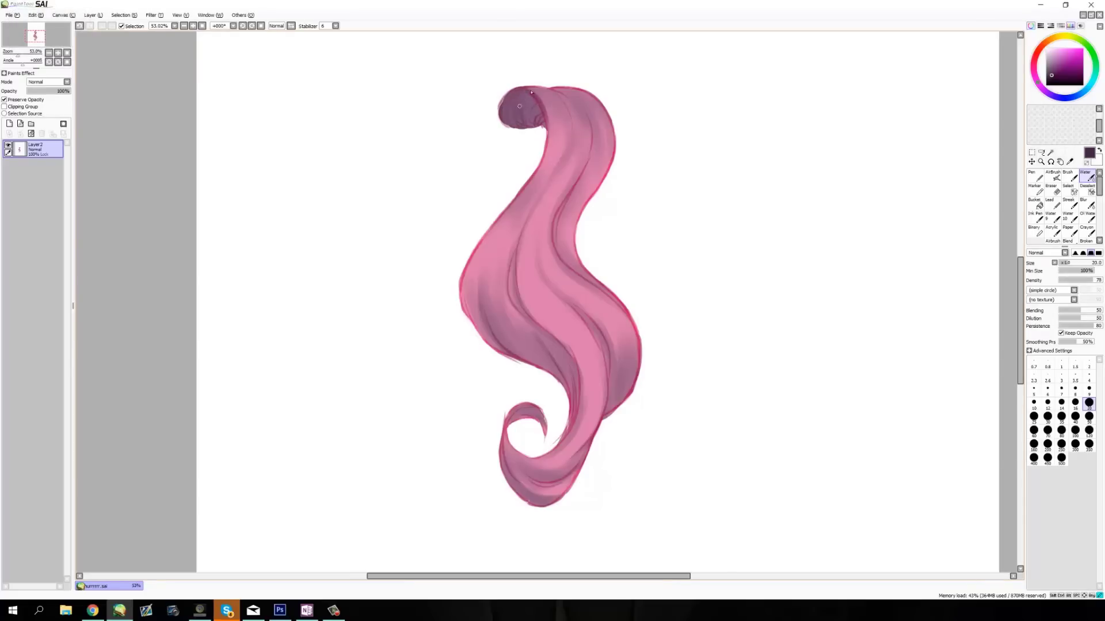
key(ctrl+z)
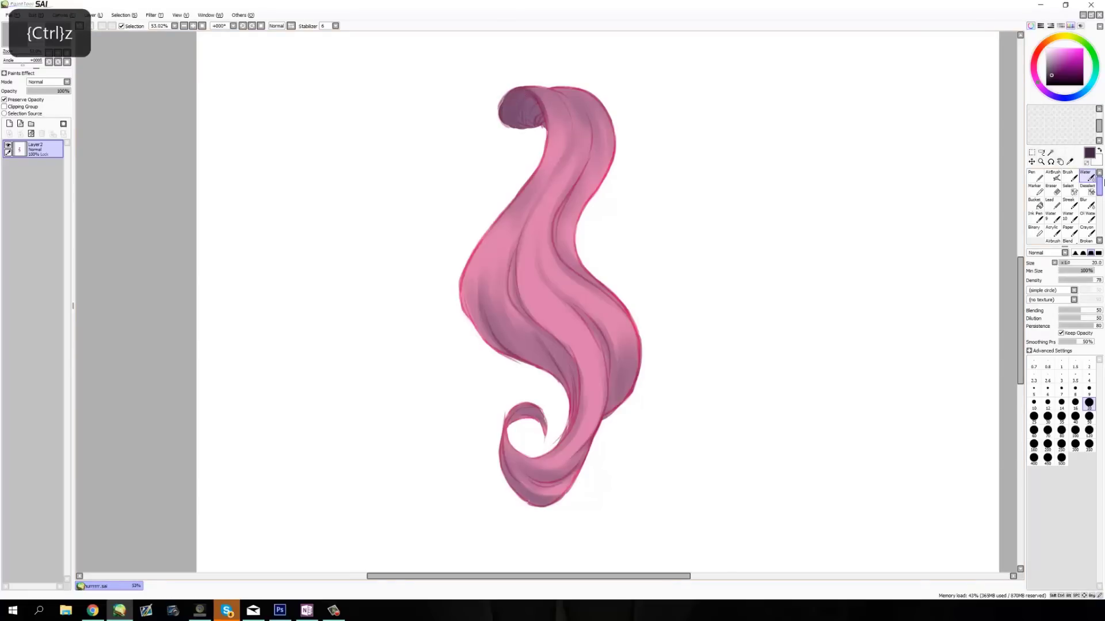
Step: Deepen the top curl and upper creases with the Paint 4 brush at size 20 and turn off opacity preservation
scroll(1103, 202, down, 5)
click(1050, 190)
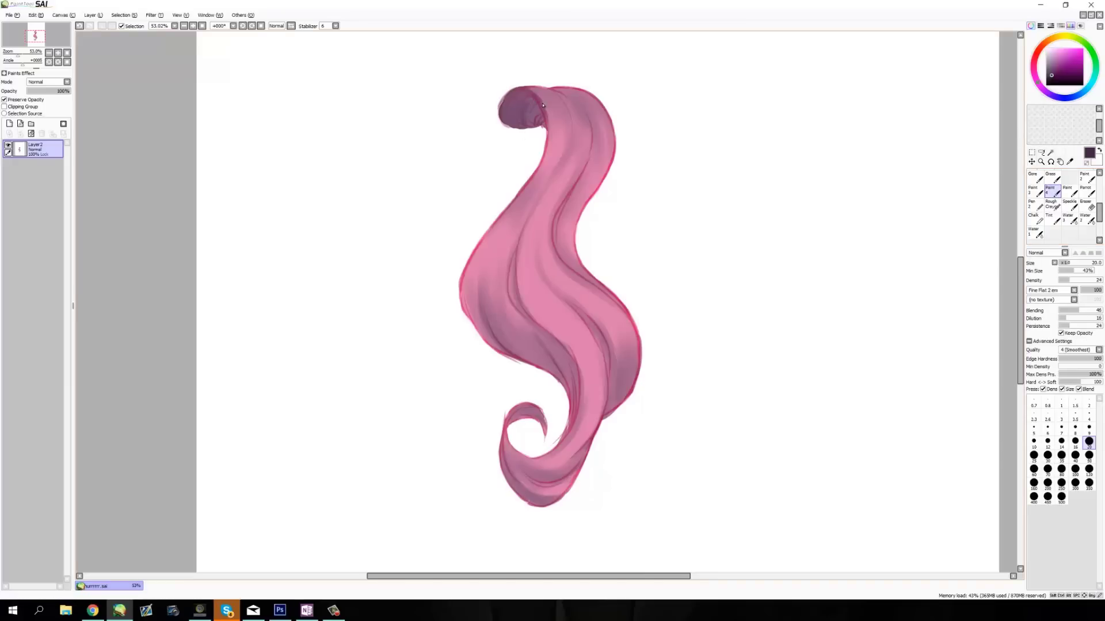
drag(565, 160, 571, 113)
click(5, 100)
drag(563, 202, 554, 257)
Step: Pick a dark reddish brown, darken the crease between the left and central strands at size 16, and undo the last stroke
click(1036, 59)
click(1080, 52)
click(1034, 67)
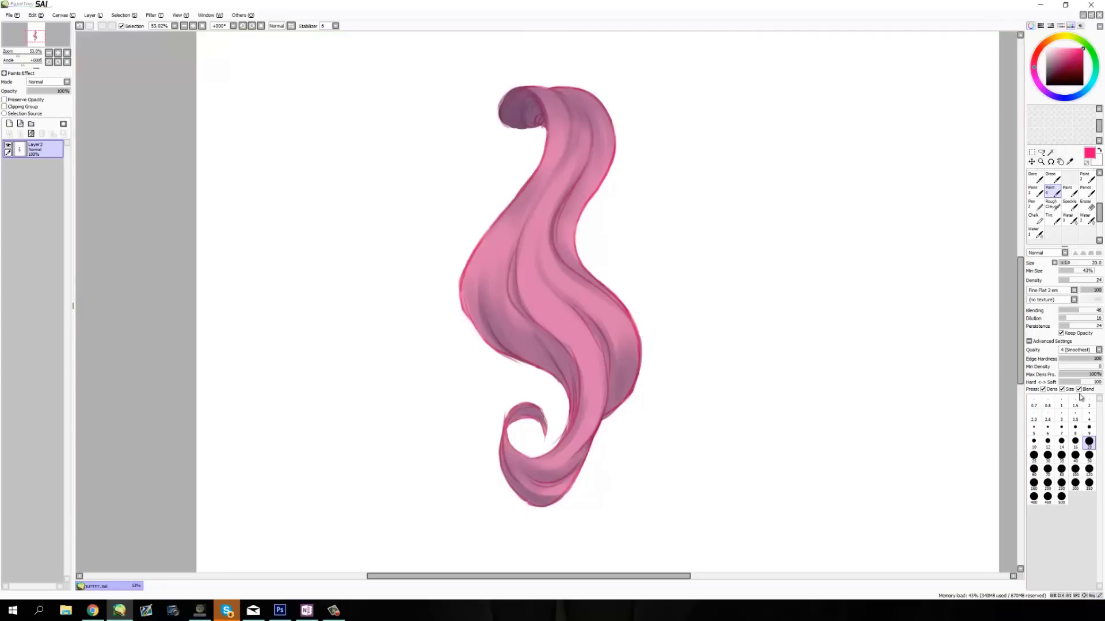
click(1088, 429)
click(1075, 442)
drag(1065, 64, 1050, 77)
key(ctrl+z)
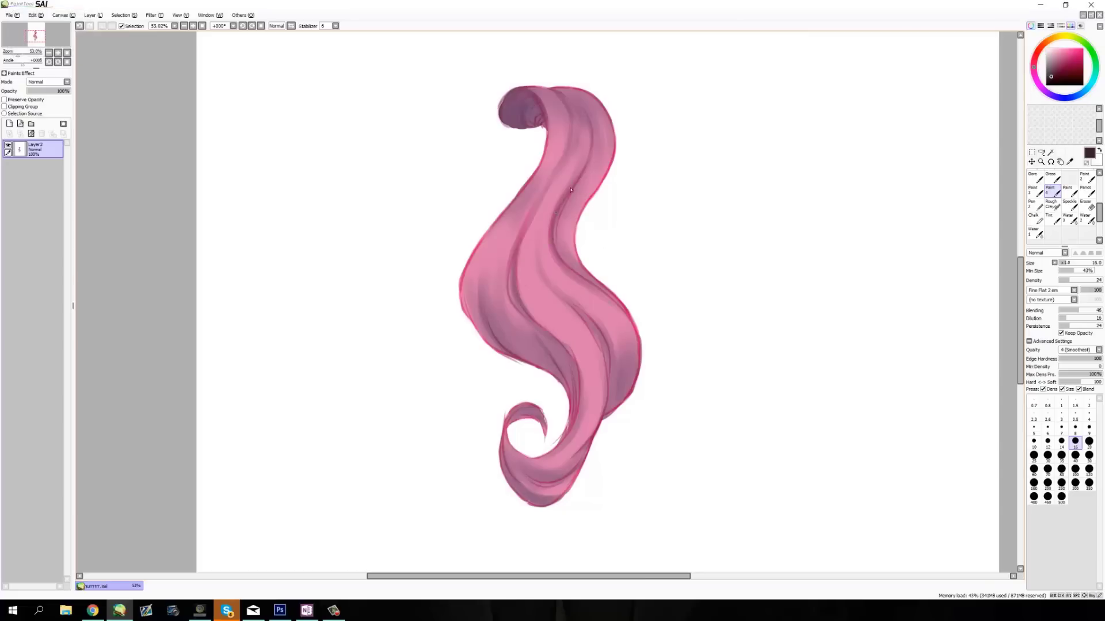
Step: Set the brush size to 40, deepen the lower right bulge in dark crimson, and undo the last stroke on the left bulge
key(bracketleft)
key(bracketleft)
key(bracketleft)
key(bracketleft)
key(bracketright)
key(bracketright)
key(bracketright)
key(bracketright)
key(bracketright)
click(1075, 455)
click(1068, 67)
drag(626, 395, 620, 352)
drag(481, 249, 486, 351)
key(ctrl+z)
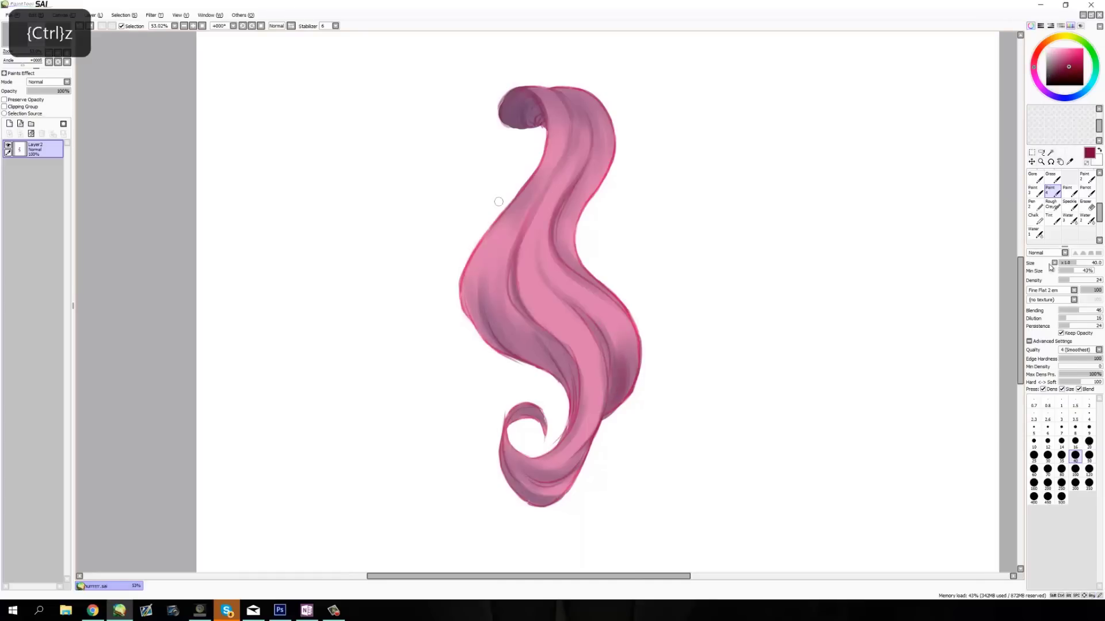
Step: Reduce the brush size to 20 and add dark crimson strokes along the folds of the lower left bulge
key(bracketleft)
key(bracketleft)
key(bracketleft)
key(bracketleft)
key(bracketleft)
key(bracketleft)
key(bracketleft)
key(bracketleft)
key(bracketleft)
key(bracketleft)
key(bracketright)
key(bracketright)
key(bracketright)
key(bracketright)
key(bracketright)
key(bracketright)
drag(482, 302, 493, 339)
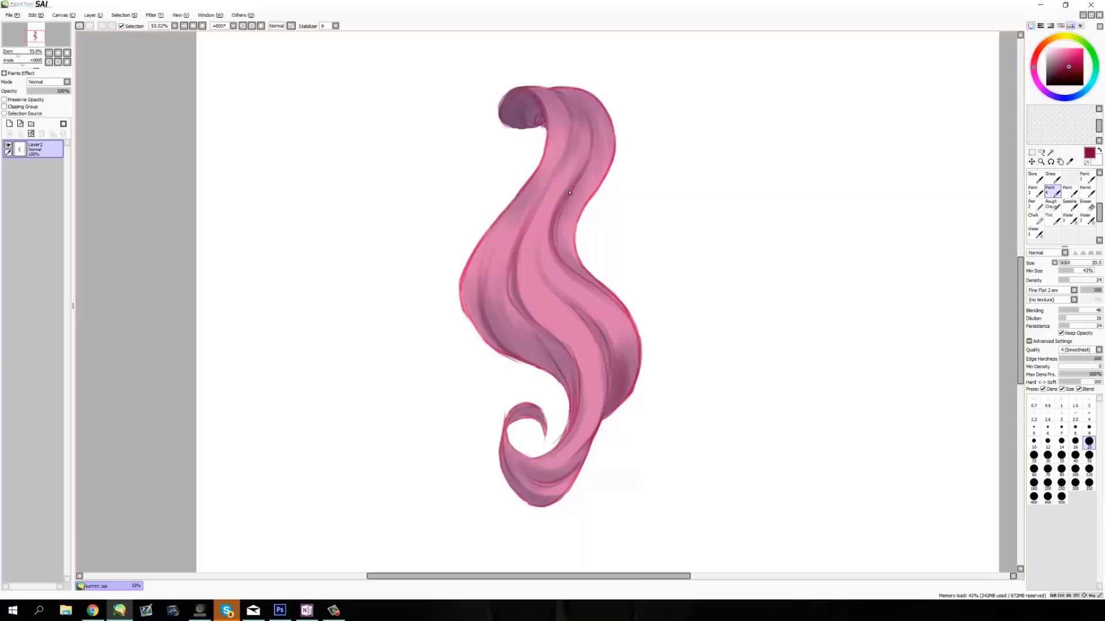
Step: Darken the top curl and strand creases in muted maroon at density 44, reducing the brush size to 16 and undoing stray strokes
key(ctrl+z)
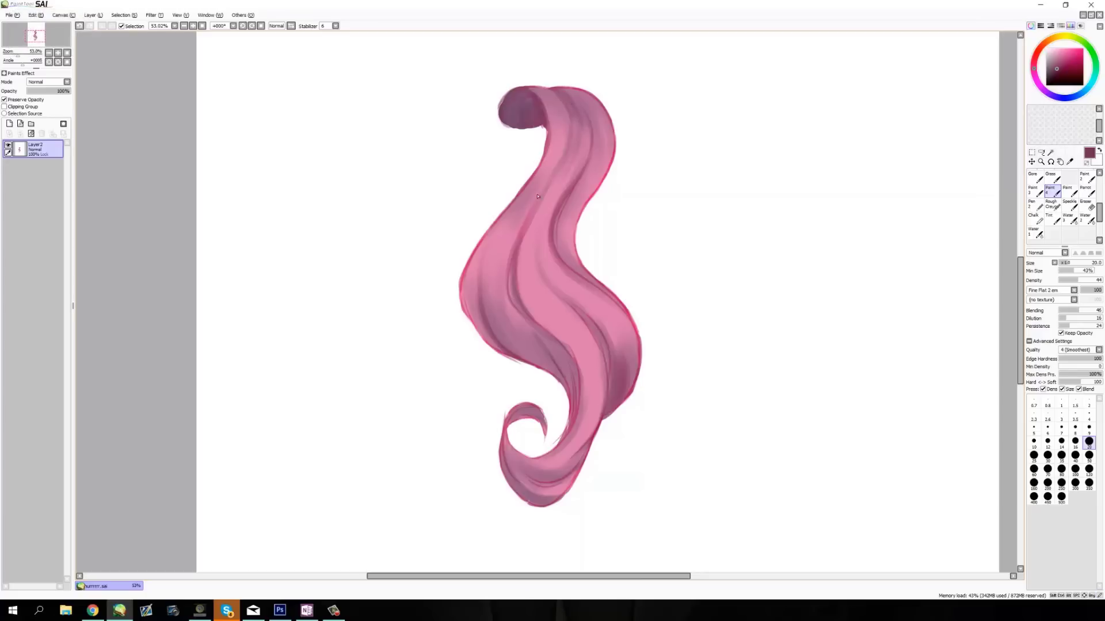
key(ctrl+z)
key(ctrl+z)
click(565, 103)
key(ctrl+z)
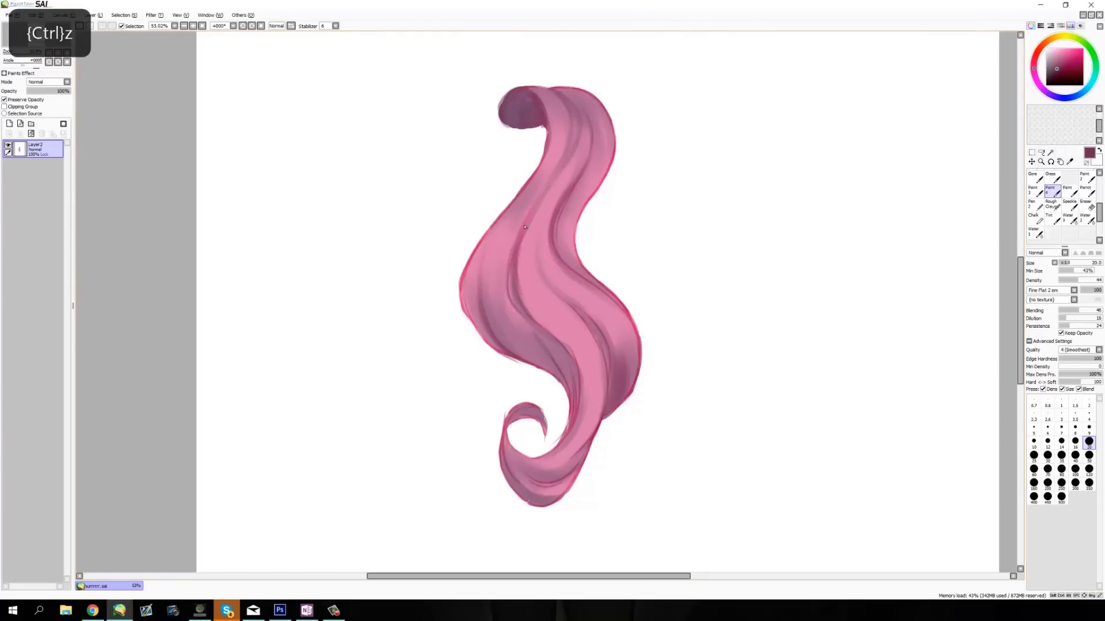
click(1076, 443)
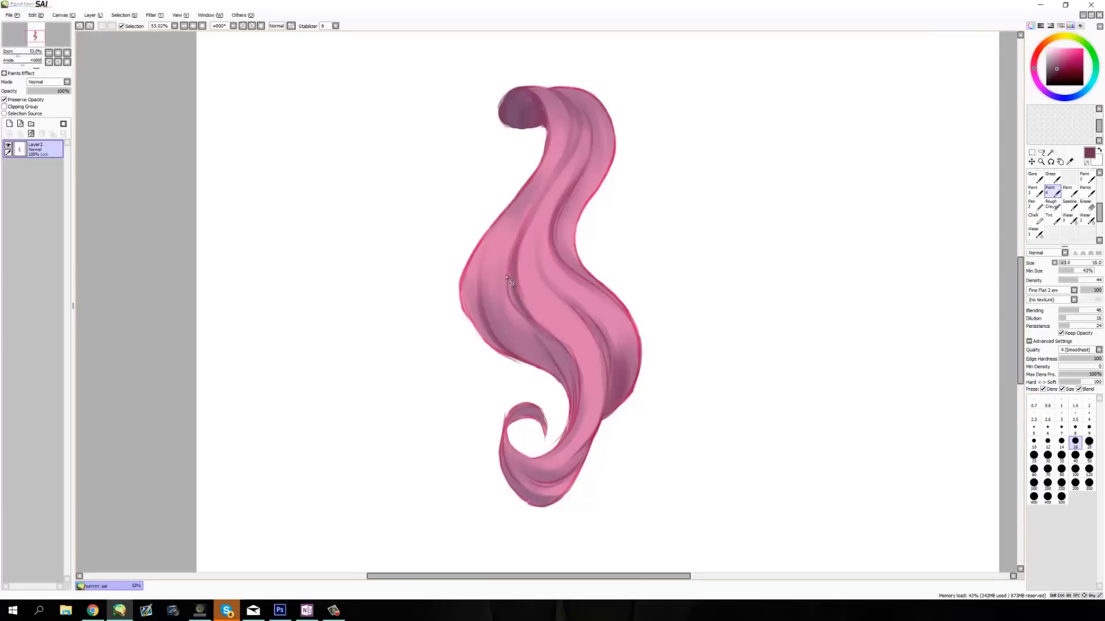
key(ctrl+z)
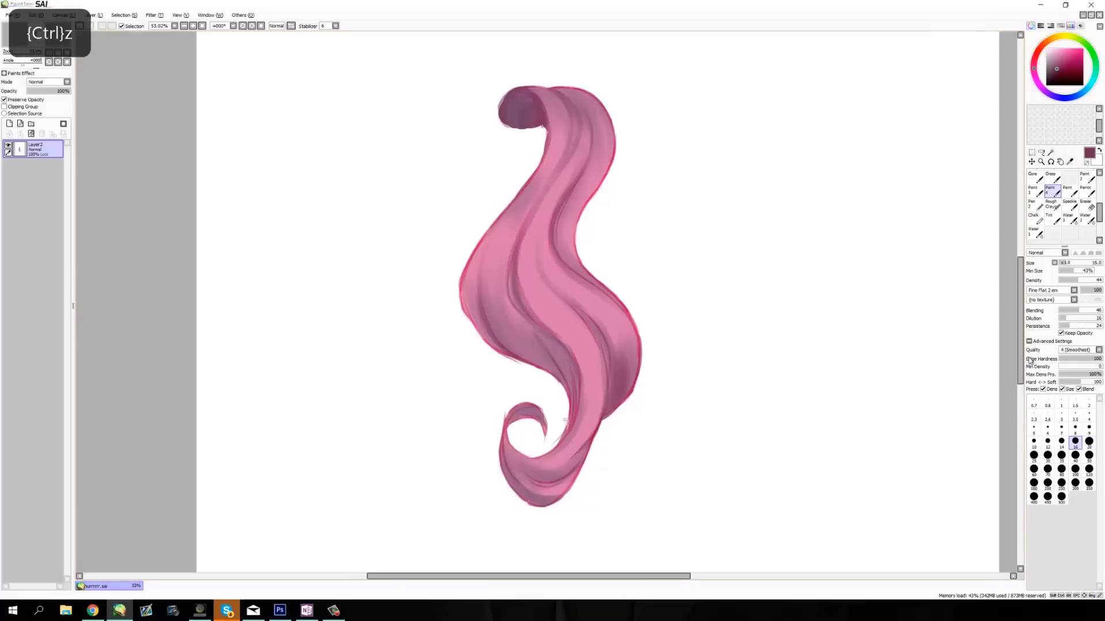
Step: Deepen the folds of the lower left bulge in muted maroon at size 20, undoing stray strokes
key(bracketright)
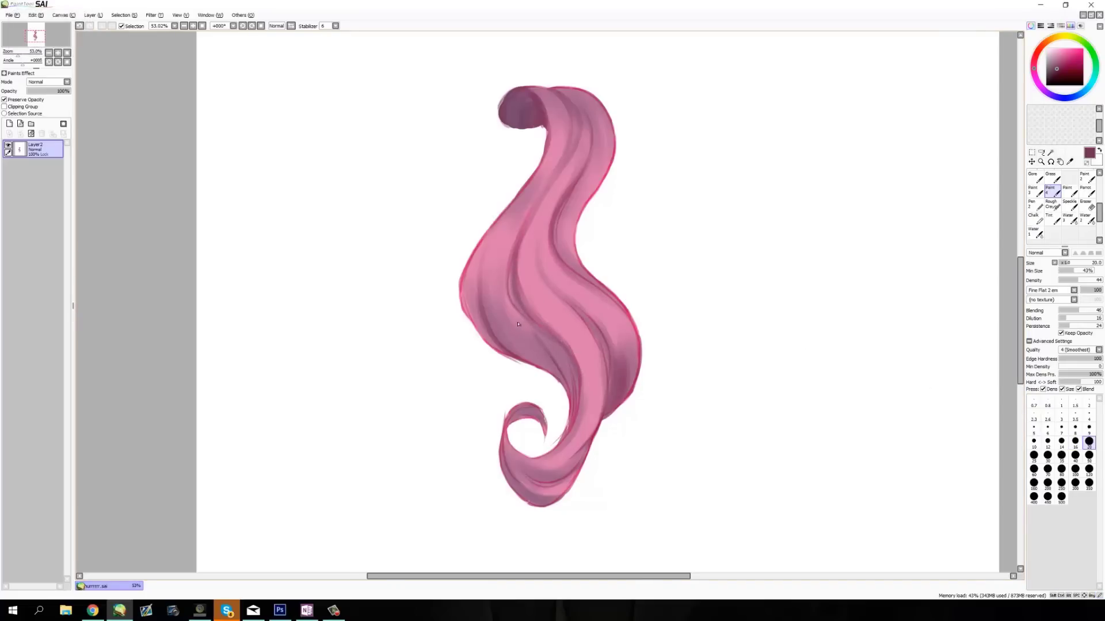
key(ctrl+z)
drag(508, 315, 558, 398)
key(bracketright)
key(bracketright)
key(bracketright)
key(bracketright)
key(bracketright)
key(ctrl+z)
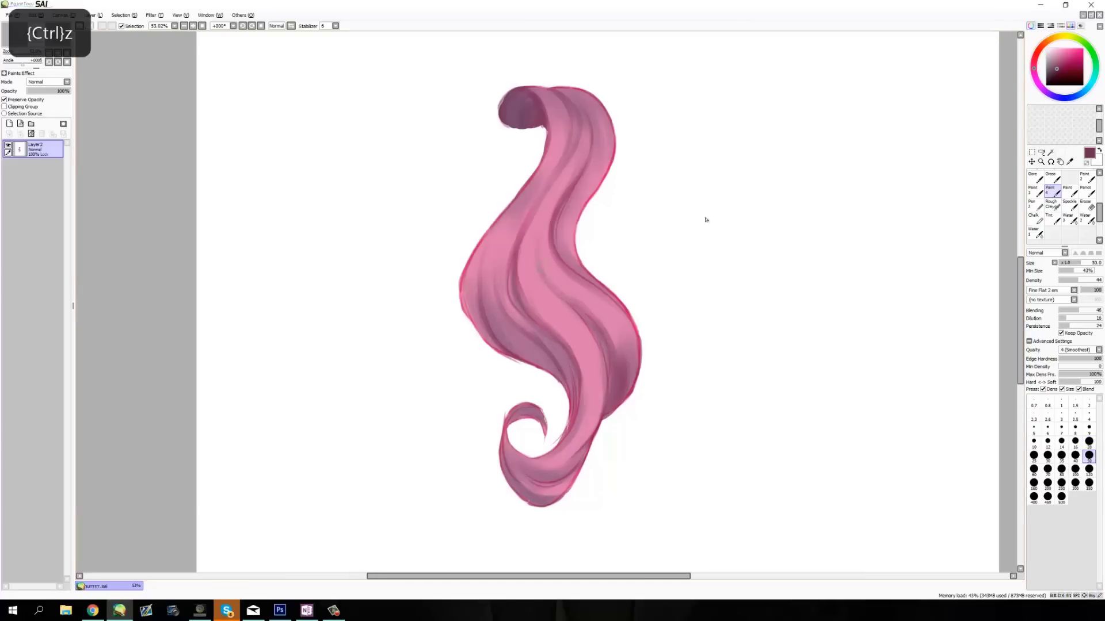
Step: Darken the folds of the lower right bulge in muted maroon, and set the brush size to 20
key(bracketleft)
key(bracketleft)
key(bracketleft)
key(bracketleft)
key(bracketleft)
key(bracketleft)
key(bracketleft)
key(bracketleft)
key(bracketleft)
key(bracketleft)
key(bracketright)
key(bracketright)
key(bracketright)
key(bracketright)
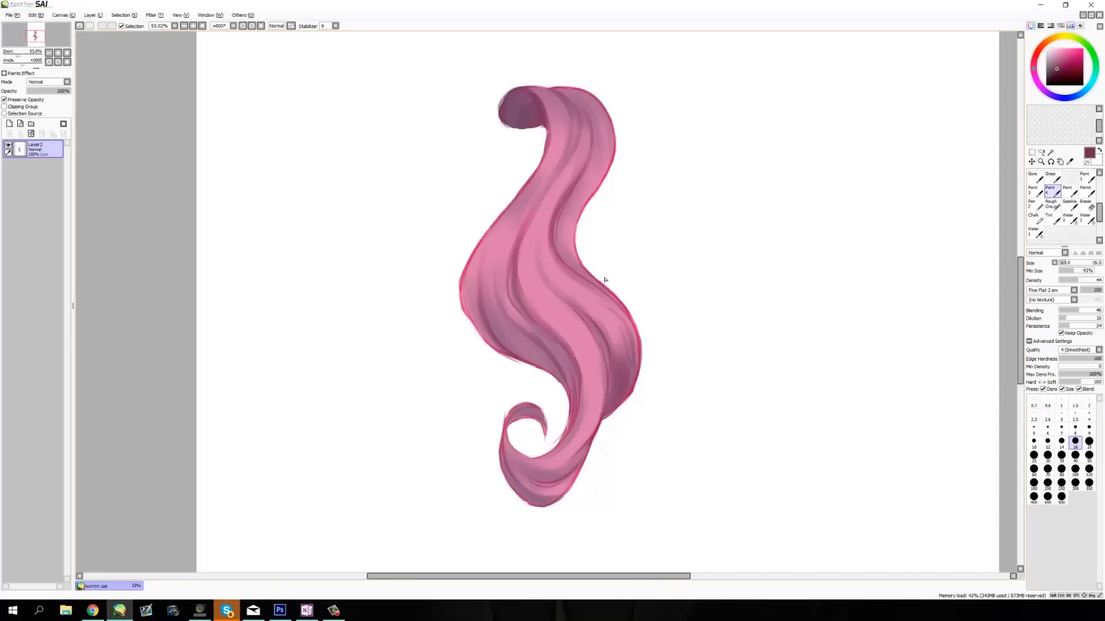
click(1089, 447)
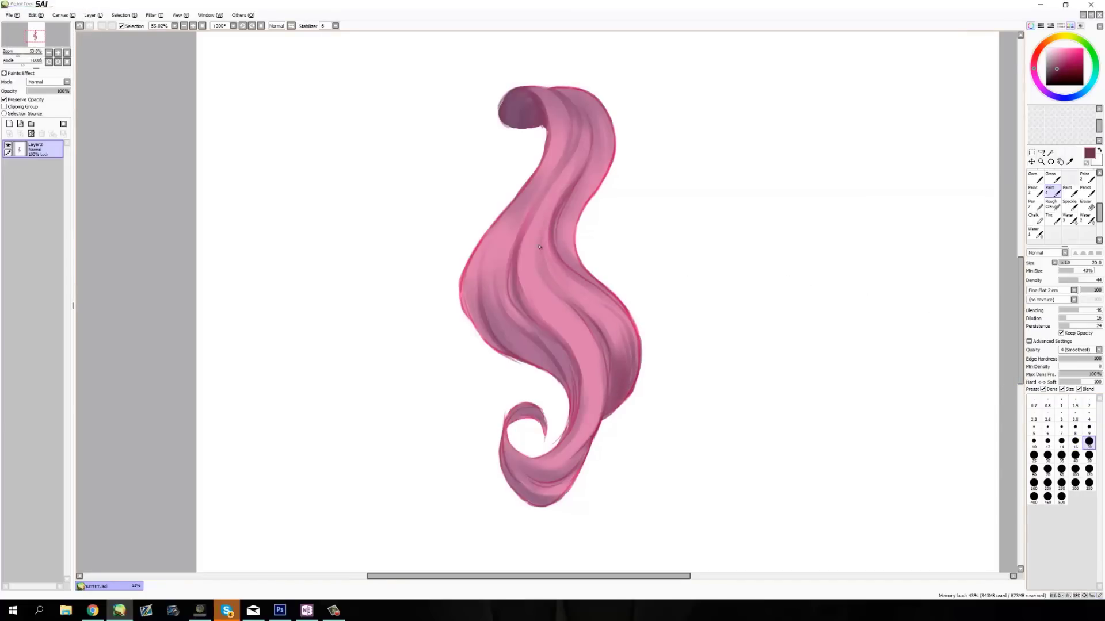
Step: Pick a saturated crimson and tint the crease of the upper right strand at size 50, after undoing a size 20 stroke
click(1075, 59)
drag(570, 243, 579, 205)
key(ctrl+z)
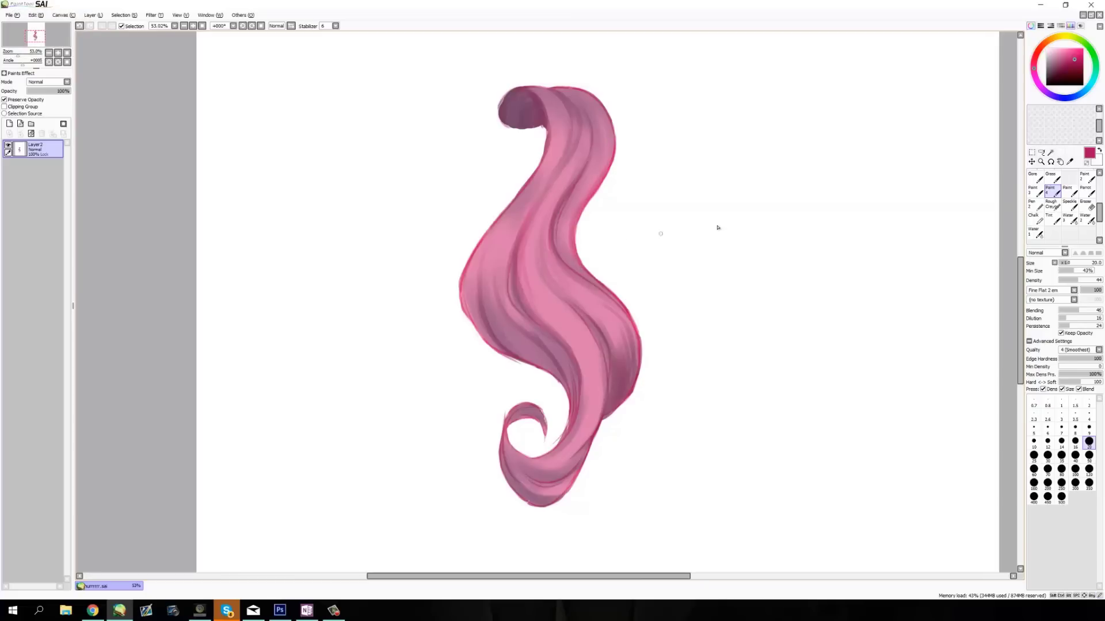
click(1089, 454)
drag(577, 203, 564, 246)
Step: Pick a darker crimson and touch up the strand creases and lower curl at size 20, undoing stray strokes
click(1080, 68)
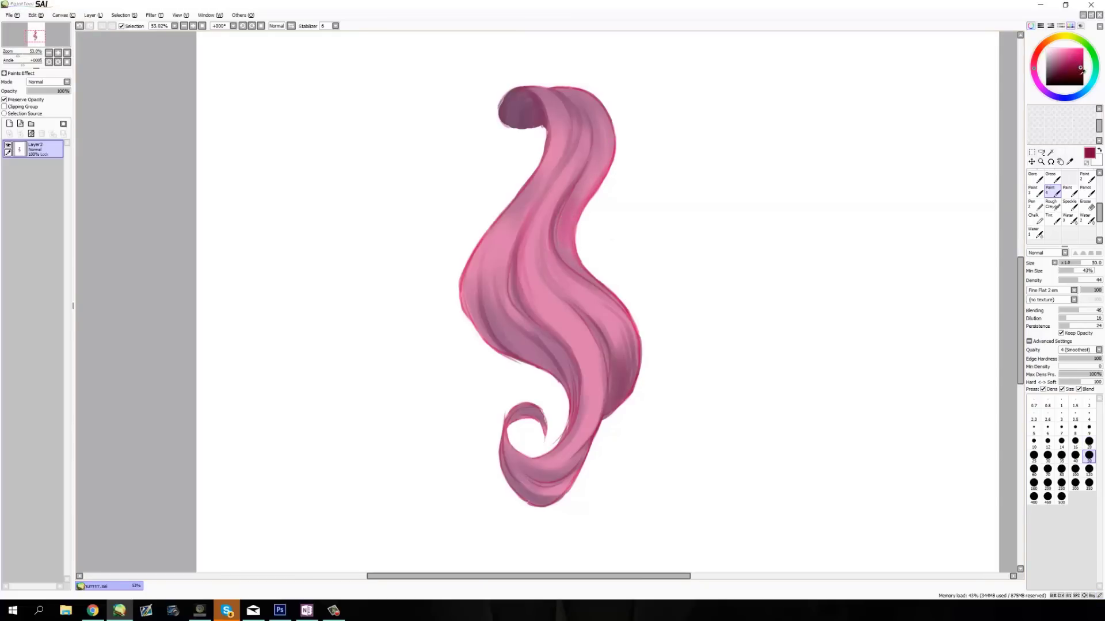
click(1088, 429)
key(ctrl+z)
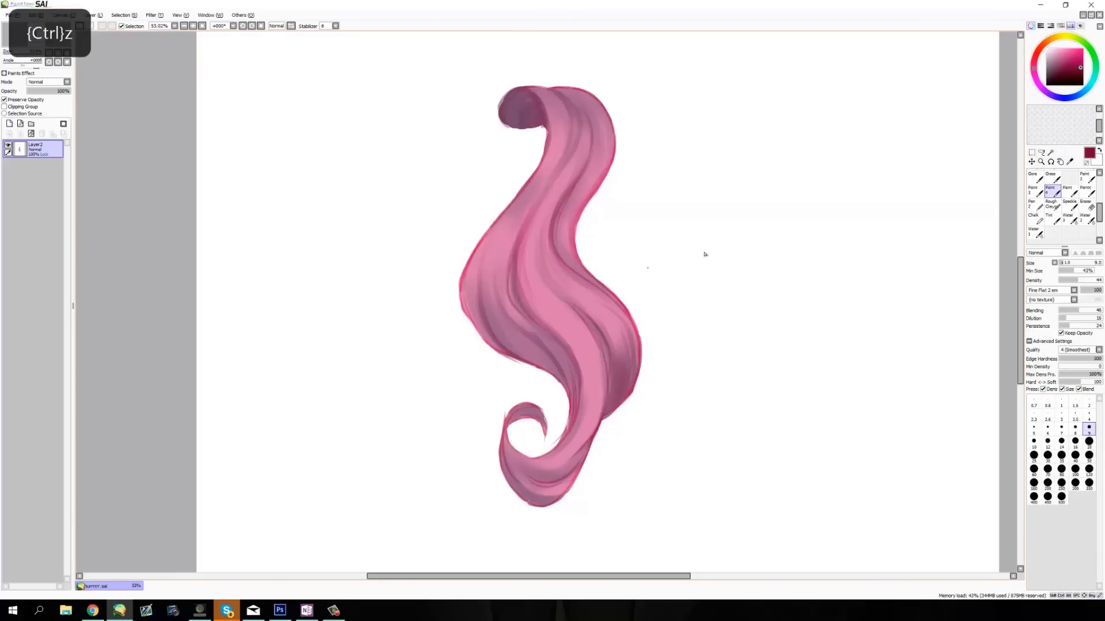
click(1089, 442)
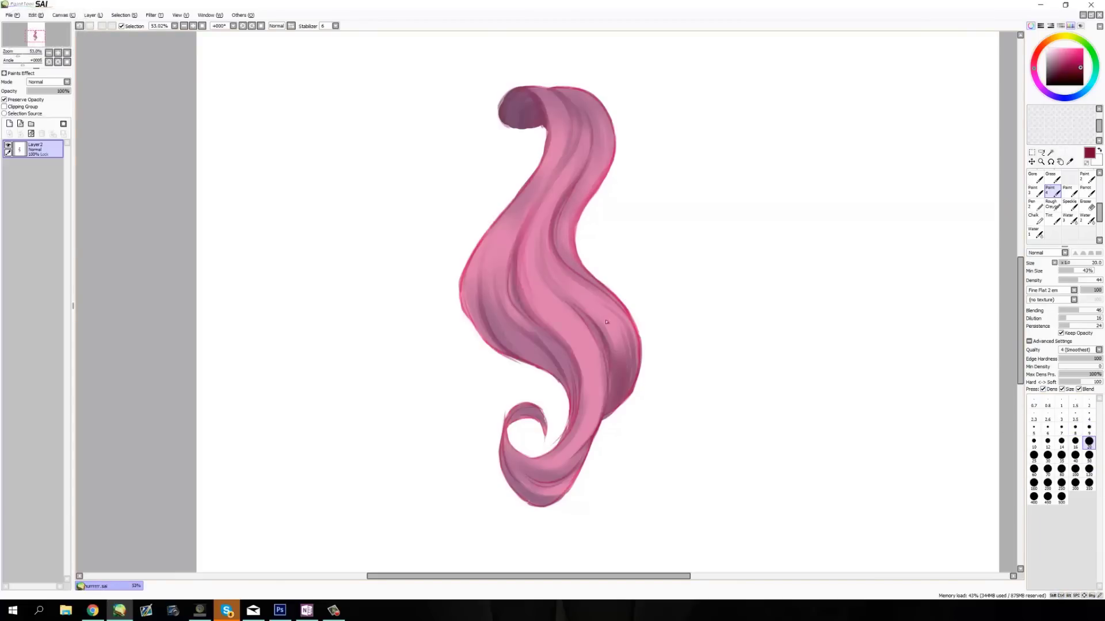
key(ctrl+z)
key(ctrl+z)
key(ctrl+z)
key(ctrl+z)
mouse_move(524, 409)
mouse_down()
mouse_move(547, 430)
mouse_move(511, 425)
mouse_up()
key(ctrl+z)
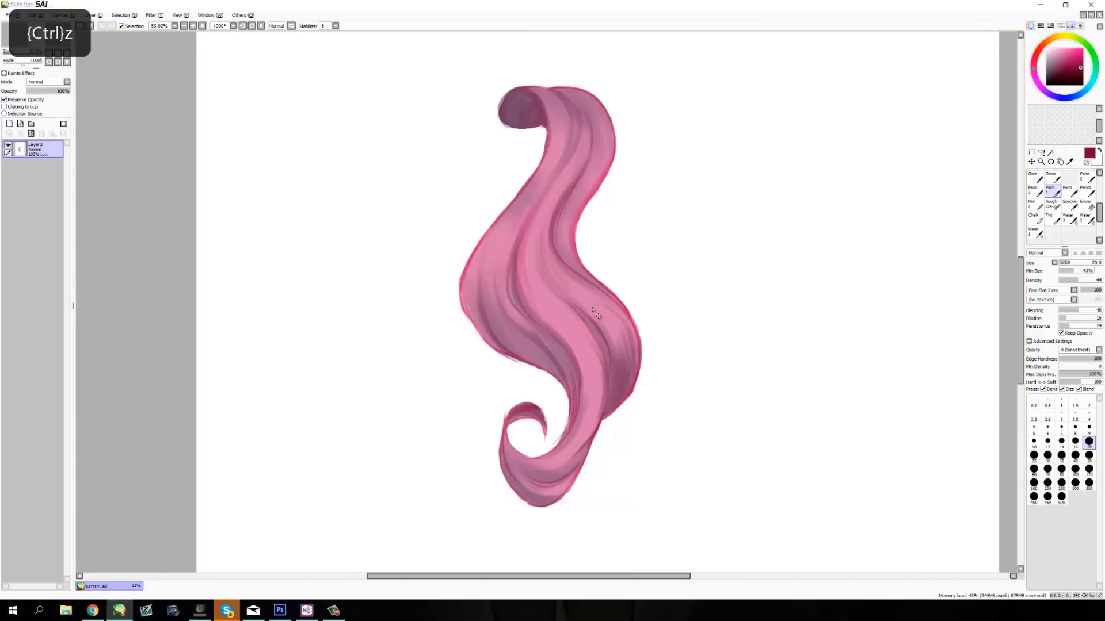
Step: Pick a muted dark purple and shade the underside and folds of the bottom curl at size 20, undoing stray strokes
click(1046, 93)
click(1053, 72)
key(ctrl+z)
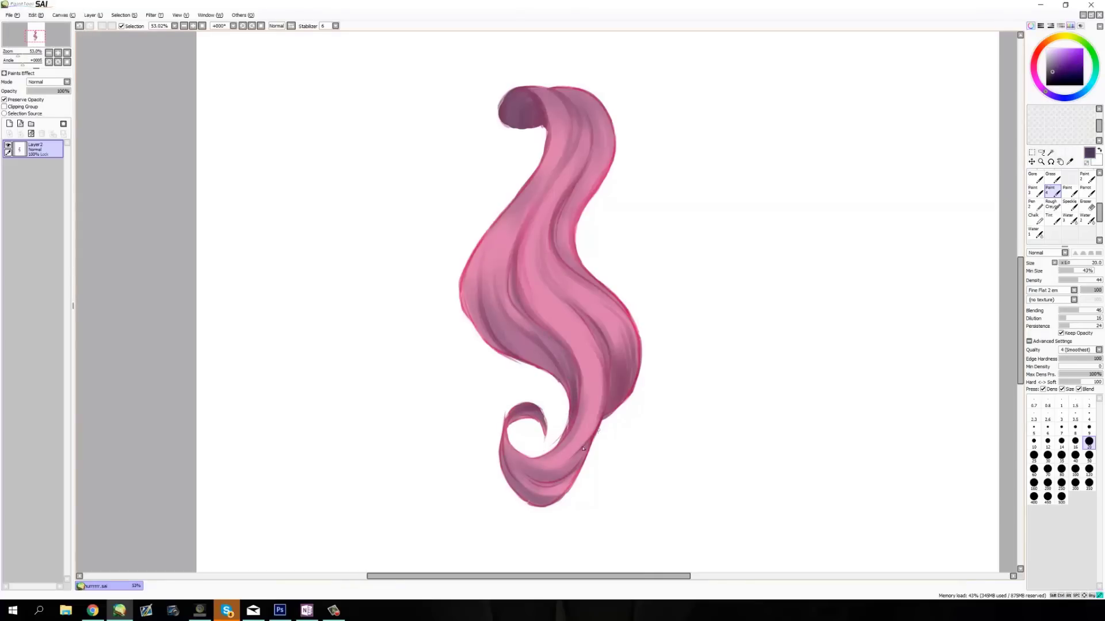
key(ctrl+z)
key(ctrl+z)
mouse_move(519, 454)
mouse_down()
mouse_move(586, 455)
mouse_move(575, 443)
mouse_move(571, 459)
mouse_move(554, 456)
mouse_move(583, 439)
mouse_up()
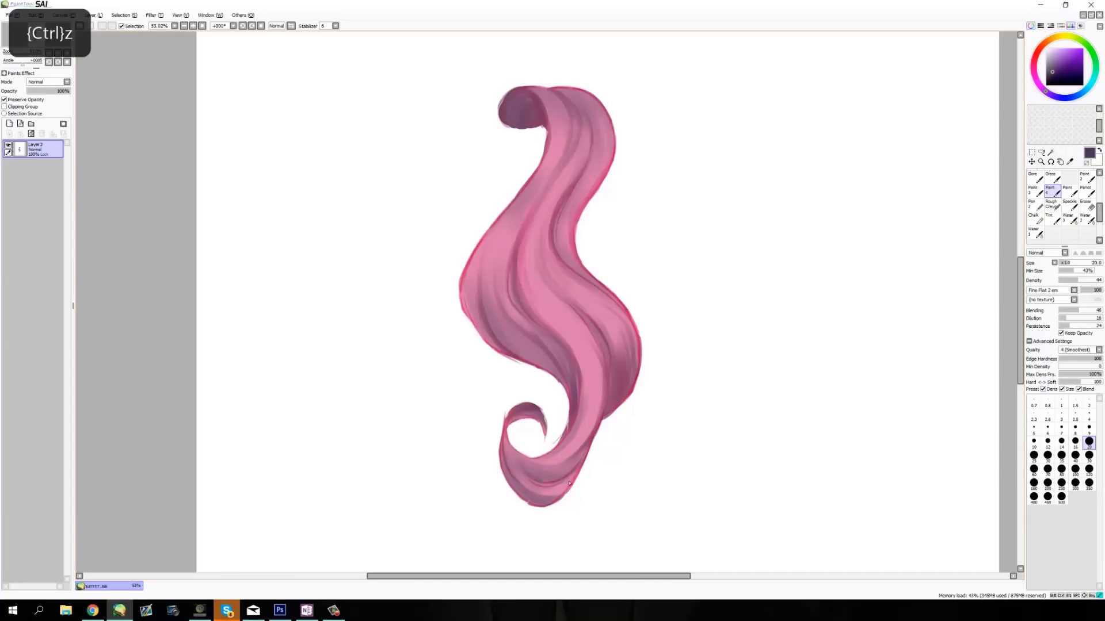
key(ctrl+z)
key(ctrl+z)
mouse_move(600, 425)
mouse_down()
mouse_move(566, 465)
mouse_move(516, 471)
mouse_move(572, 470)
mouse_up()
key(ctrl+z)
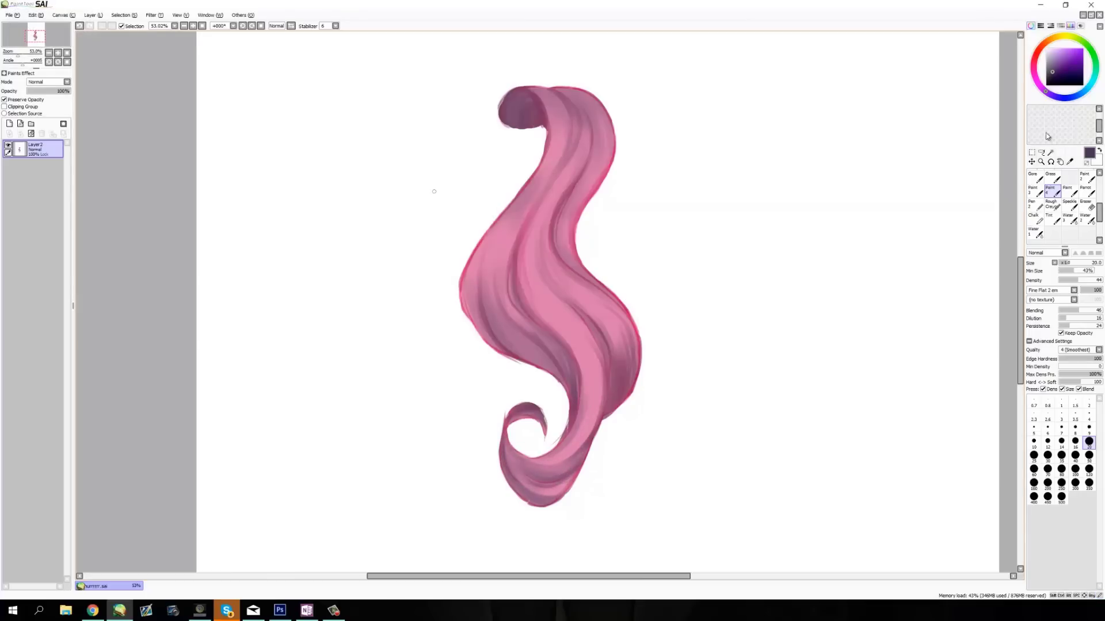
Step: Pick a vivid pink and tint the outer edges and strand creases at size 20, undoing unwanted strokes
click(1033, 67)
click(1083, 49)
key(ctrl+z)
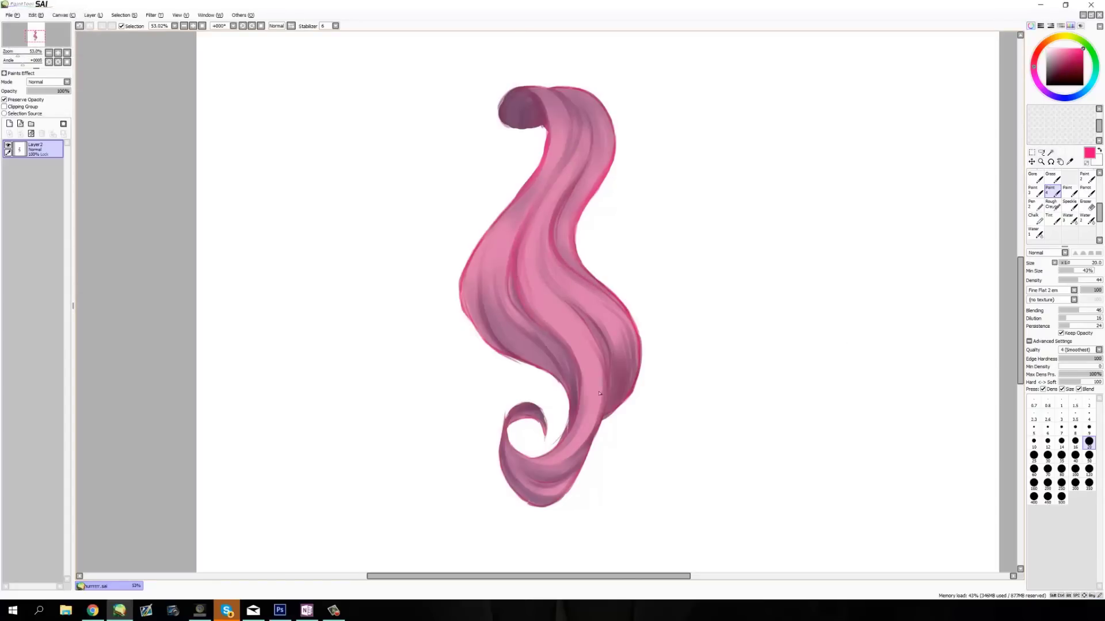
key(ctrl+z)
key(ctrl+z)
key(ctrl+z)
key(ctrl+z)
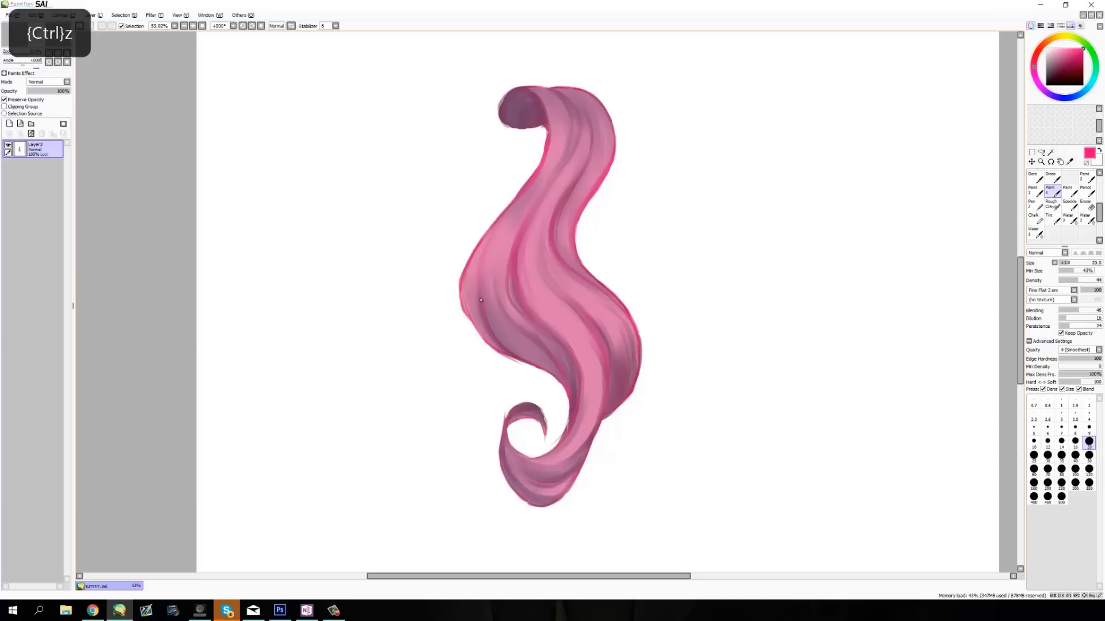
key(ctrl+z)
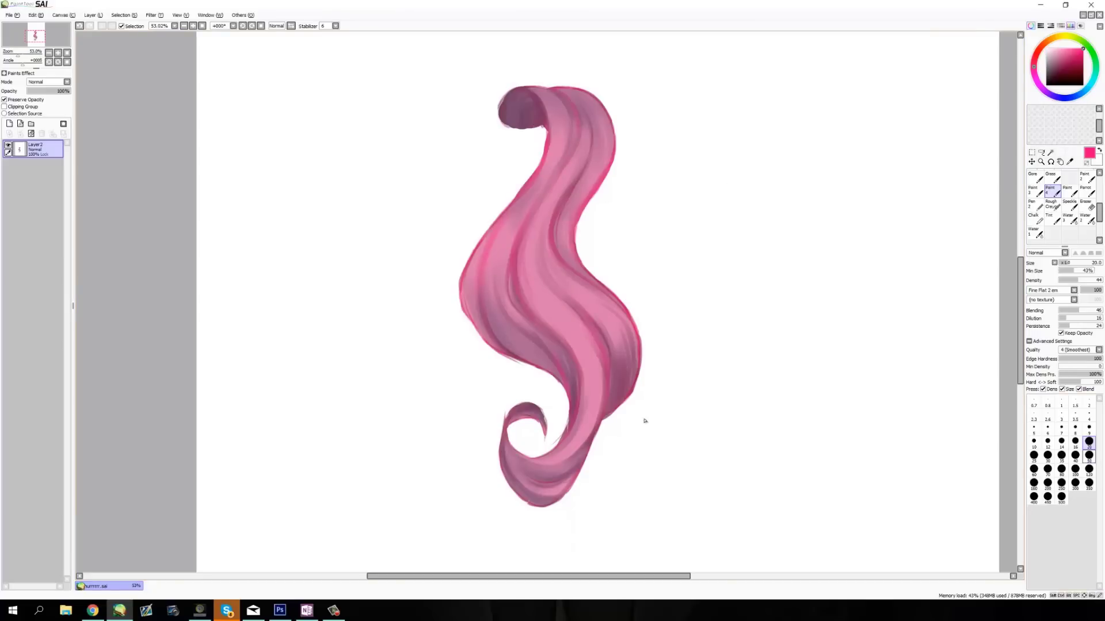
Step: Switch to black and darken the bottom curl's folds at size 20, undoing the stroke along the lower right crease
click(1049, 84)
drag(508, 438, 548, 485)
key(ctrl+z)
drag(508, 455, 572, 454)
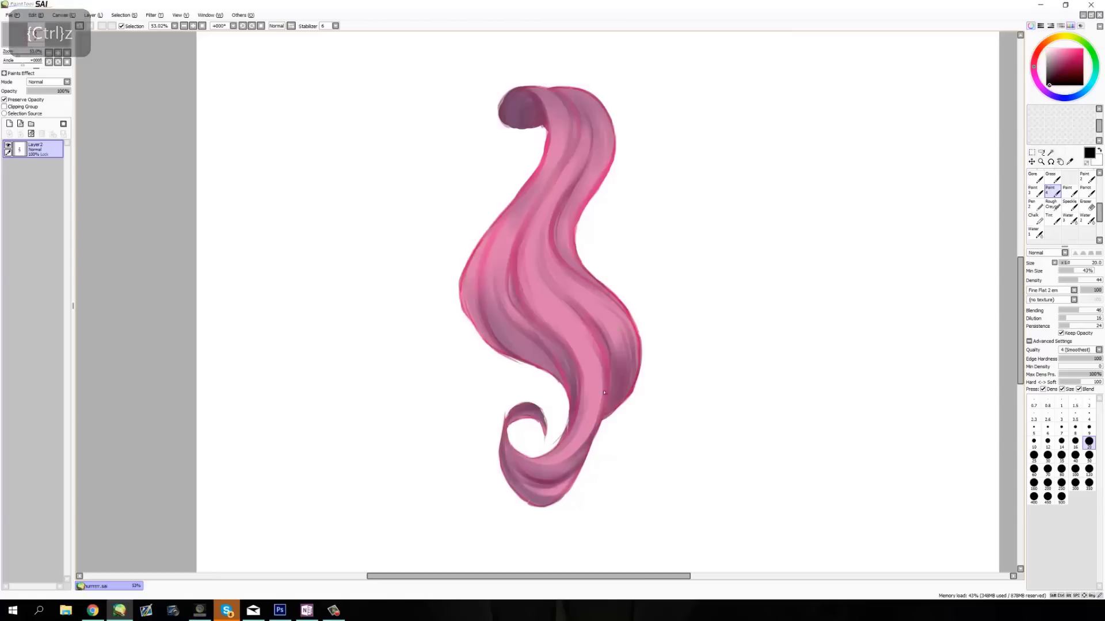
drag(612, 373, 601, 411)
key(ctrl+z)
Step: Sample a muted mauve from the lower right crease and shade the lower central strand at size 50, undoing the last strokes
click(1088, 458)
right_click(611, 398)
mouse_move(561, 457)
mouse_down()
mouse_move(573, 384)
mouse_move(569, 442)
mouse_up()
drag(592, 363, 582, 442)
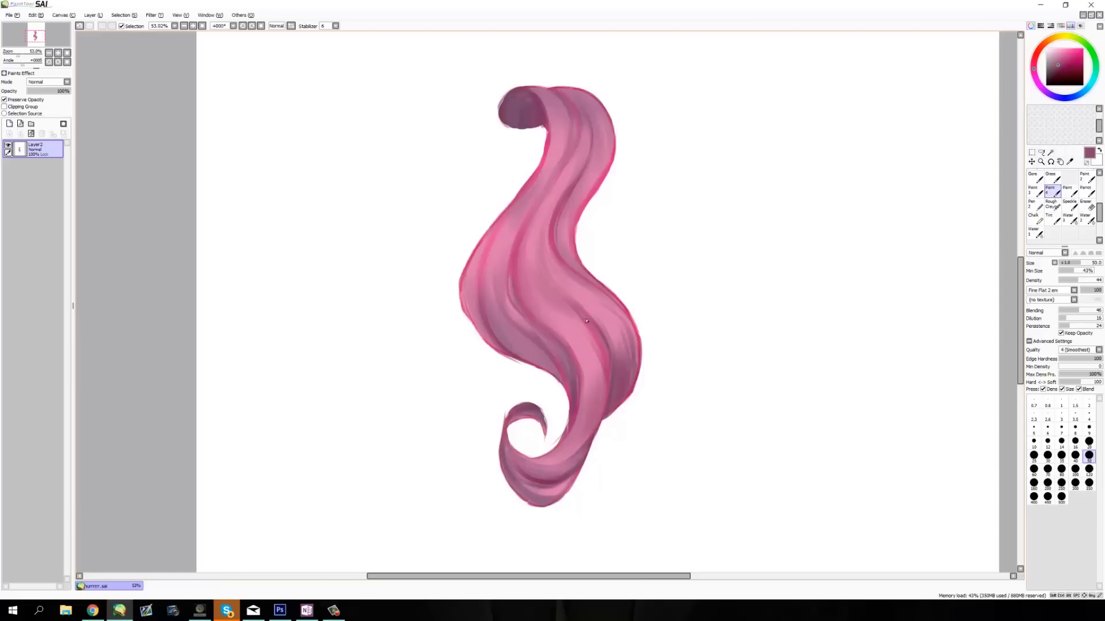
key(ctrl+z)
key(ctrl+z)
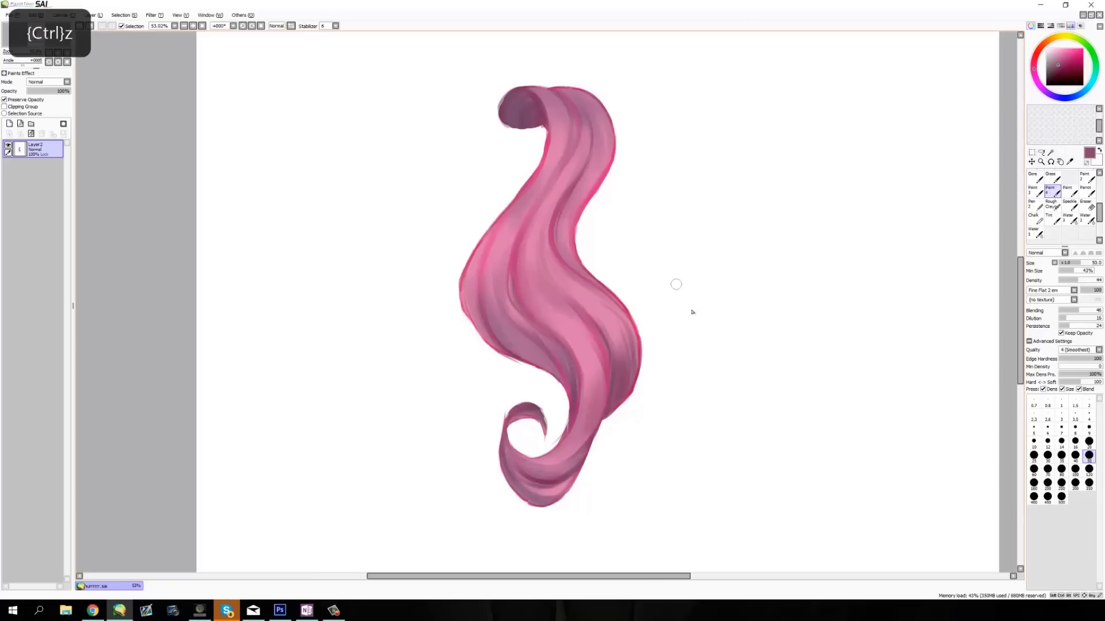
Step: Reduce the brush size to 20 and shade the upper strands beside the top curl in muted mauve, undoing stray strokes
key(bracketleft)
key(bracketleft)
key(bracketleft)
key(bracketleft)
key(bracketleft)
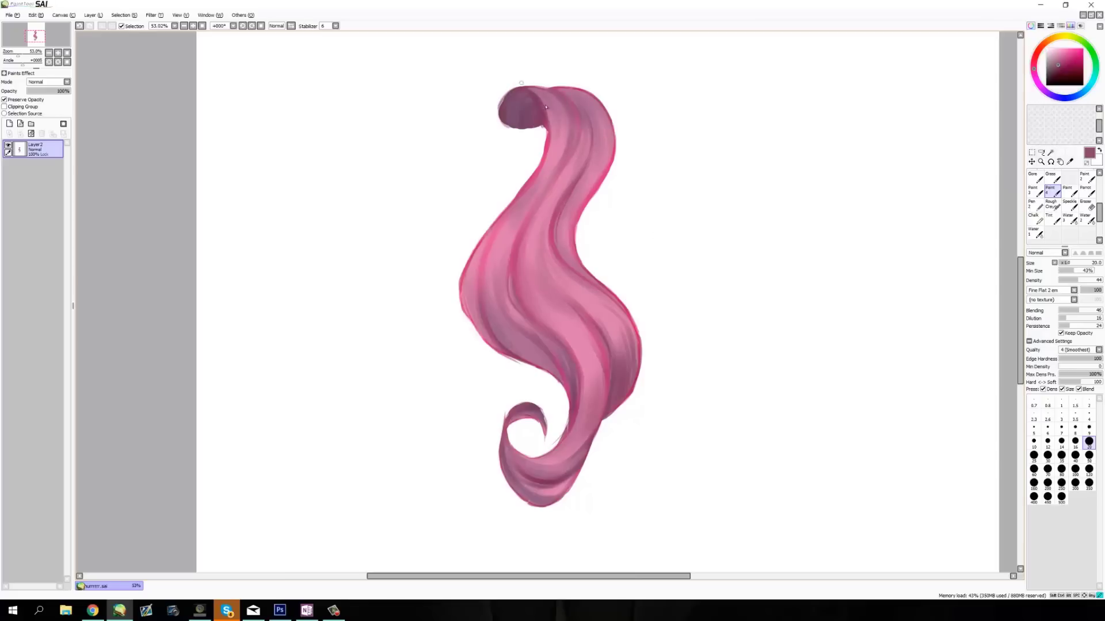
key(ctrl+z)
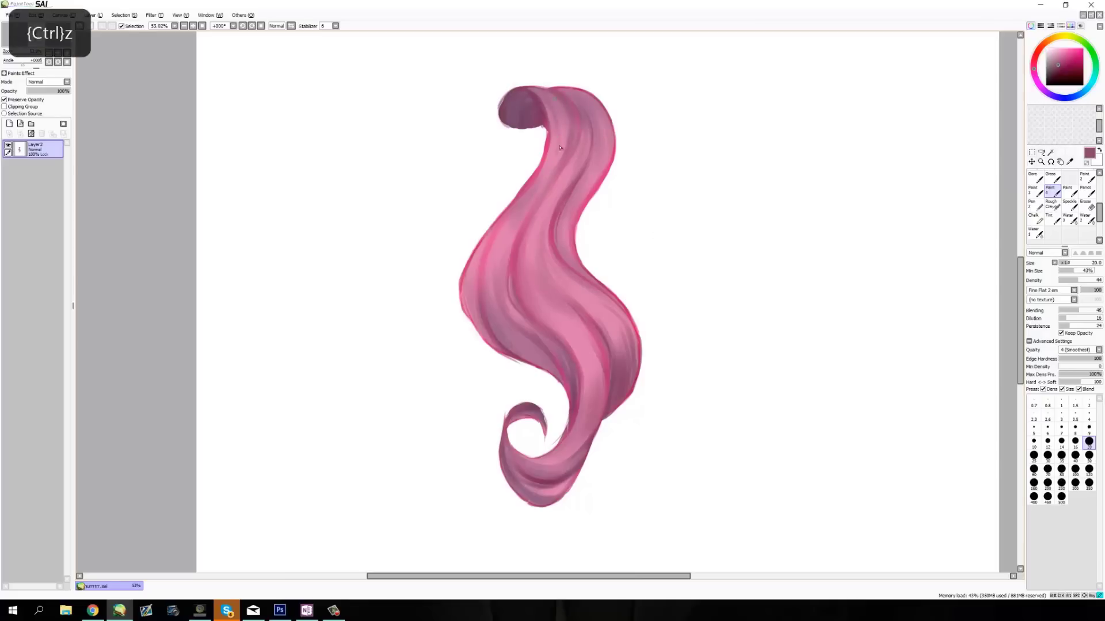
key(ctrl+z)
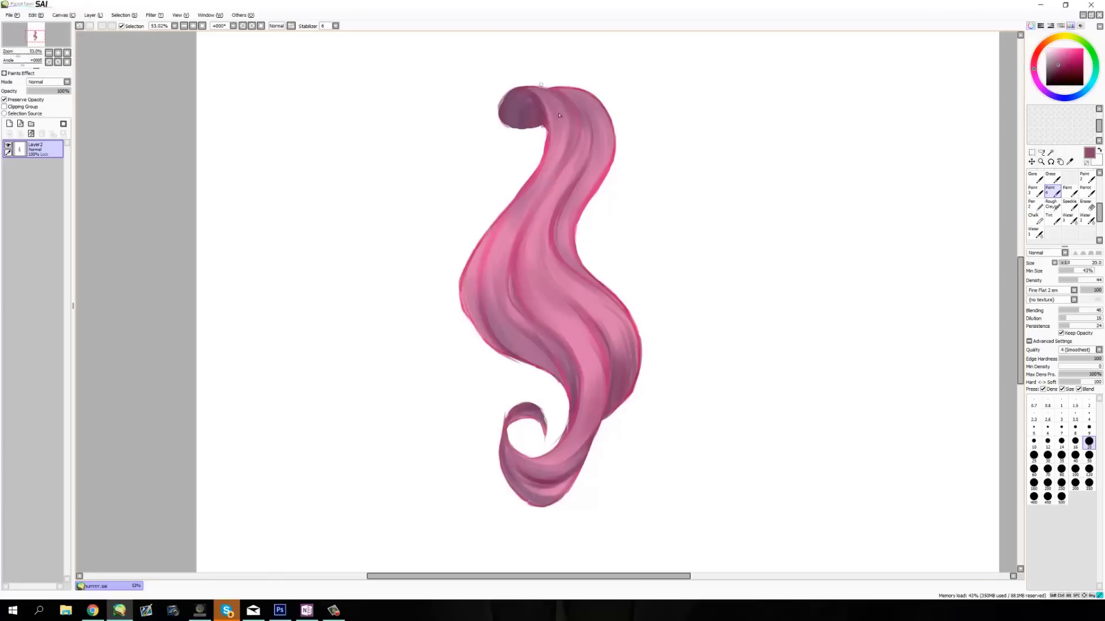
key(ctrl+z)
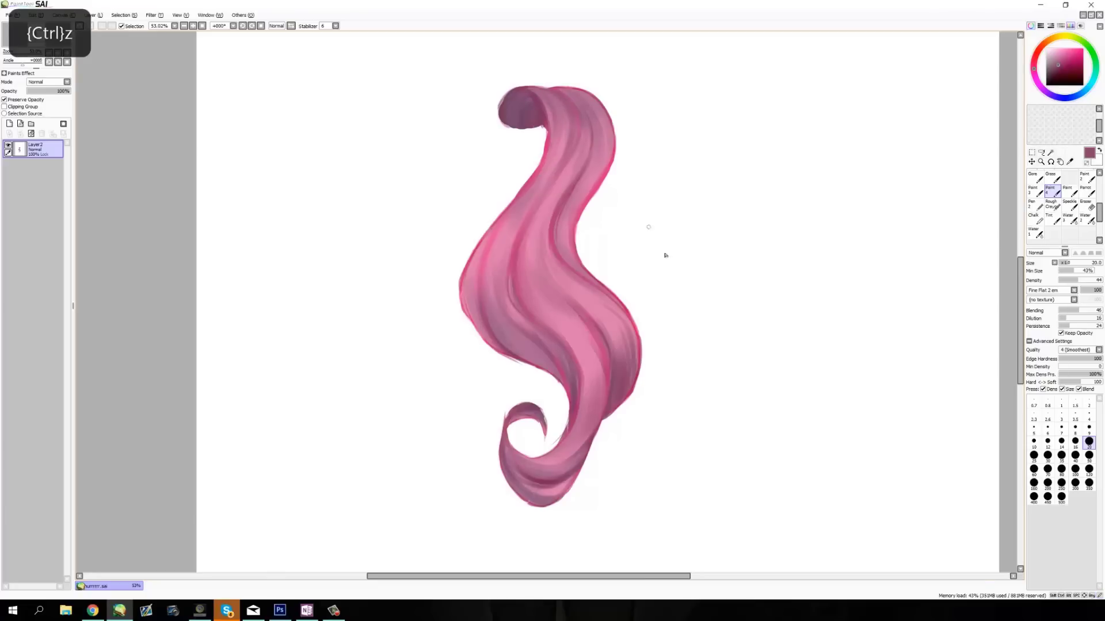
key(ctrl+z)
Step: Switch to a vivid pink, raise the brush size to 40, and undo the last stroke
alt+click(602, 133)
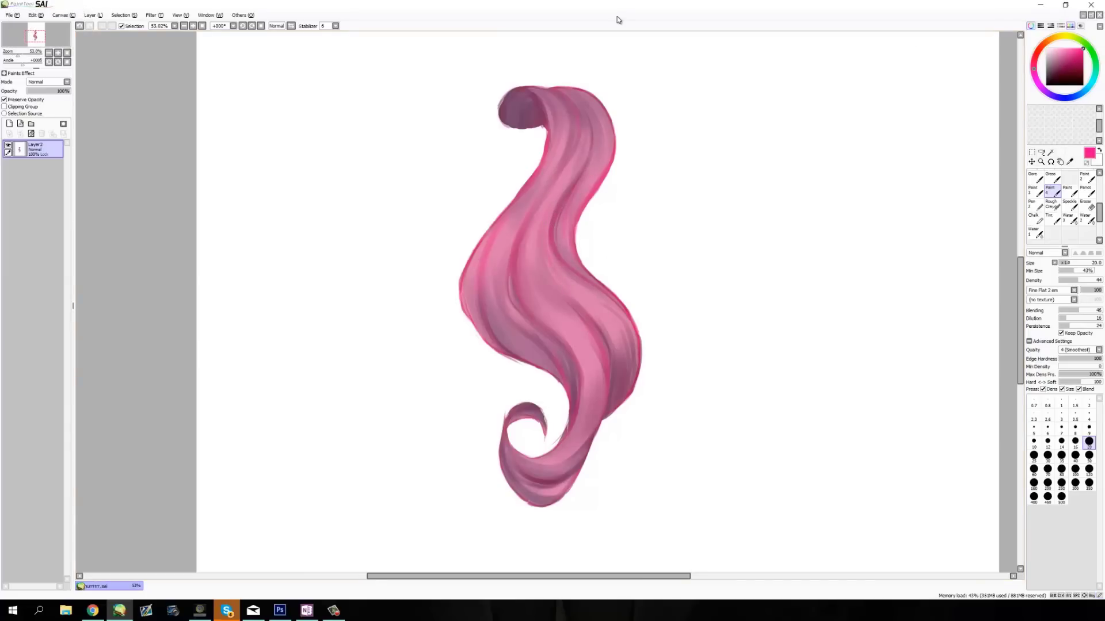
key(bracketright)
key(bracketright)
key(bracketright)
key(bracketright)
key(ctrl+z)
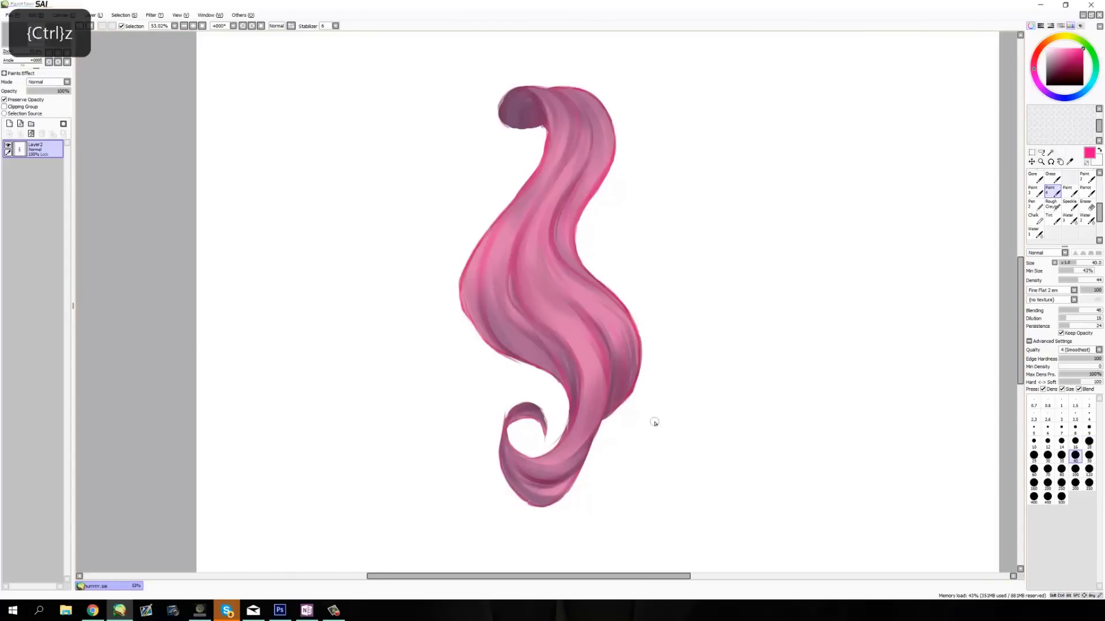
Step: Add a new layer above the hair layer and pick a pale teal for the highlights
click(9, 123)
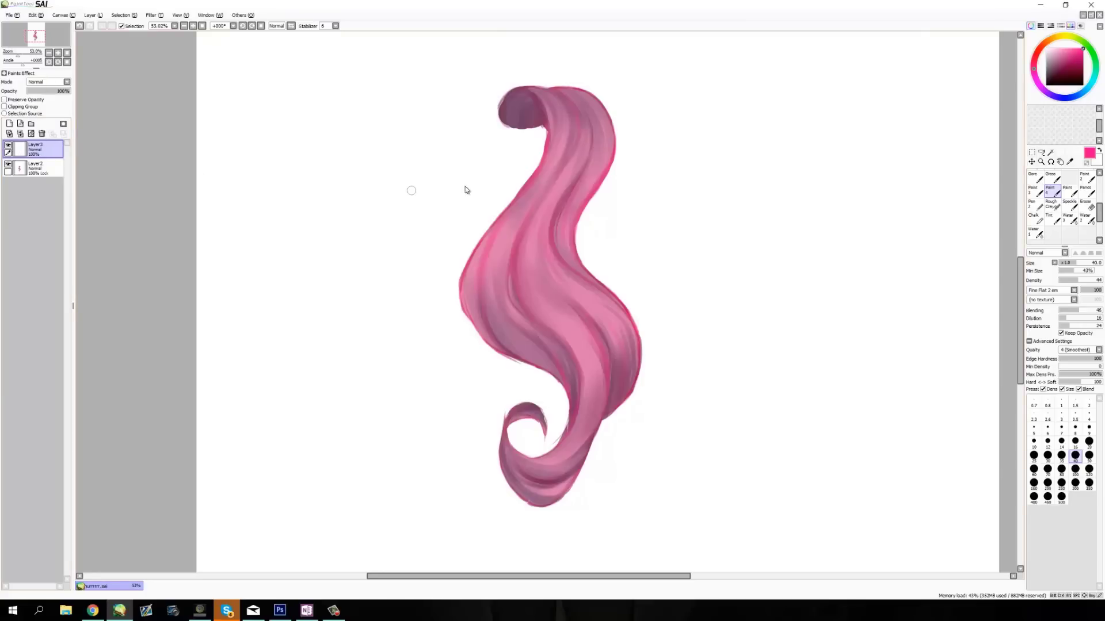
click(1090, 84)
mouse_move(1050, 50)
mouse_down()
mouse_move(1096, 73)
mouse_move(1051, 51)
mouse_up()
click(1097, 78)
click(1051, 54)
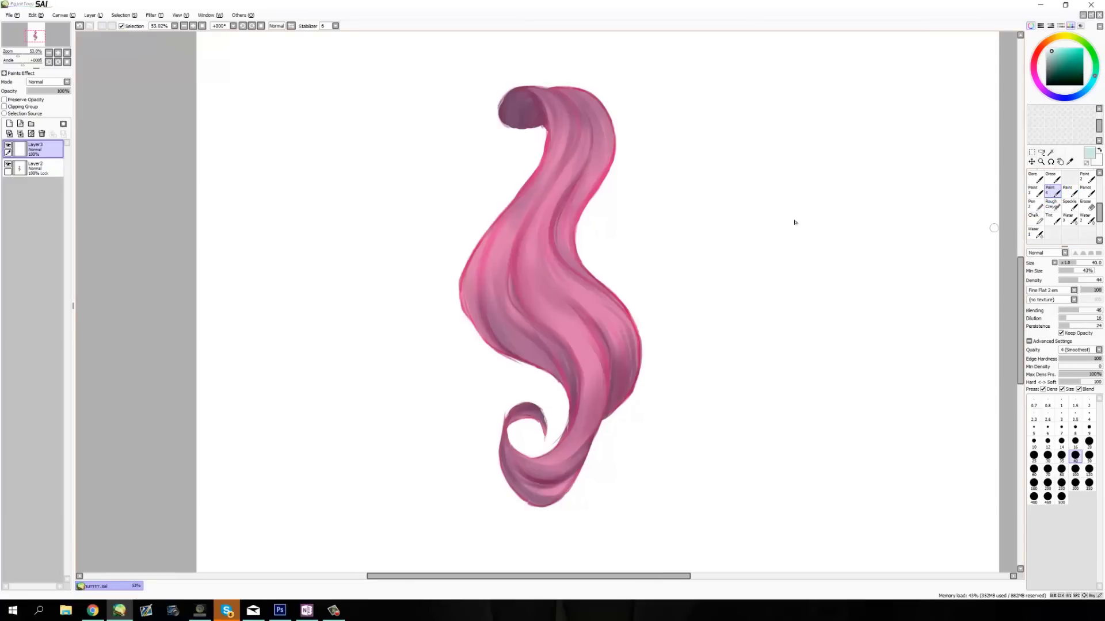
mouse_move(528, 258)
mouse_down()
mouse_move(593, 243)
mouse_move(561, 271)
mouse_up()
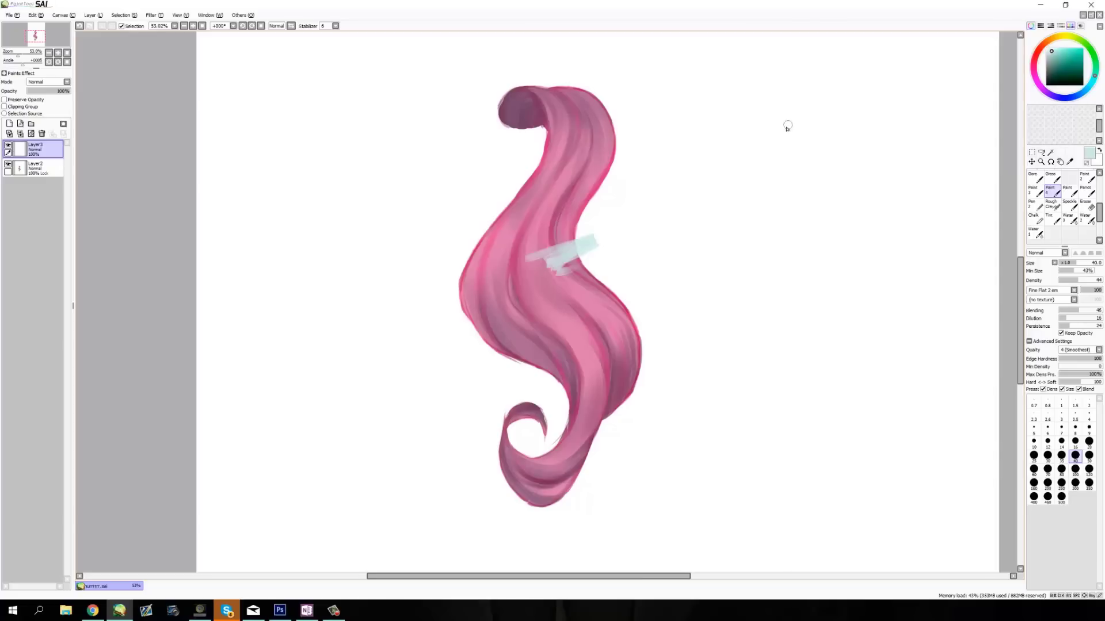
key(ctrl+z)
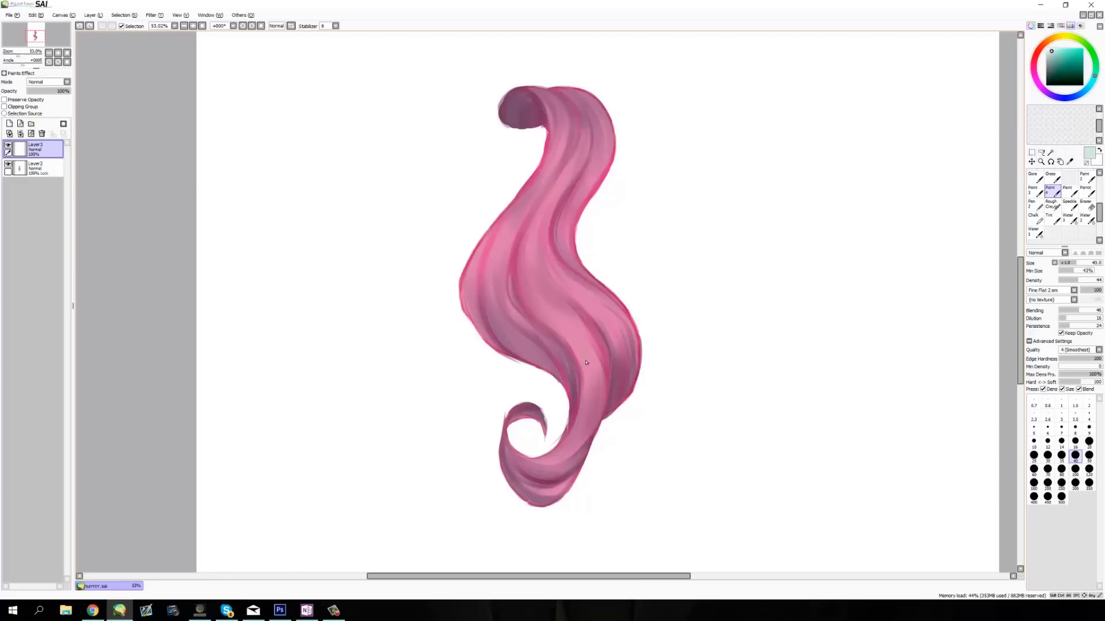
key(ctrl+z)
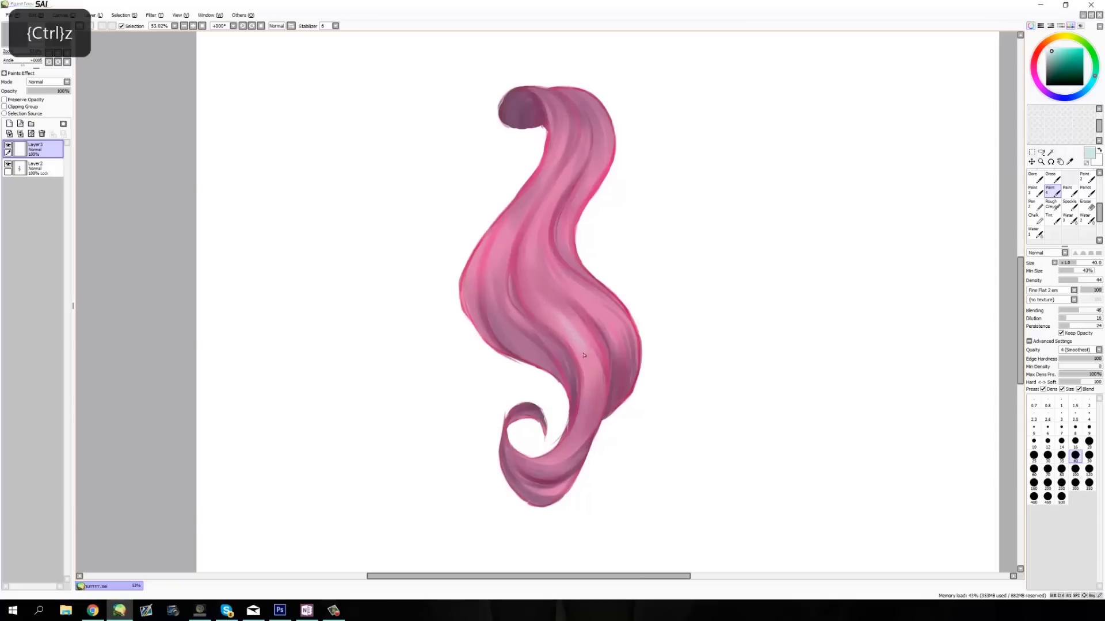
key(ctrl+z)
Step: Paint pale teal highlights across the lower central strand, right bulge and left bulge at size 40, undoing the last stroke
mouse_move(581, 348)
mouse_down()
mouse_move(562, 307)
mouse_move(601, 366)
mouse_move(599, 413)
mouse_move(588, 312)
mouse_move(609, 330)
mouse_move(590, 306)
mouse_move(626, 325)
mouse_move(606, 306)
mouse_up()
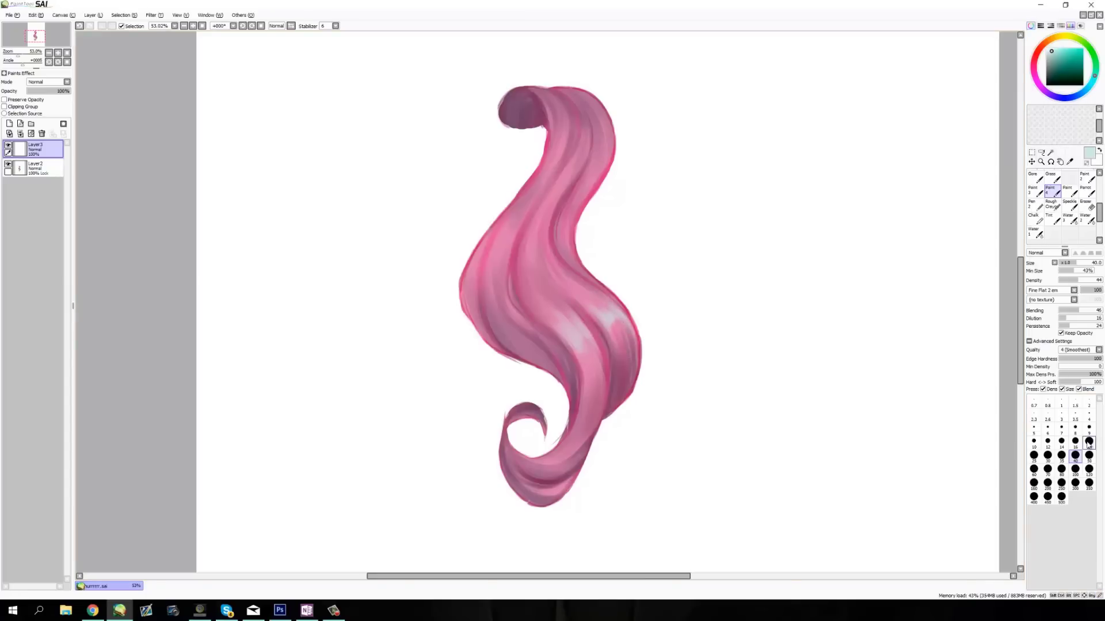
mouse_move(475, 266)
mouse_down()
mouse_move(469, 293)
mouse_move(466, 258)
mouse_move(485, 295)
mouse_move(500, 279)
mouse_up()
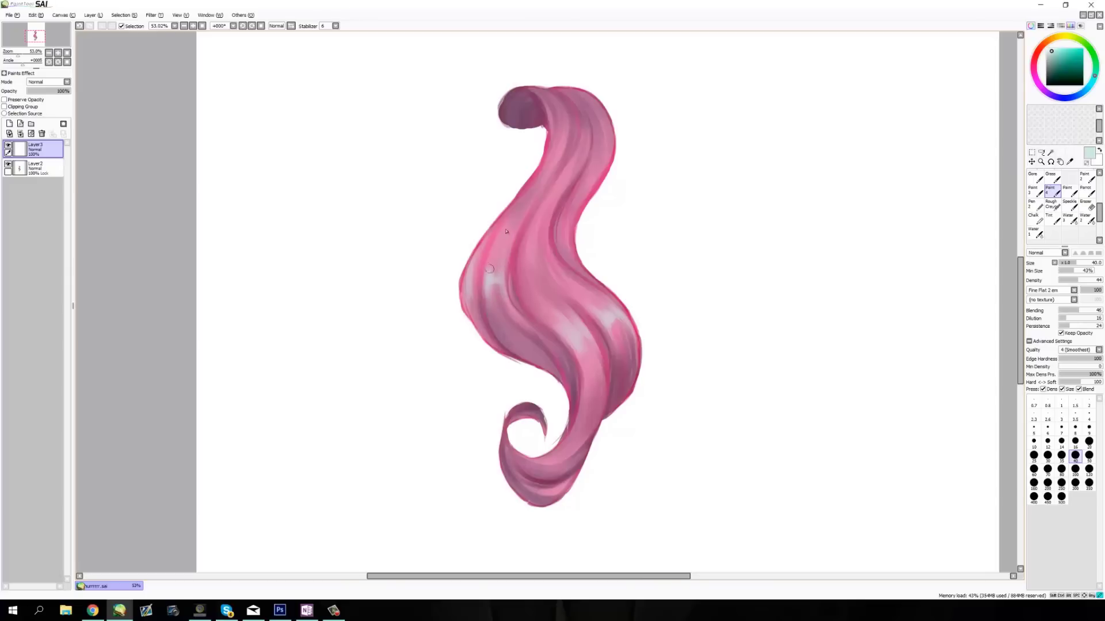
drag(490, 258, 485, 308)
key(ctrl+z)
Step: Rework the left bulge's highlight with pale teal strokes at size 50, undoing stray strokes, and set the size to 16
click(1088, 430)
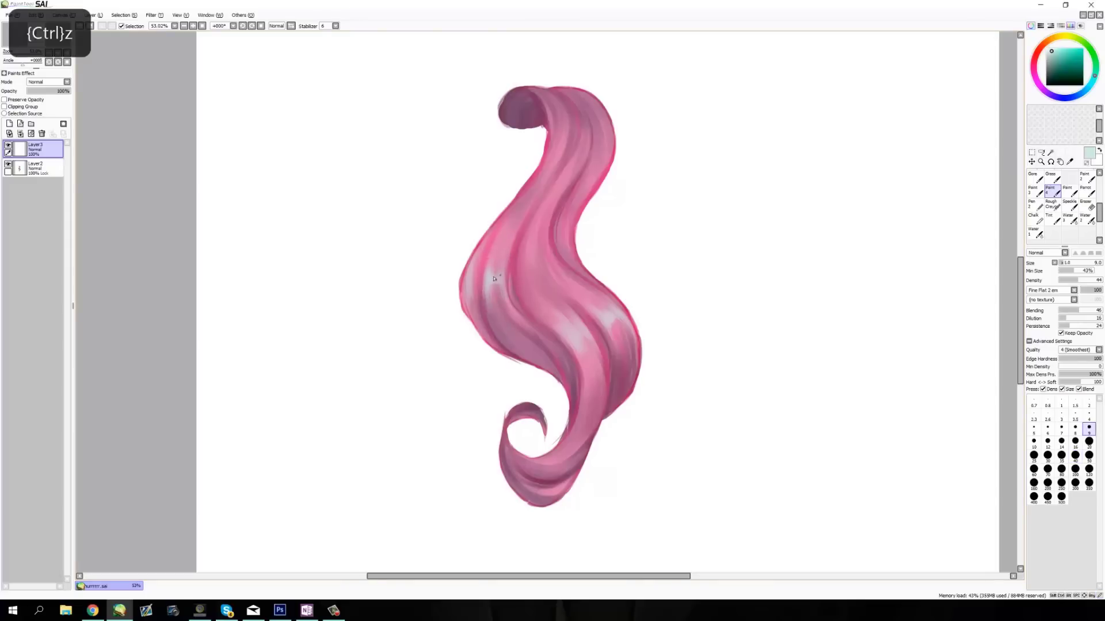
key(ctrl+z)
key(bracketright)
key(bracketright)
key(bracketright)
key(bracketright)
key(bracketright)
key(bracketright)
key(bracketright)
key(bracketright)
key(bracketright)
key(bracketright)
key(ctrl+z)
drag(496, 276, 498, 304)
key(ctrl+z)
key(ctrl+z)
key(ctrl+z)
key(ctrl+z)
mouse_move(493, 259)
mouse_down()
mouse_move(497, 305)
mouse_move(501, 291)
mouse_up()
drag(504, 266, 504, 297)
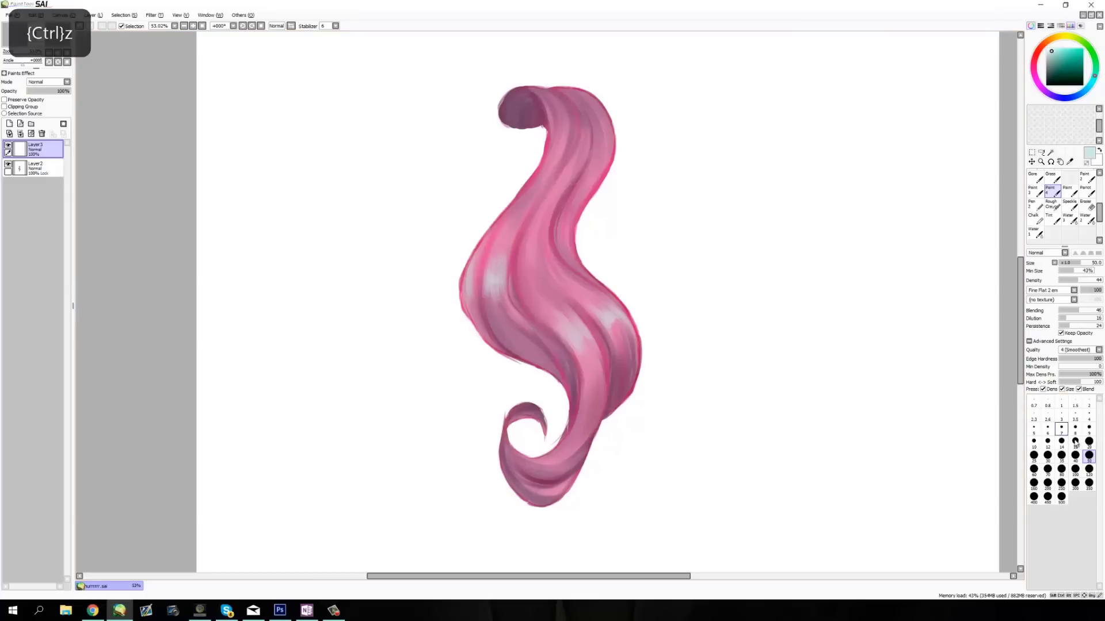
click(1076, 441)
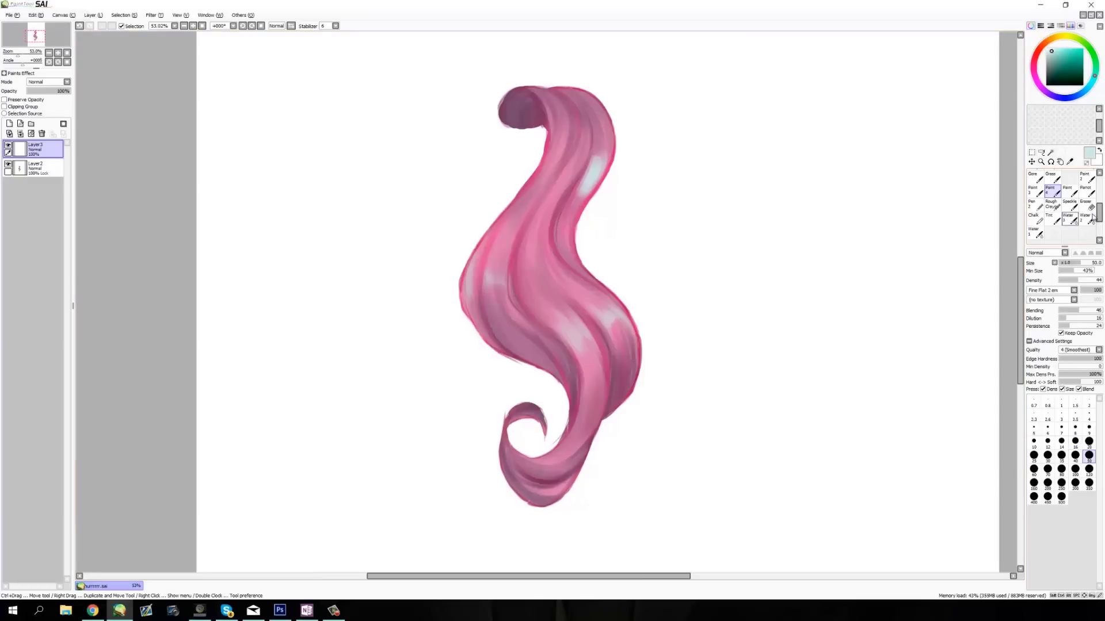
Step: Soften the highlight on the upper right strand with the Eraser at size 350
click(1086, 206)
click(1088, 452)
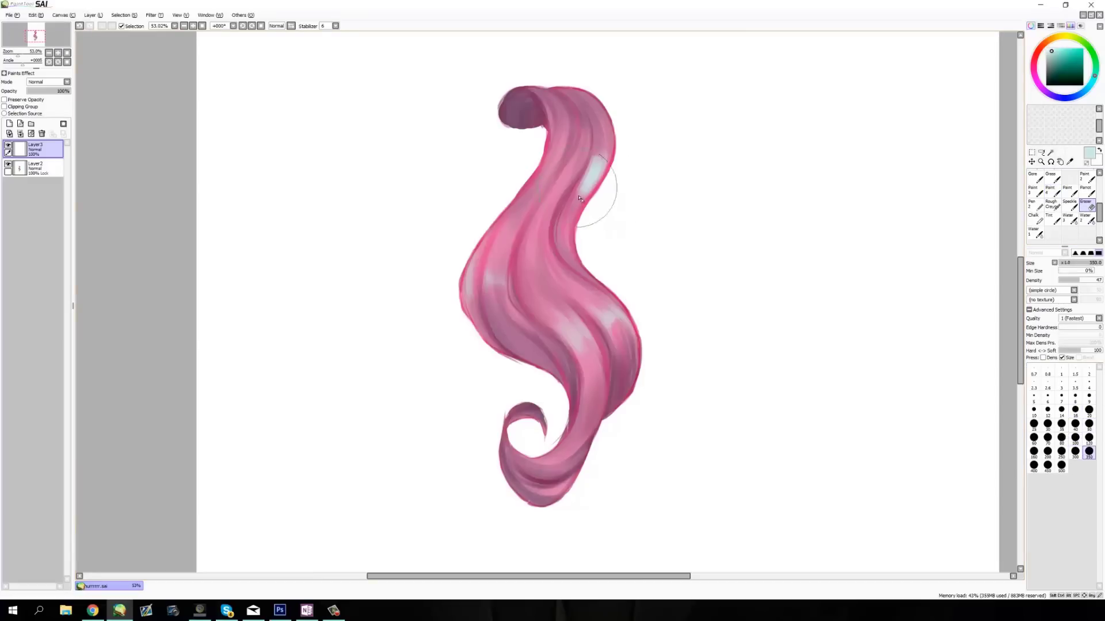
mouse_move(586, 200)
mouse_down()
mouse_move(609, 185)
mouse_move(611, 146)
mouse_up()
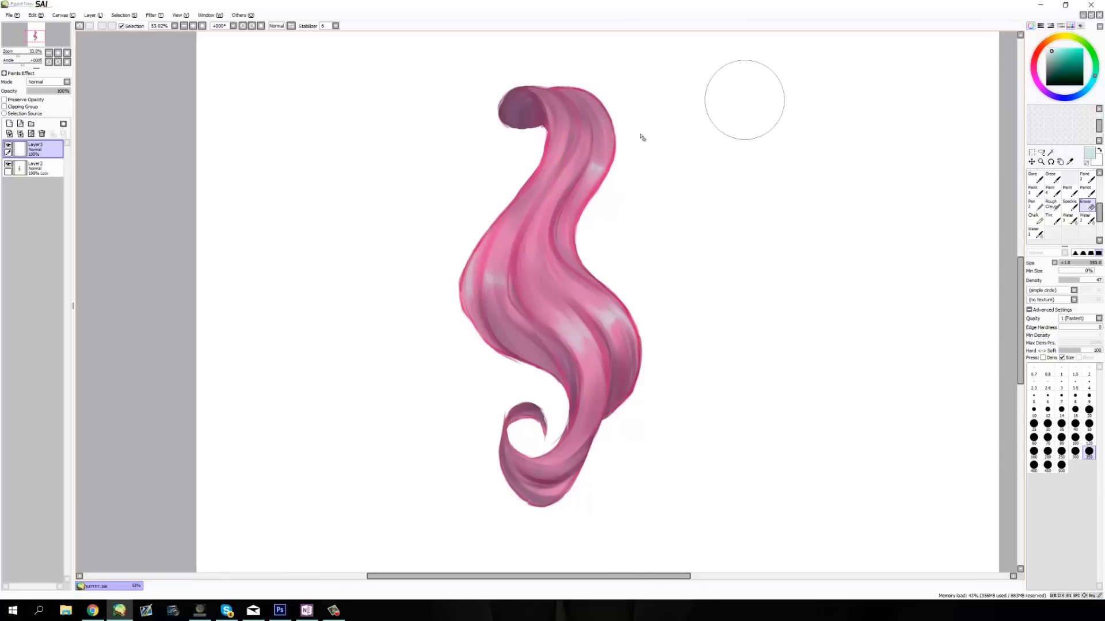
Step: Lower the Paint brush's maximum density pressure to 49% and test pale teal strokes on the upper central strands, undoing each
click(1058, 193)
drag(573, 156, 544, 221)
key(ctrl+z)
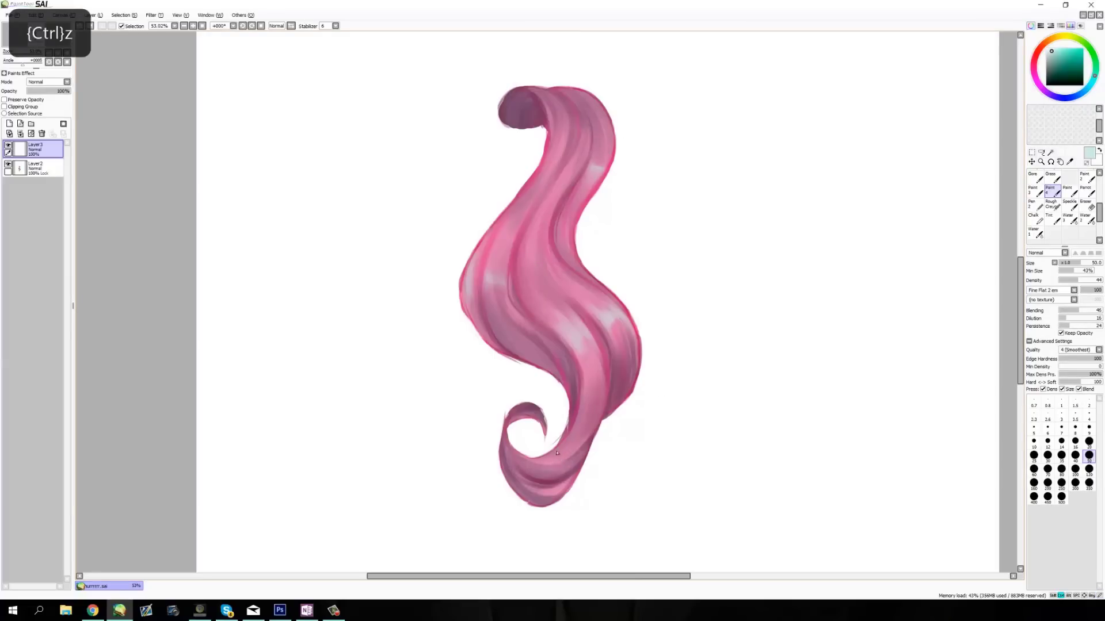
click(1080, 374)
click(1082, 441)
key(ctrl+z)
drag(530, 224, 535, 310)
key(ctrl+z)
Step: Paint thin pale teal strand lines down the middle of the lock at size 9, undoing the stray strokes
click(1088, 427)
drag(558, 178, 535, 205)
key(ctrl+z)
drag(581, 143, 532, 219)
key(ctrl+z)
key(ctrl+z)
mouse_move(576, 154)
mouse_down()
mouse_move(538, 208)
mouse_move(520, 295)
mouse_up()
key(ctrl+z)
mouse_move(545, 198)
mouse_down()
mouse_move(519, 264)
mouse_move(522, 244)
mouse_move(517, 286)
mouse_up()
key(ctrl+z)
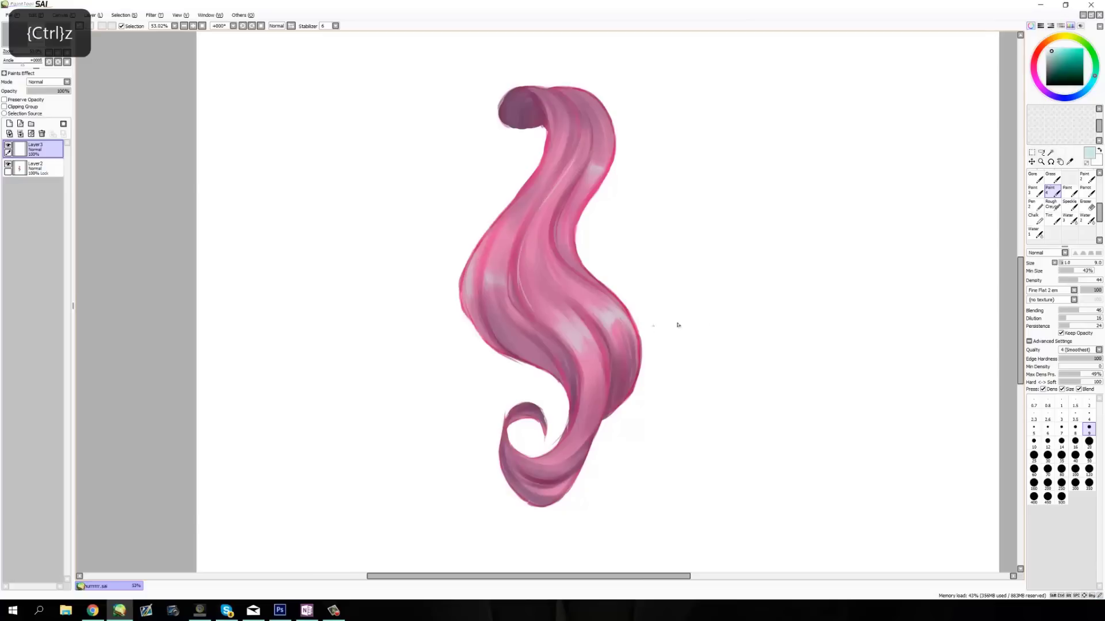
Step: Set the brush density to 27 and try thin pale teal lines on the upper strand and right bulge's crease, undoing the rejected strokes
key(ctrl+z)
drag(1075, 281, 1069, 281)
key(ctrl+z)
drag(590, 147, 574, 183)
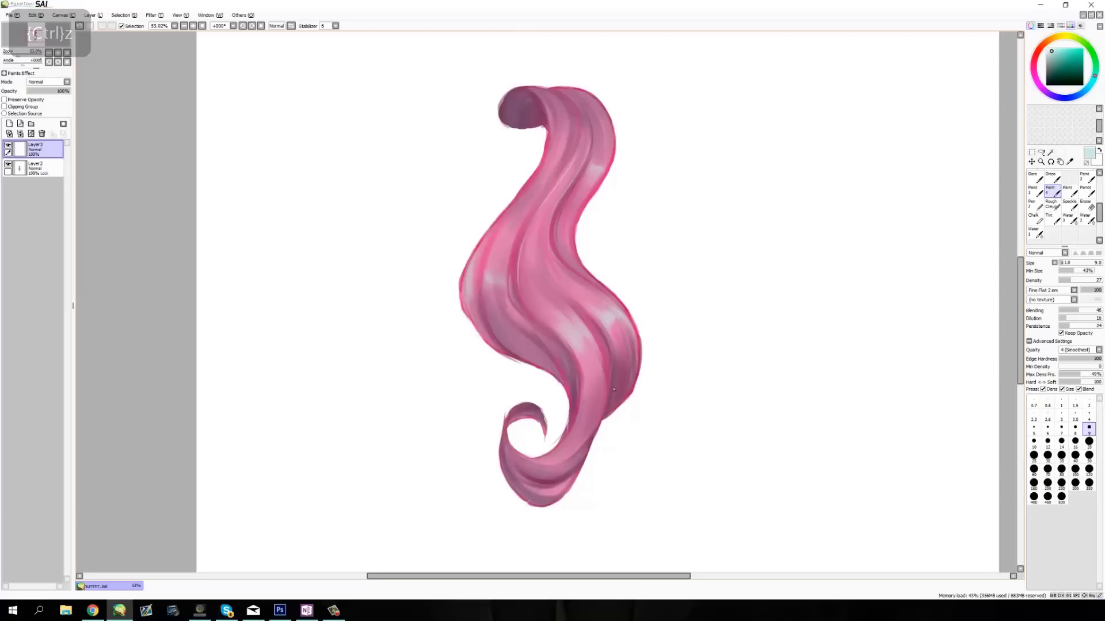
key(ctrl+z)
drag(613, 381, 608, 336)
key(ctrl+z)
mouse_move(611, 387)
mouse_down()
mouse_move(606, 412)
mouse_move(586, 282)
mouse_up()
key(ctrl+z)
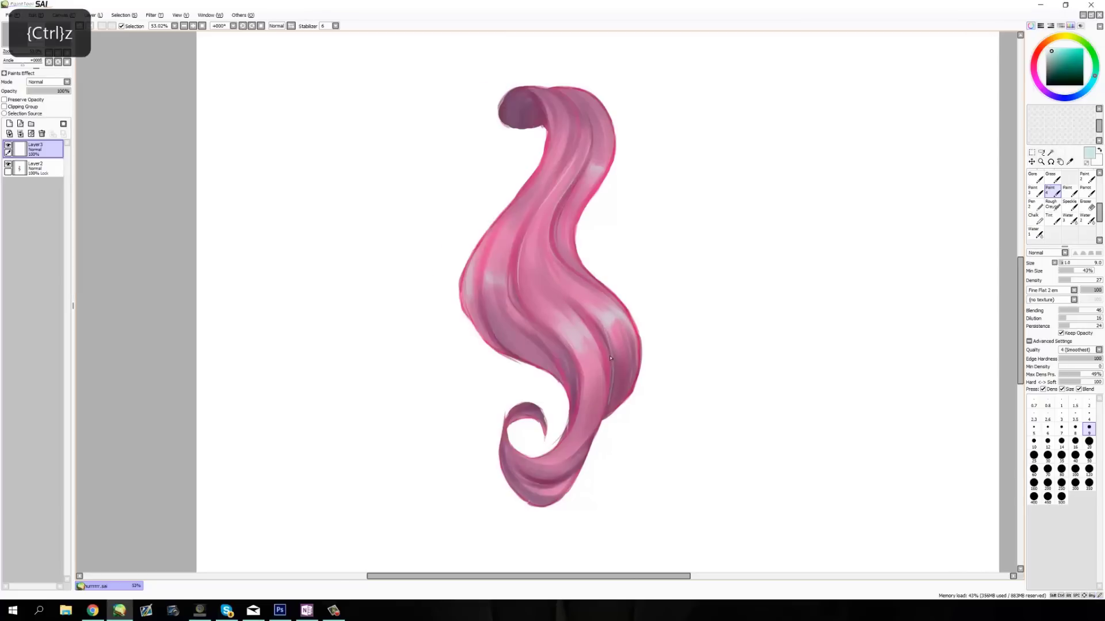
Step: Rework the thin pale teal line along the right bulge's inner crease, undoing strokes until it follows the strand
key(ctrl+z)
key(ctrl+z)
key(ctrl+z)
key(ctrl+z)
drag(610, 349, 602, 333)
key(ctrl+z)
key(ctrl+z)
key(ctrl+z)
key(ctrl+z)
key(ctrl+z)
key(ctrl+z)
key(ctrl+z)
key(ctrl+z)
key(ctrl+z)
key(ctrl+z)
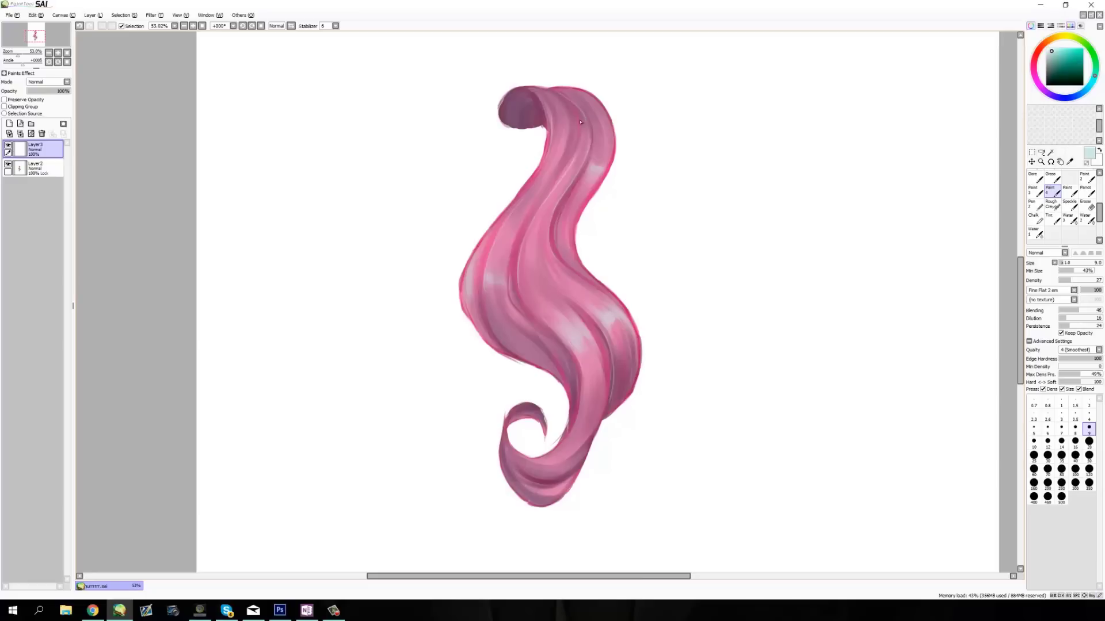
key(ctrl+z)
Step: Paint pale teal highlights on the top strands at size 20, undo the stray stroke, and lower the Eraser density to 25
click(1089, 441)
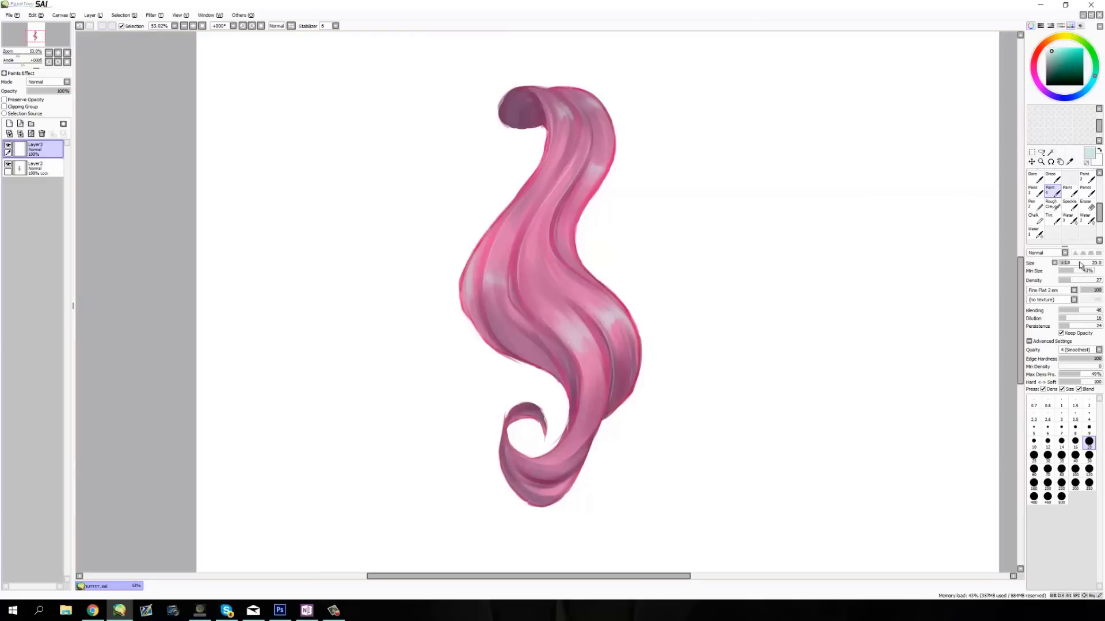
click(1087, 206)
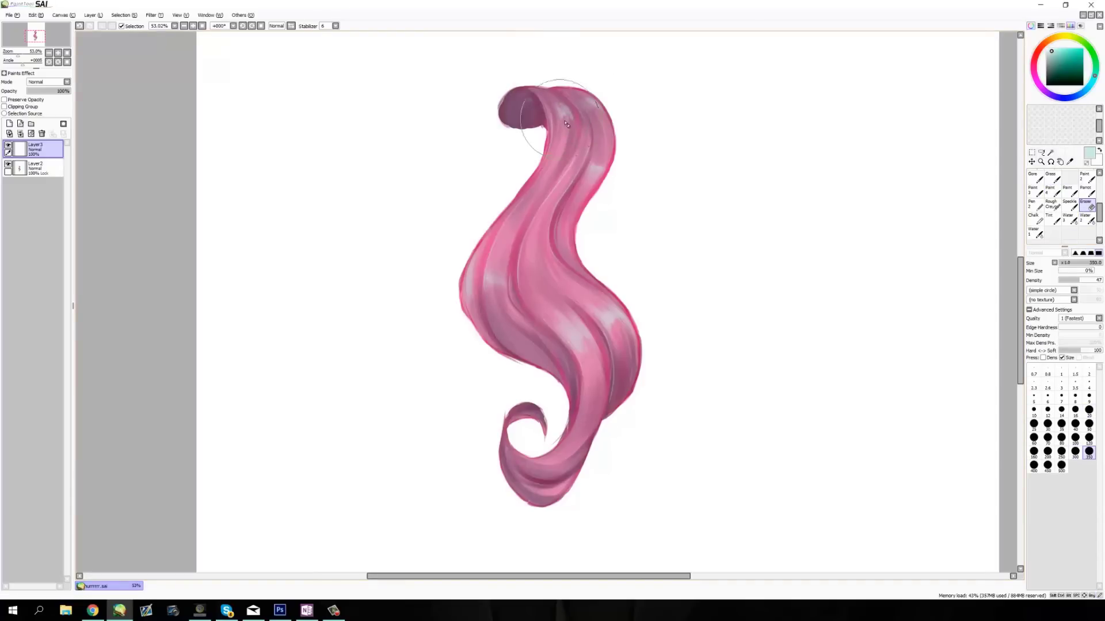
key(ctrl+z)
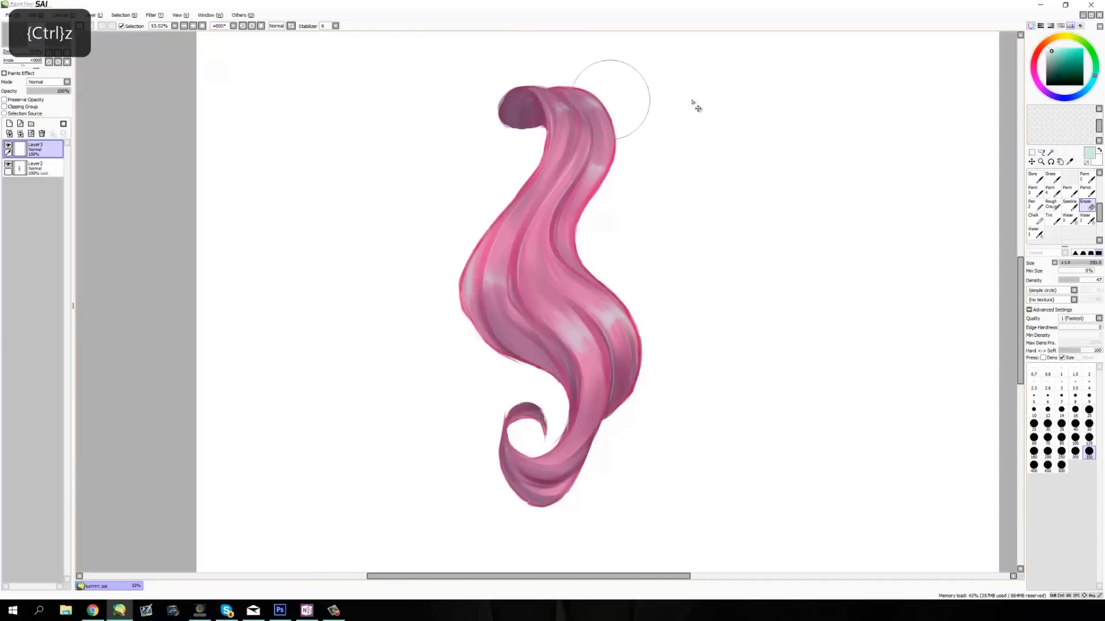
drag(1091, 283, 1070, 282)
Step: Strengthen the two top strands' highlights with pale teal at size 50 and soften them with the Eraser
click(1051, 192)
click(1089, 456)
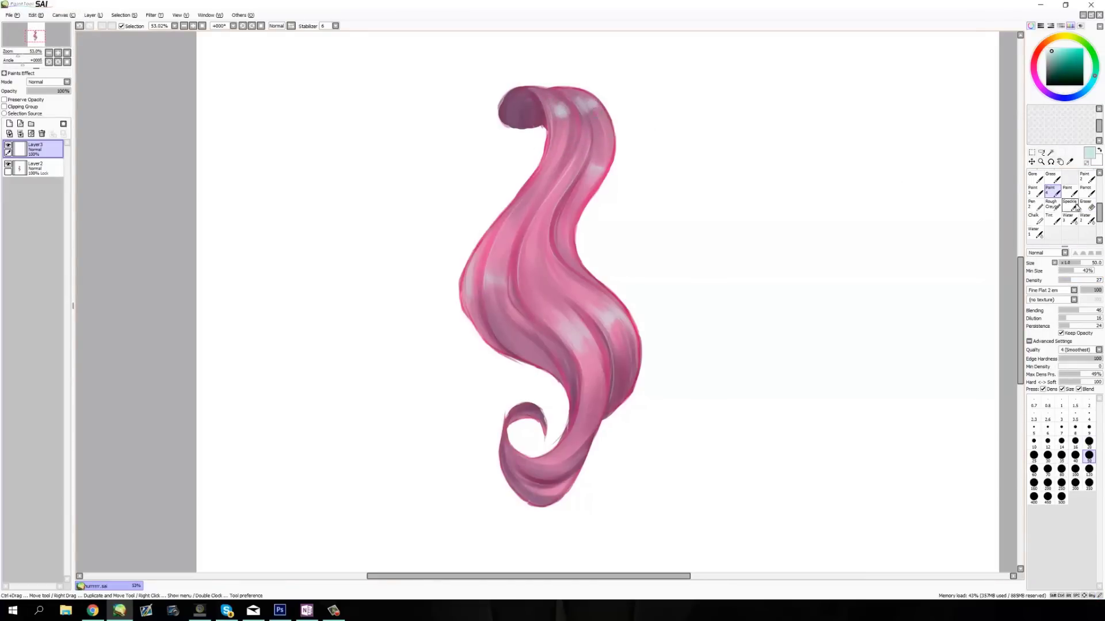
key(e)
mouse_move(564, 127)
mouse_down()
mouse_move(554, 90)
mouse_move(604, 107)
mouse_up()
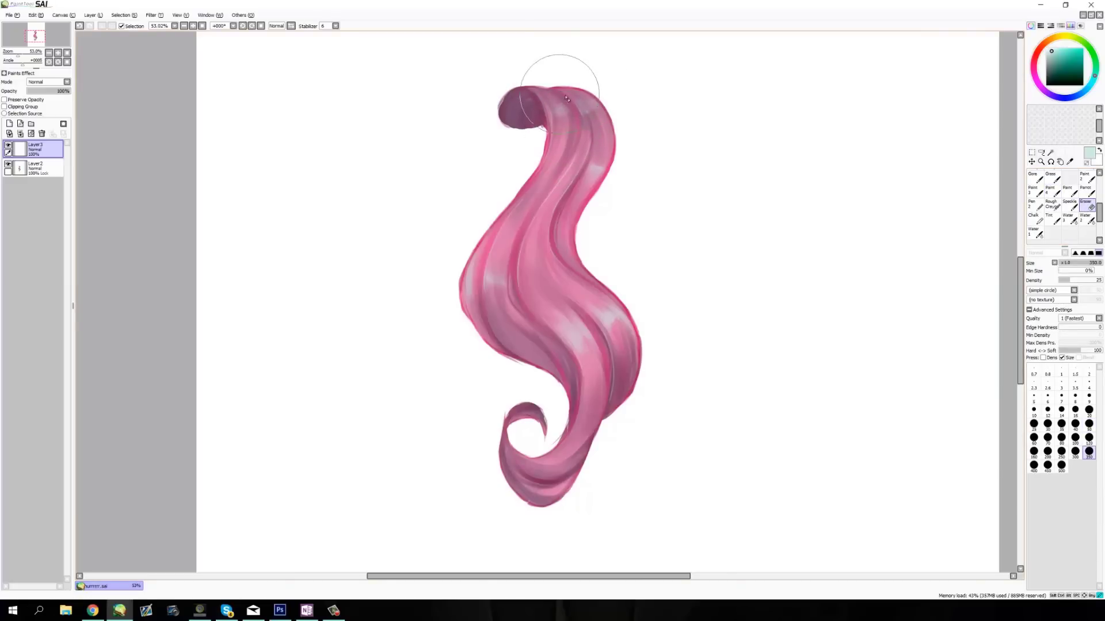
Step: Broaden the top highlights with pale teal at size 120 and blend them with the Eraser at density 4, using sizes 50 and 120
click(1051, 190)
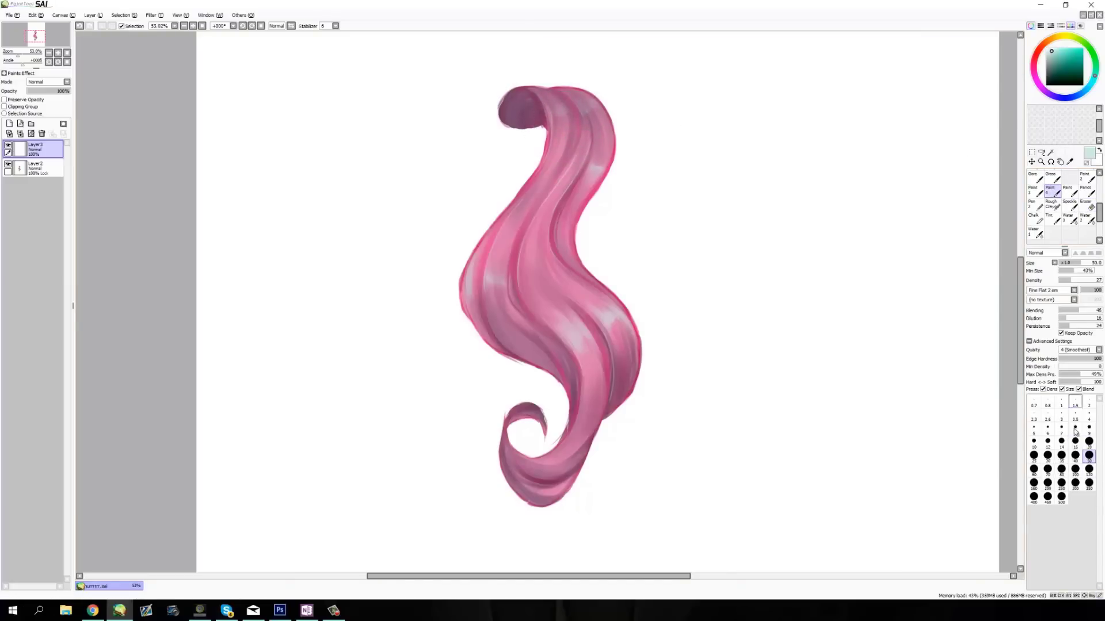
click(1088, 468)
mouse_move(565, 137)
mouse_down()
mouse_move(593, 91)
mouse_move(599, 115)
mouse_up()
click(1087, 208)
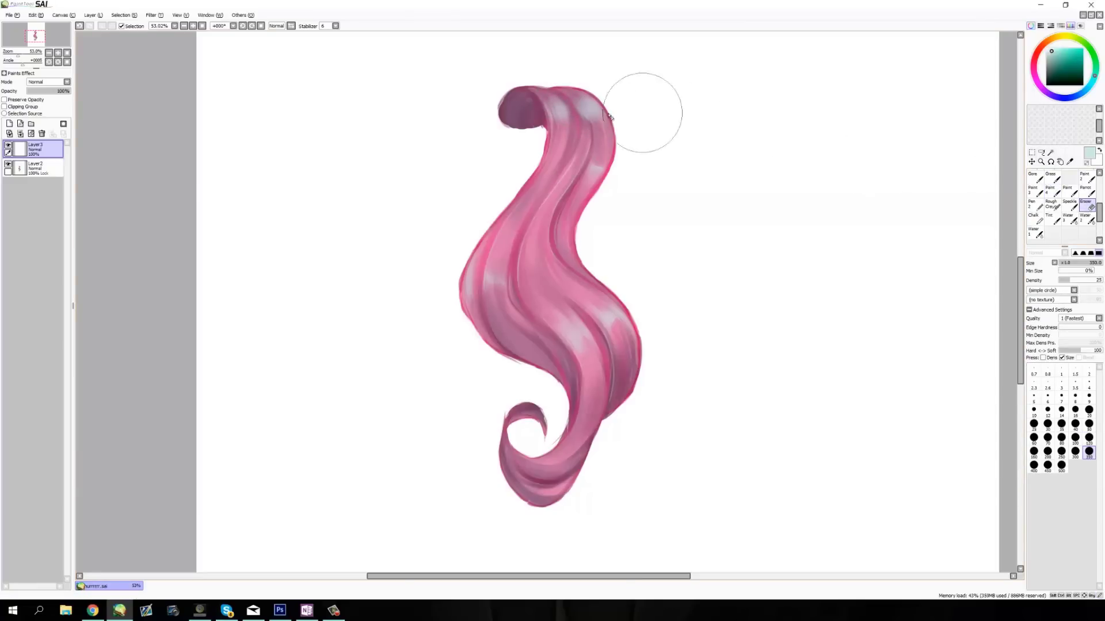
click(1062, 277)
key(ctrl+z)
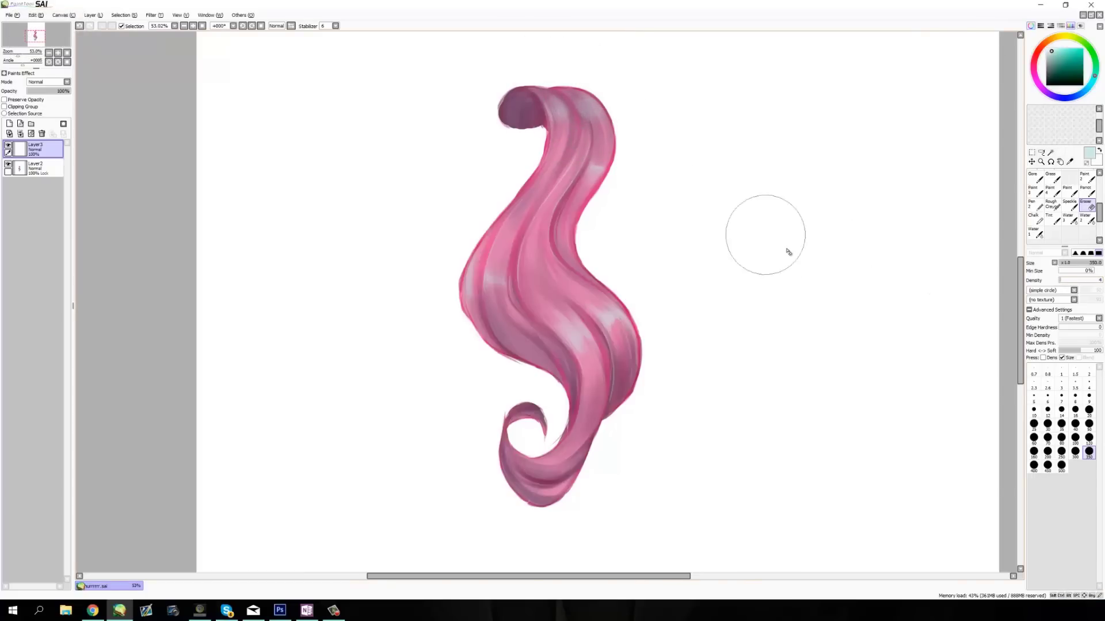
click(1087, 423)
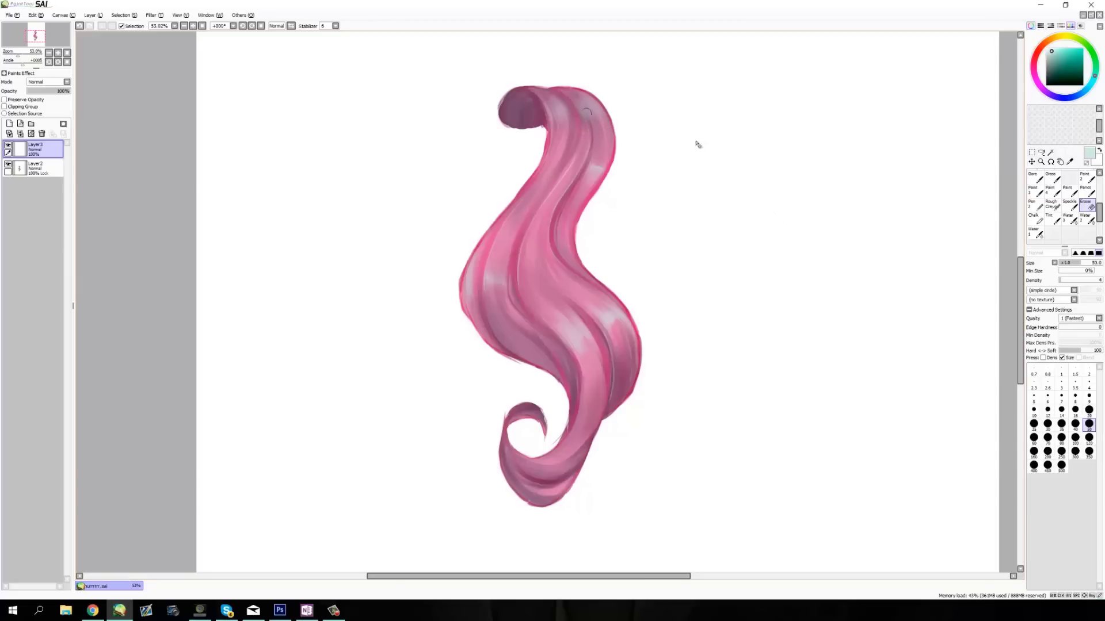
click(1089, 437)
Step: Add fine pale teal strokes to the top right highlight at size 8, undoing stray ones, and set the brush size to 16
click(1051, 192)
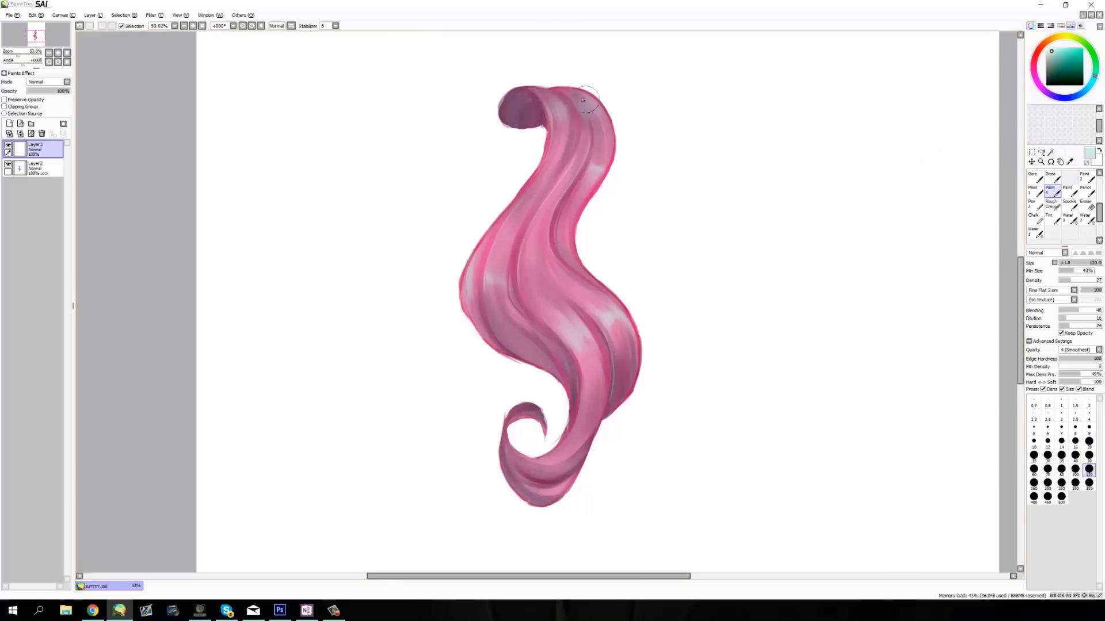
key(ctrl+z)
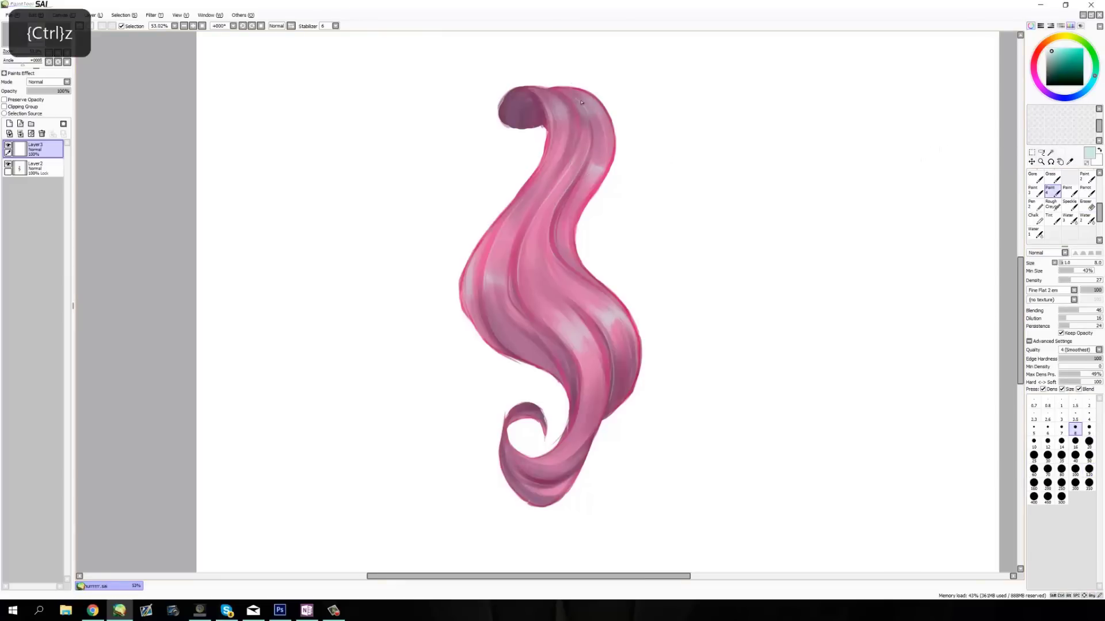
key(ctrl+z)
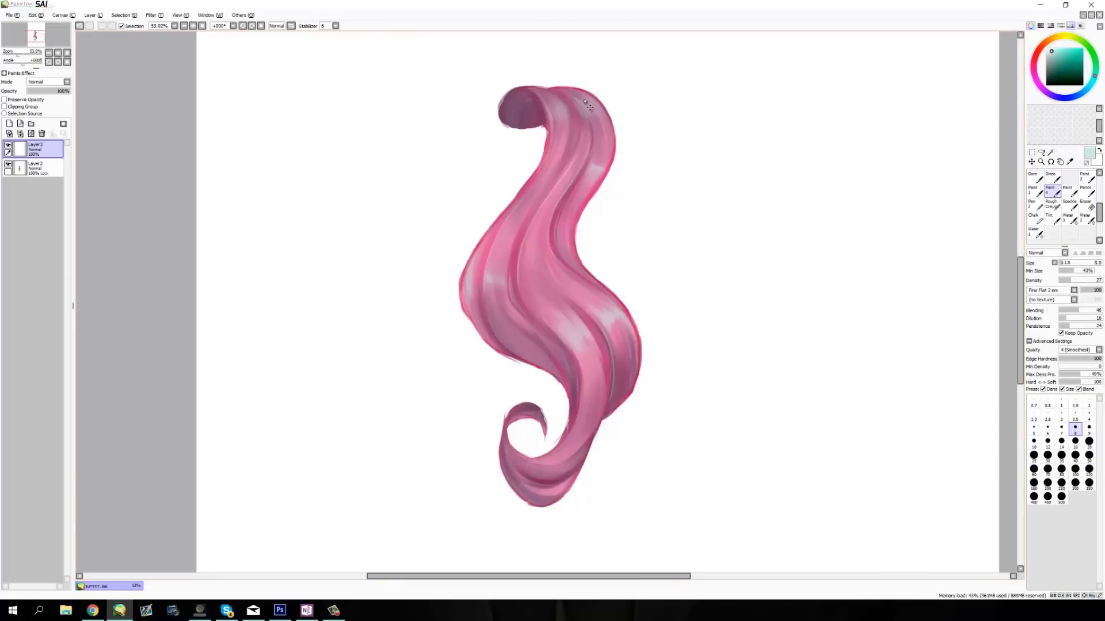
key(ctrl+z)
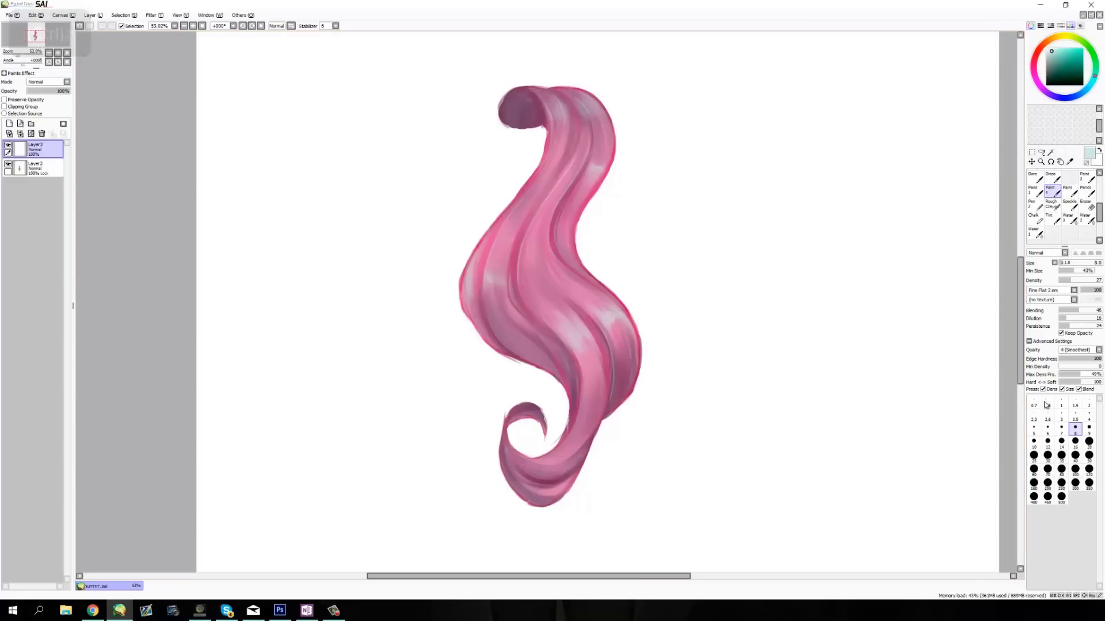
click(1075, 441)
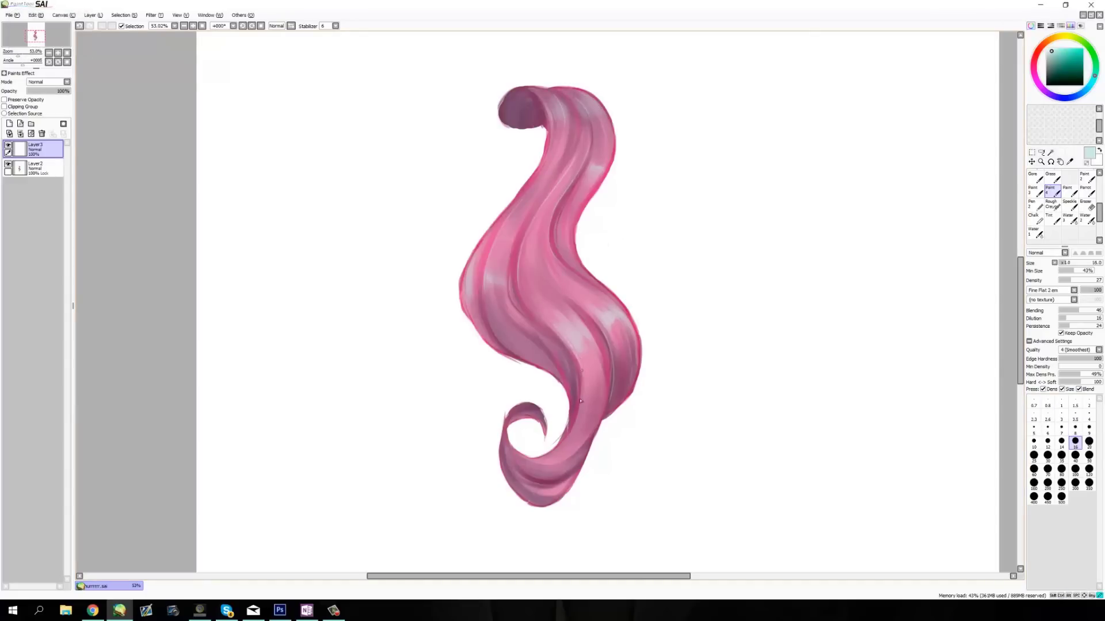
Step: Pick a saturated teal, set the upper layer's blend mode to Overlay, and tint the highlights at size 120
click(1066, 55)
click(1089, 455)
click(67, 82)
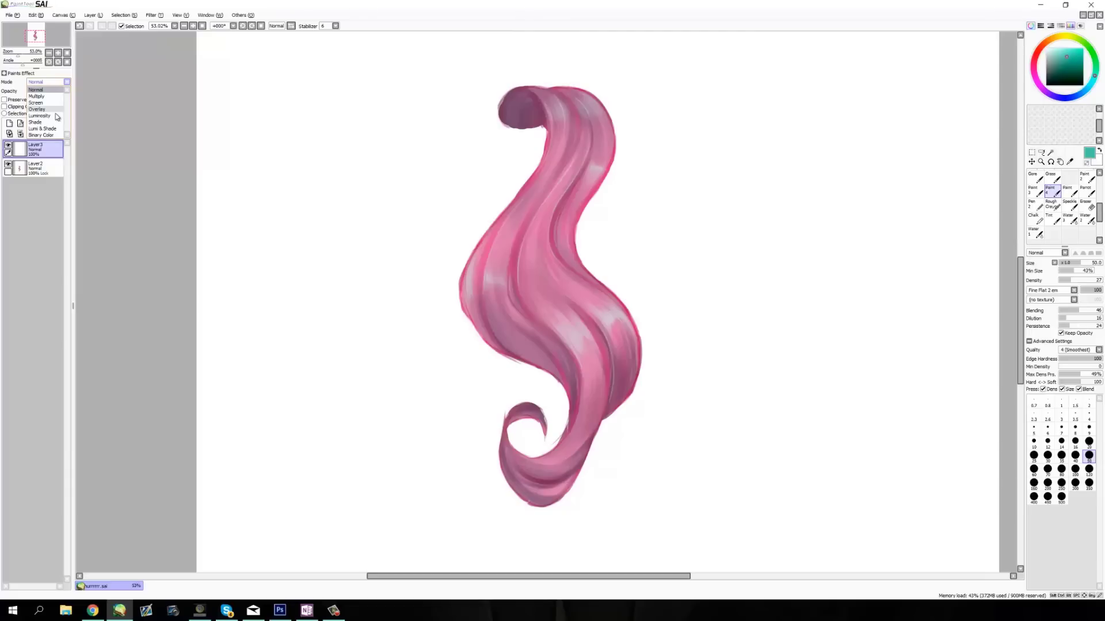
click(56, 109)
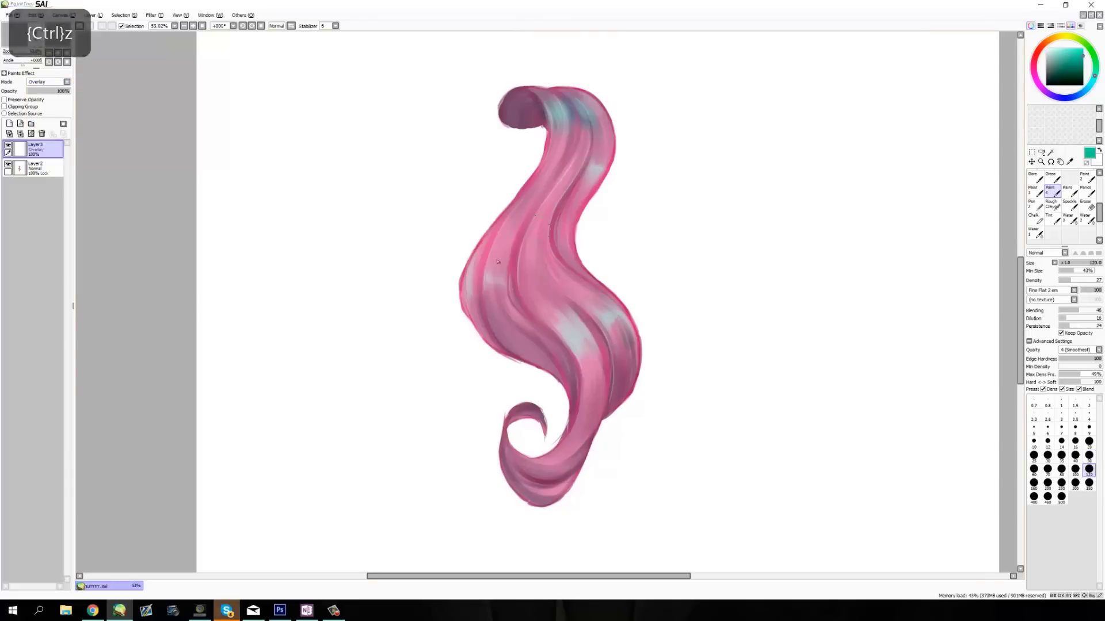
key(bracketright)
key(bracketright)
key(bracketright)
key(bracketright)
key(bracketright)
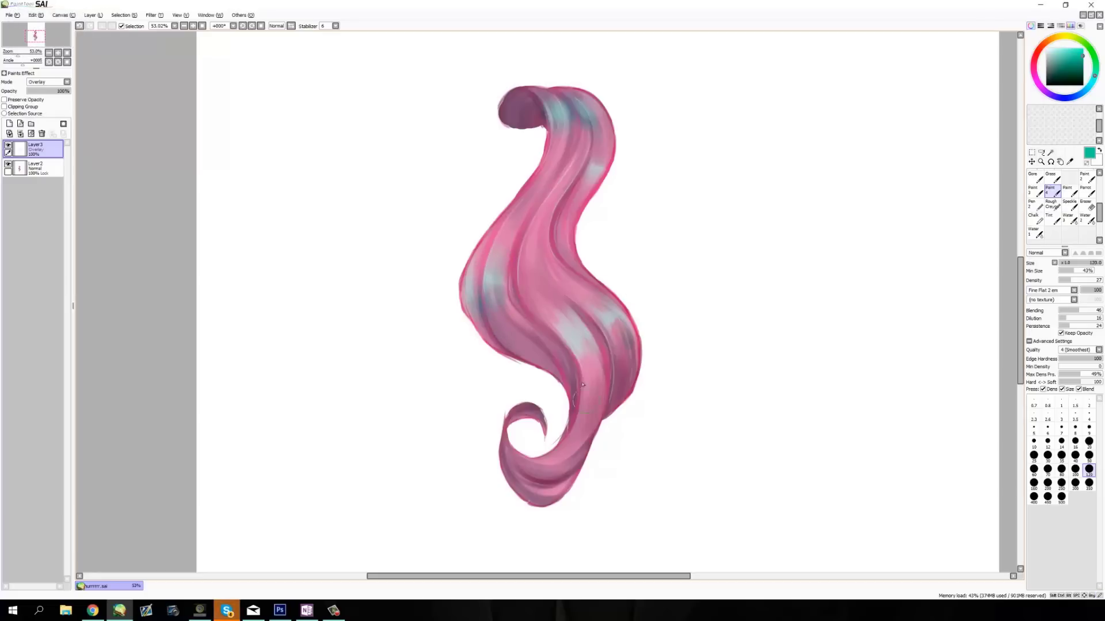
drag(551, 324, 566, 358)
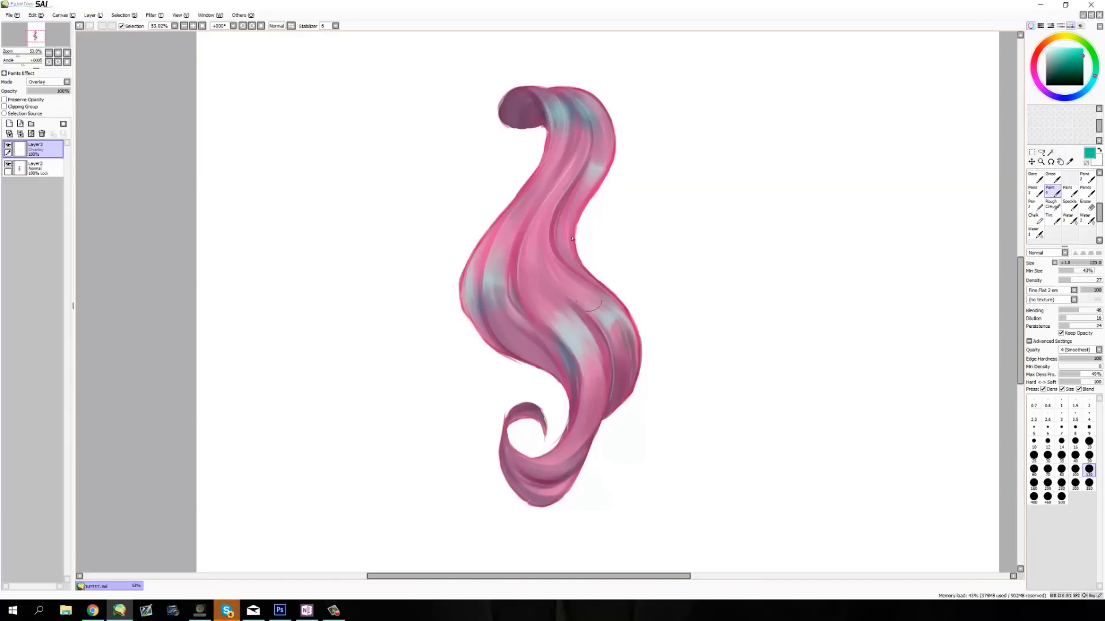
Step: Reduce the Overlay layer's opacity to 46%, clip it to the hair layer and merge it down, undoing the stray stroke
click(40, 91)
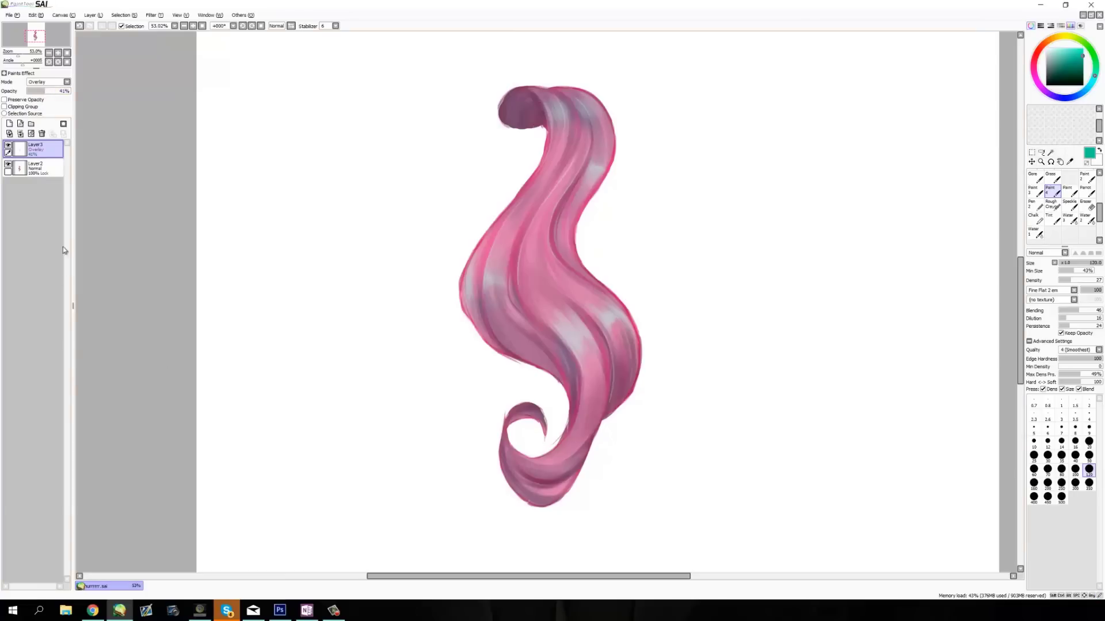
click(21, 134)
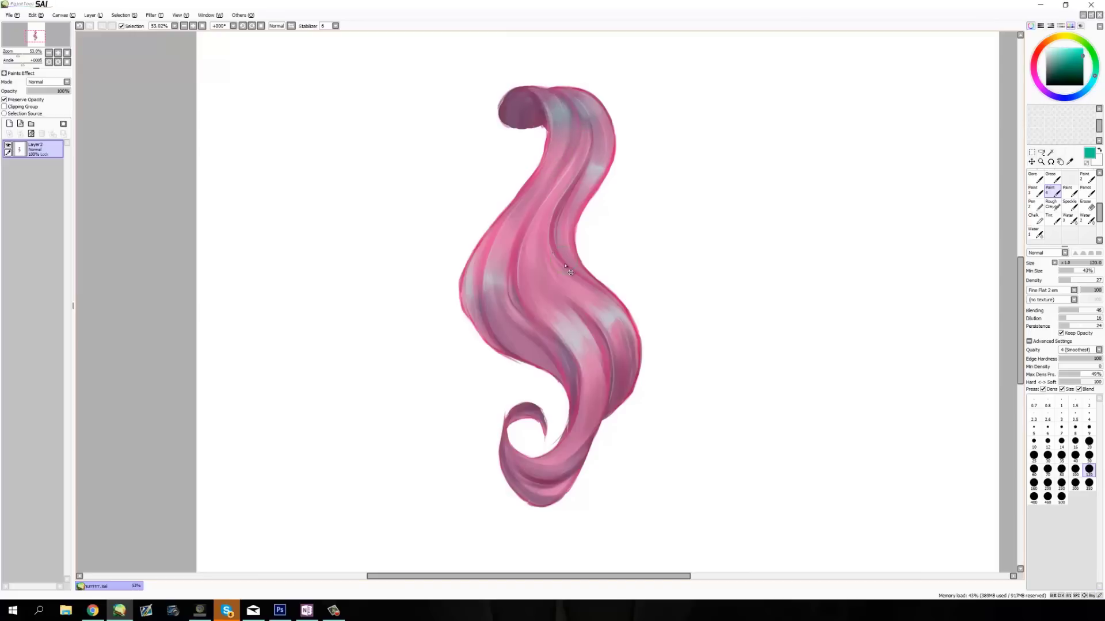
key(ctrl+z)
Step: Add a new layer in Luminosity mode and test saturated teal on the lower central highlight at sizes 20 and 40, undoing the stroke
click(9, 123)
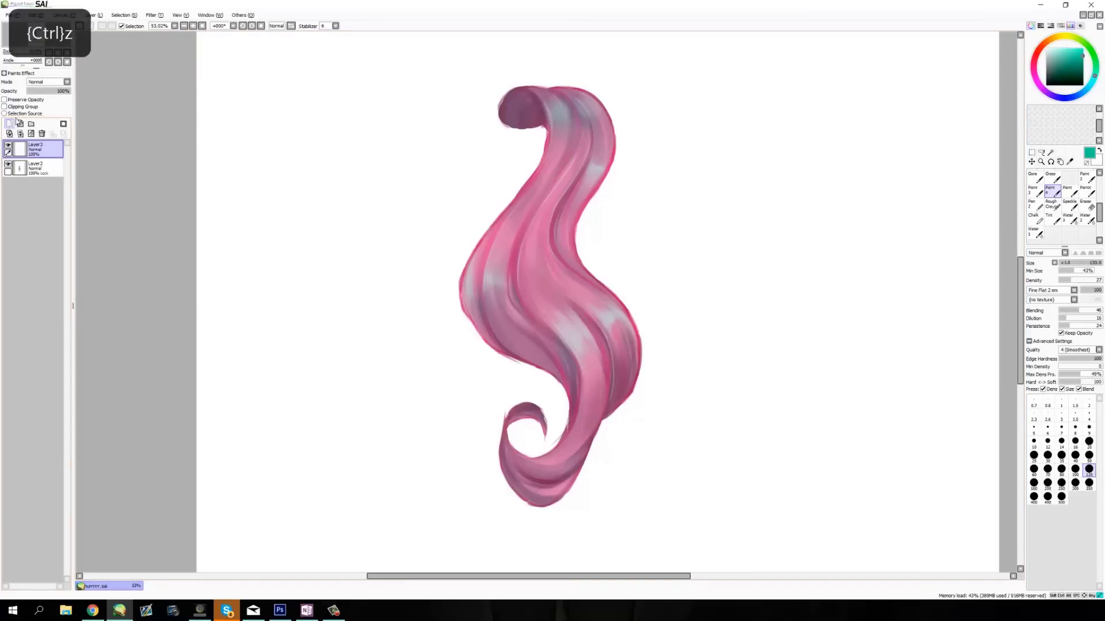
click(49, 82)
click(45, 115)
click(1088, 442)
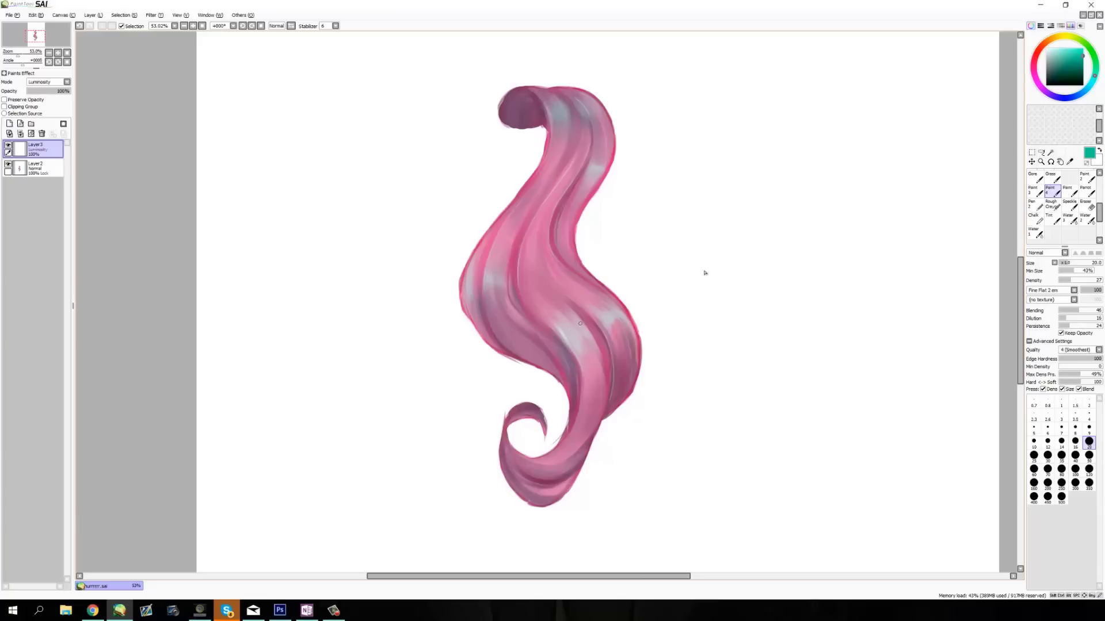
click(1074, 455)
key(ctrl+z)
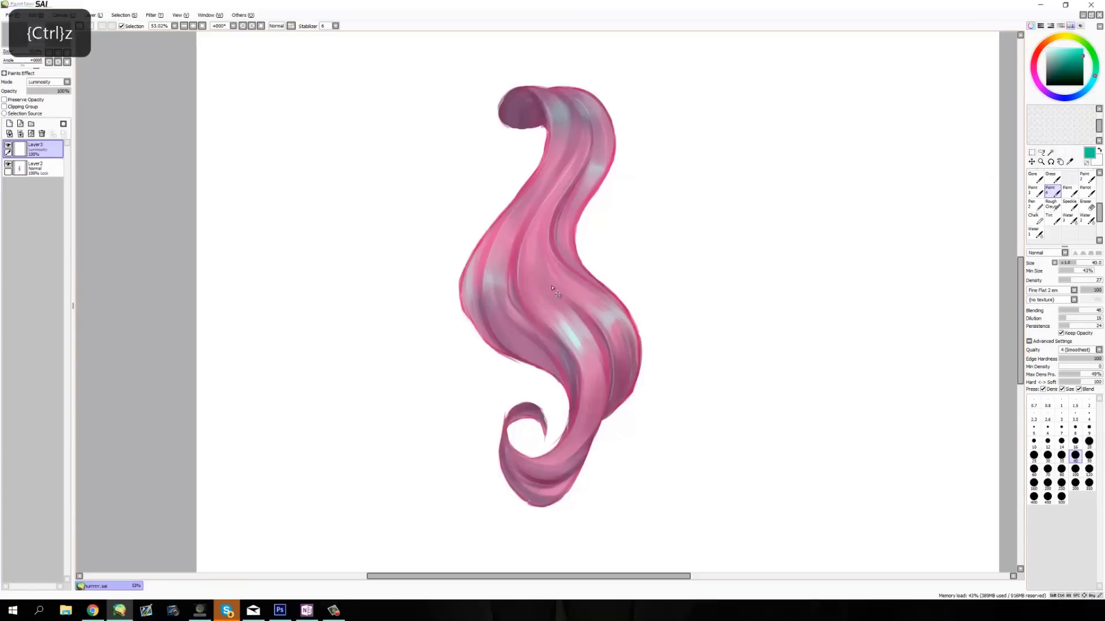
Step: Brighten the lower central highlight with a muted teal at size 120 and soften it with the Eraser at density 22
click(1055, 55)
click(1089, 469)
drag(555, 321, 588, 354)
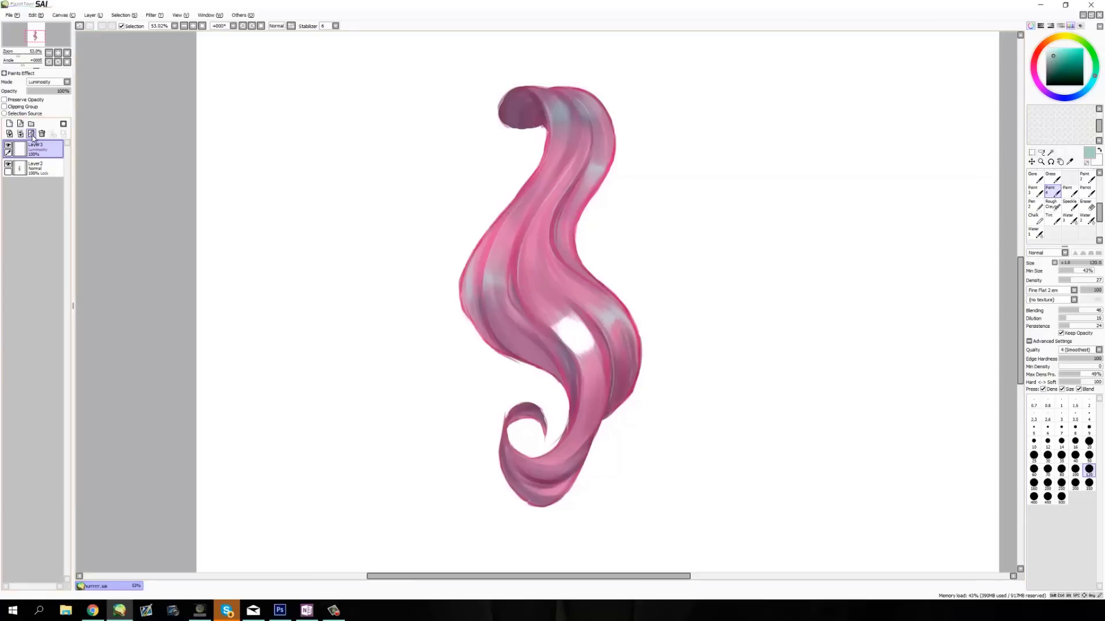
key(e)
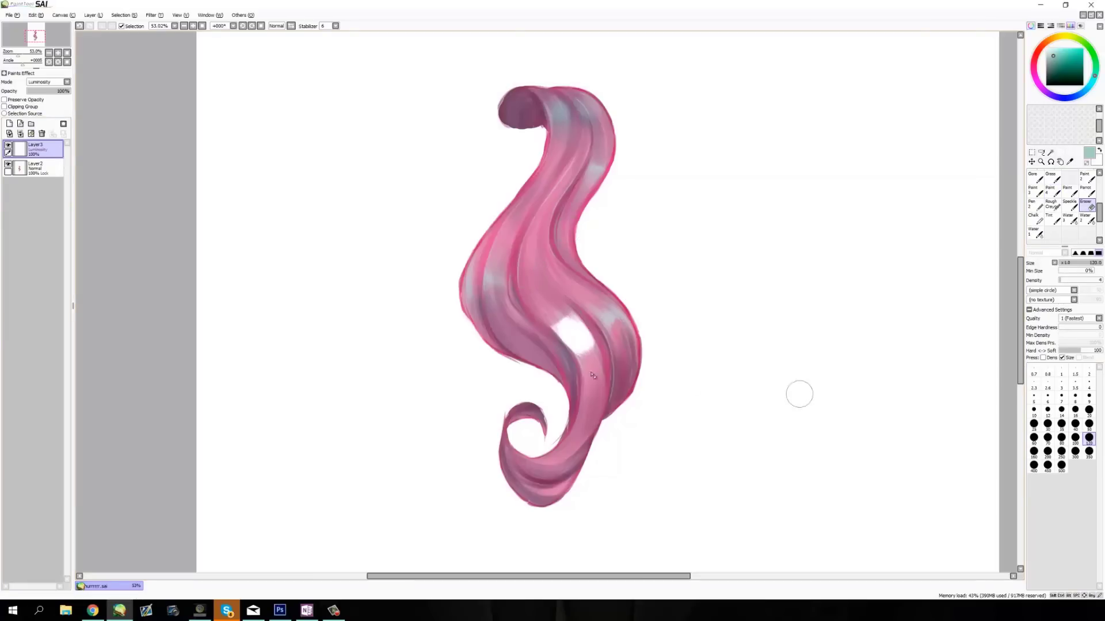
mouse_move(580, 355)
mouse_down()
mouse_move(571, 337)
mouse_move(588, 351)
mouse_up()
click(1081, 280)
key(ctrl+z)
drag(1075, 284, 1068, 281)
drag(561, 316, 596, 361)
Step: Brighten the right bulge's highlight with the muted teal, soften it with the Eraser, and toggle the Luminosity layer's visibility to compare
click(1051, 191)
drag(594, 315, 617, 331)
click(1087, 206)
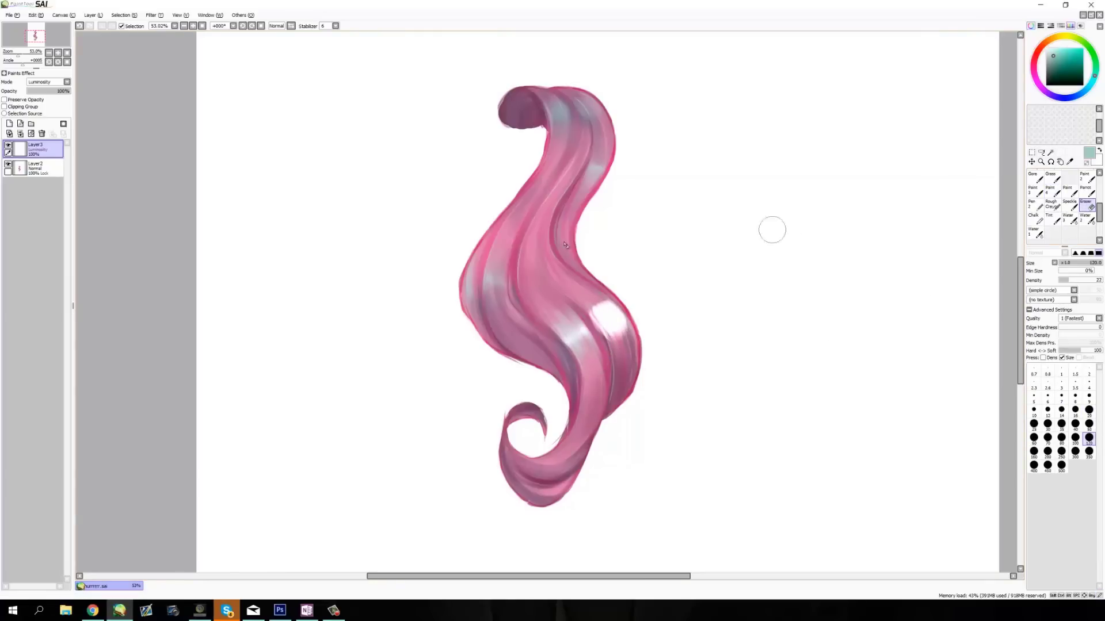
mouse_move(616, 318)
mouse_down()
mouse_move(628, 339)
mouse_move(603, 305)
mouse_move(607, 315)
mouse_move(622, 309)
mouse_move(584, 320)
mouse_up()
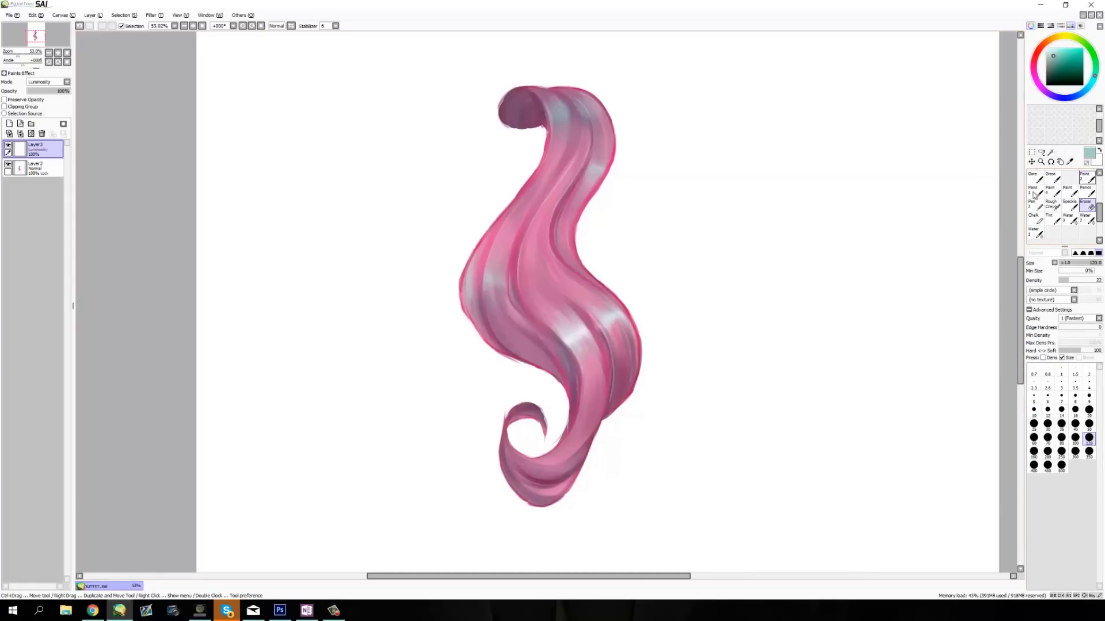
click(8, 146)
click(8, 146)
Step: Brighten the highlights on the top strands and left bulge with the muted teal at size 120 and soften them with the Eraser
click(1052, 191)
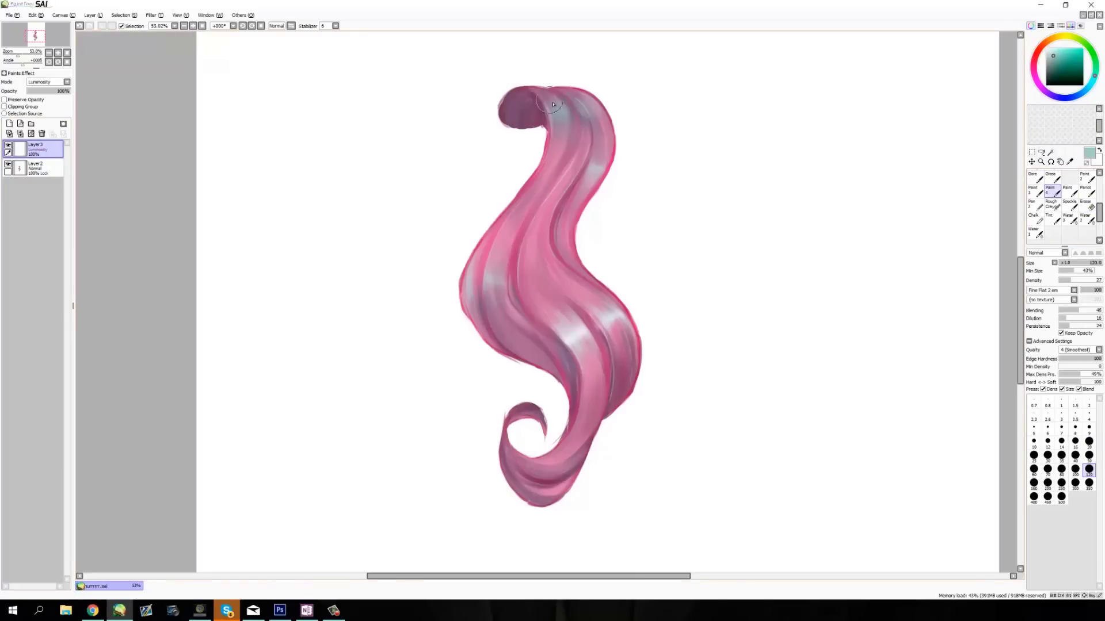
mouse_move(553, 104)
mouse_down()
mouse_move(561, 121)
mouse_move(563, 110)
mouse_up()
mouse_move(488, 264)
mouse_down()
mouse_move(495, 301)
mouse_move(492, 253)
mouse_up()
click(1086, 205)
mouse_move(570, 121)
mouse_down()
mouse_move(551, 94)
mouse_move(546, 101)
mouse_move(603, 104)
mouse_move(561, 115)
mouse_up()
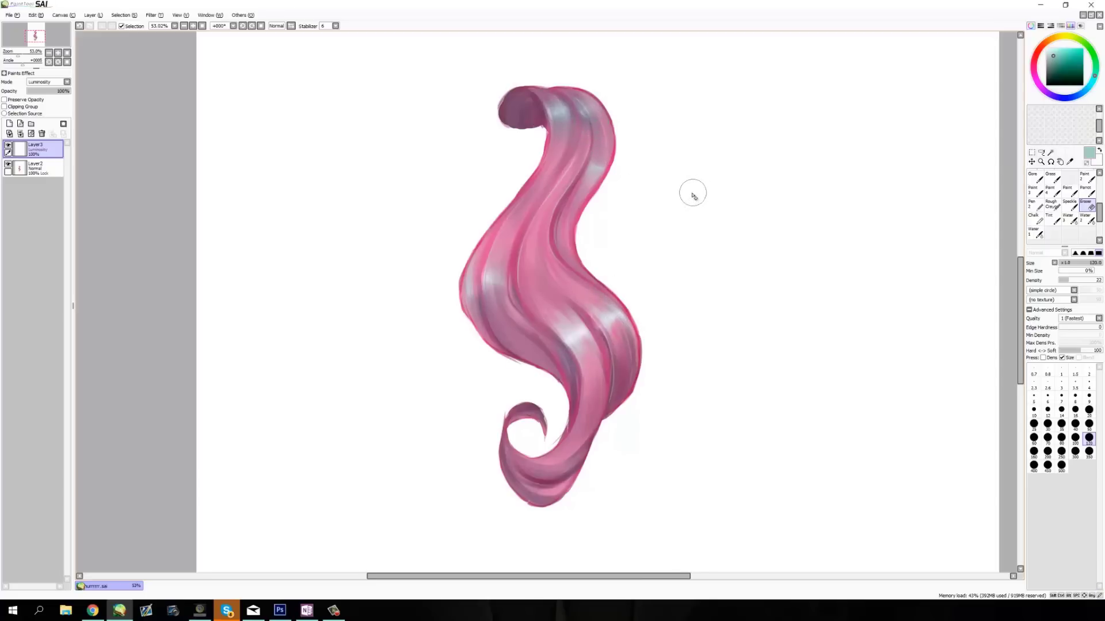
Step: Paint a thin bright muted teal strand line down the upper central strand at size 9
click(1050, 190)
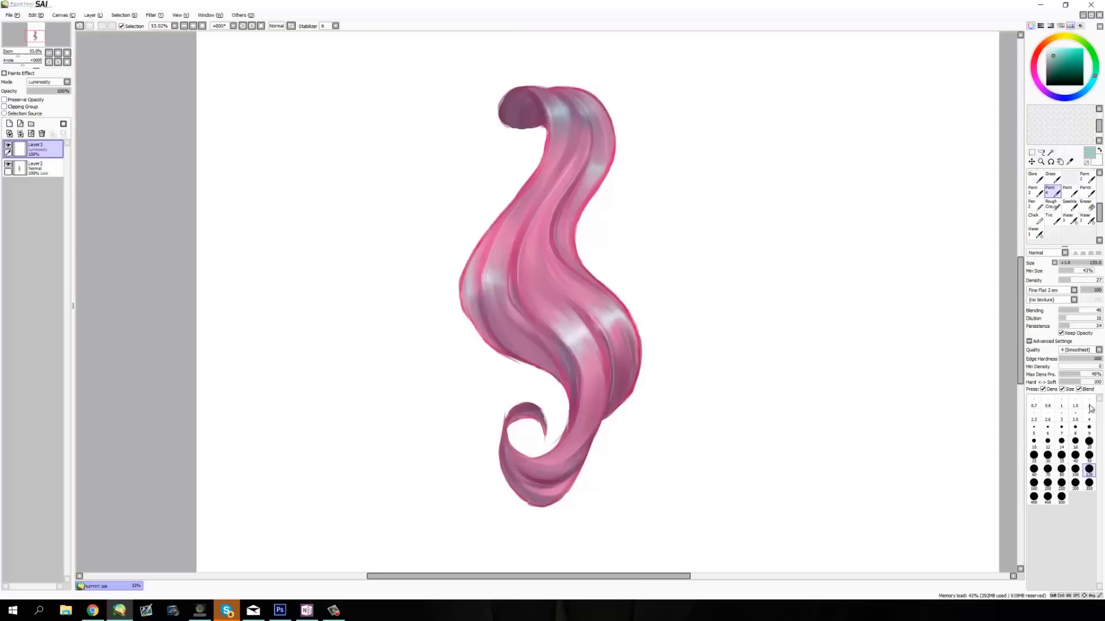
click(1089, 429)
drag(561, 176, 535, 269)
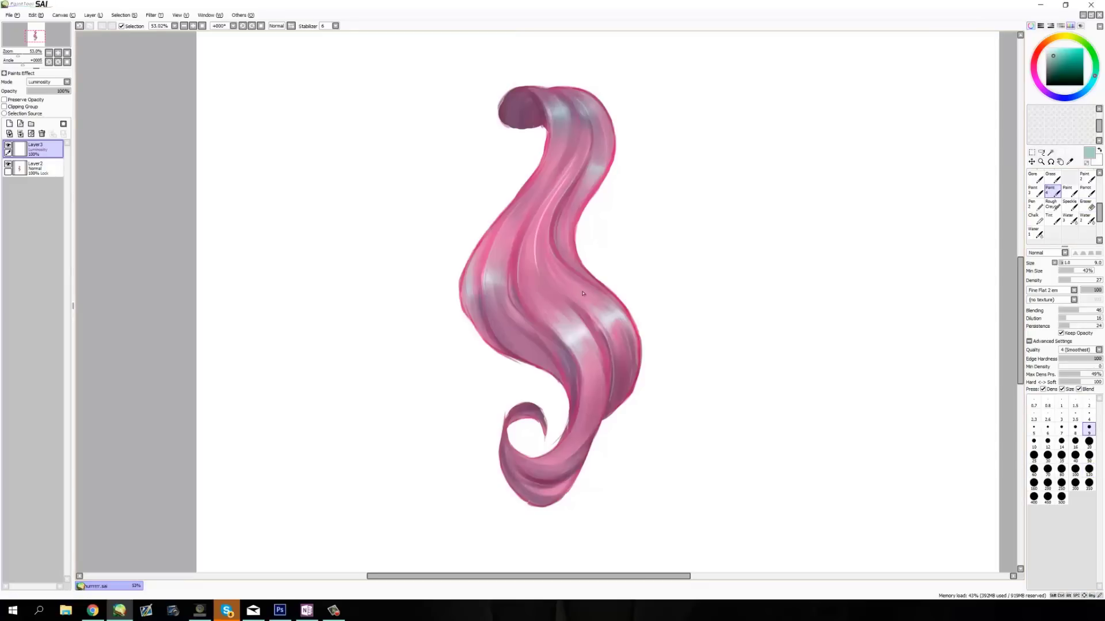
Step: Add thin muted teal strand lines along the central strands and lower central highlight at size 4, undoing stray strokes
click(1089, 414)
key(ctrl+z)
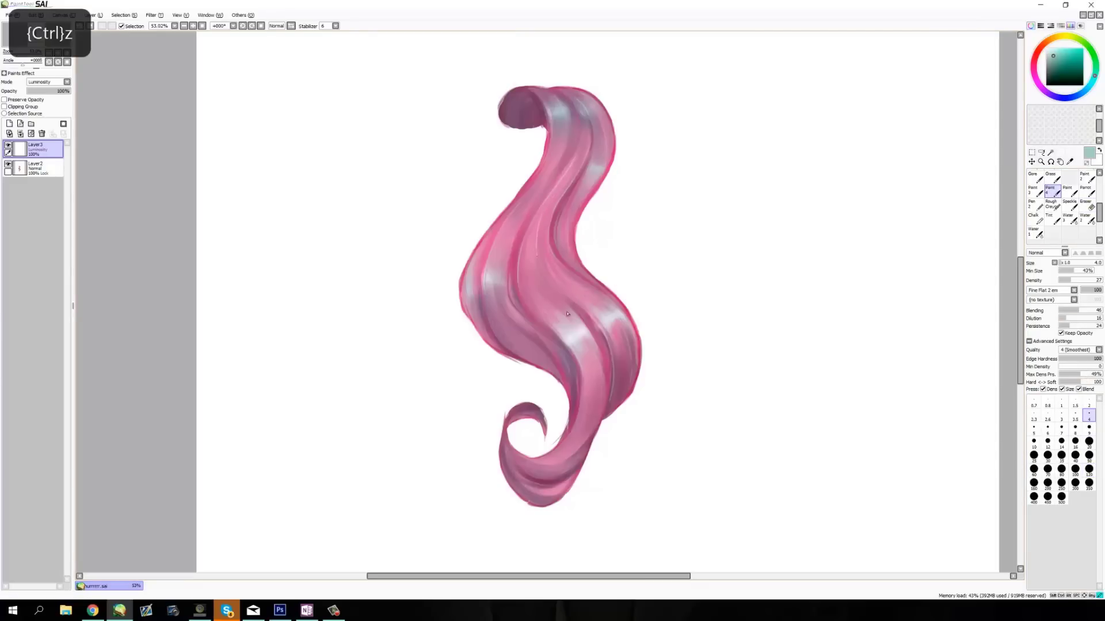
key(ctrl+z)
scroll(1099, 225, down, 3)
scroll(1084, 177, up, 8)
click(1053, 176)
click(1089, 336)
key(ctrl+z)
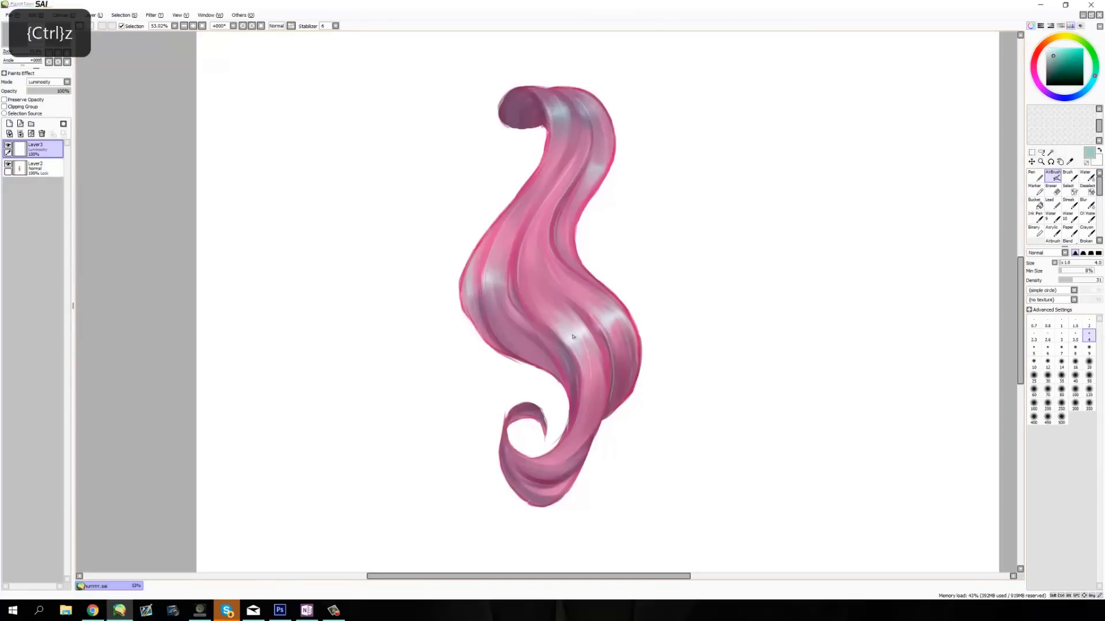
key(ctrl+z)
Step: Try to brighten the top strand's highlight with the AirBrush at size 20
click(1088, 362)
drag(563, 115, 570, 174)
key(ctrl+z)
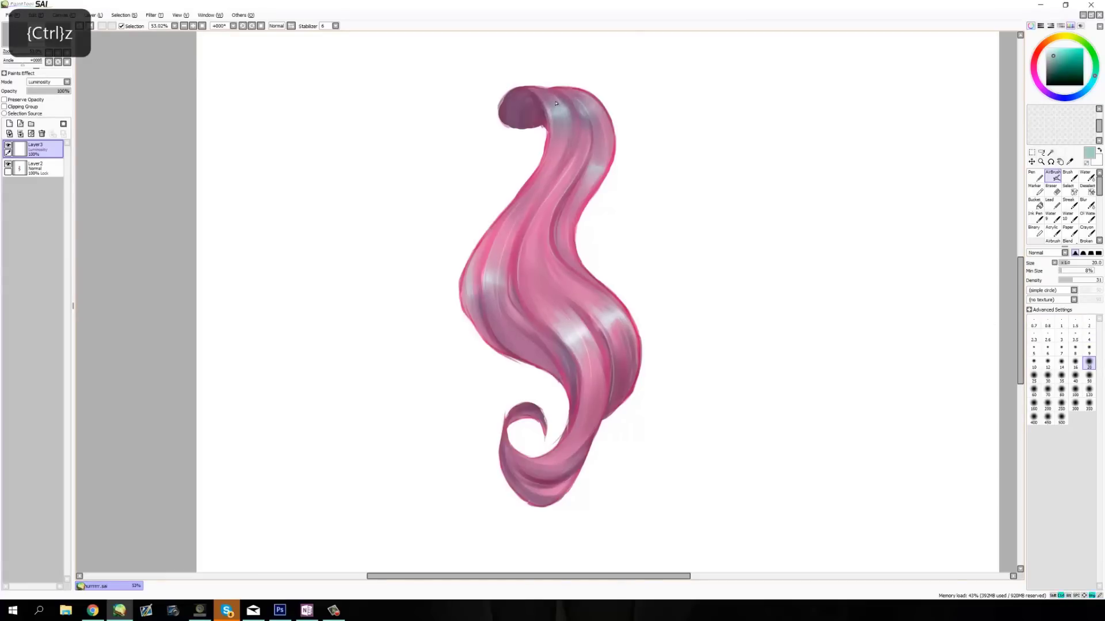
key(ctrl+z)
key(ctrl+z)
Step: Merge the Luminosity layer into the hair layer and add a new layer in Overlay mode
click(21, 133)
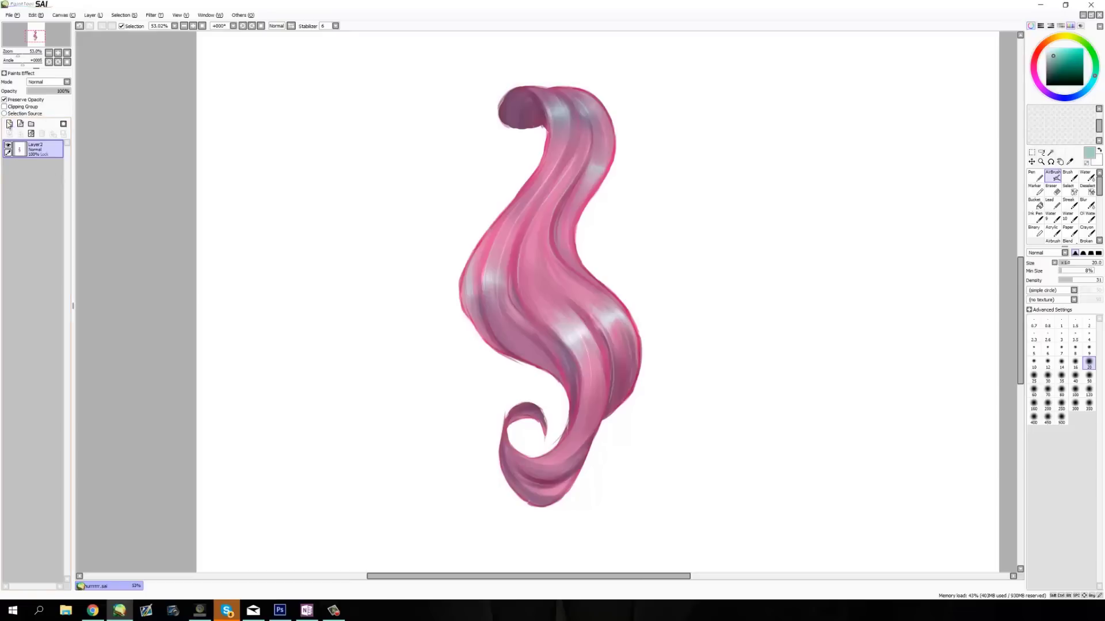
click(10, 123)
click(46, 82)
click(49, 101)
Step: Fill the Overlay layer with the Bucket, trying different pinks and ending on a dark muted pink
click(1038, 65)
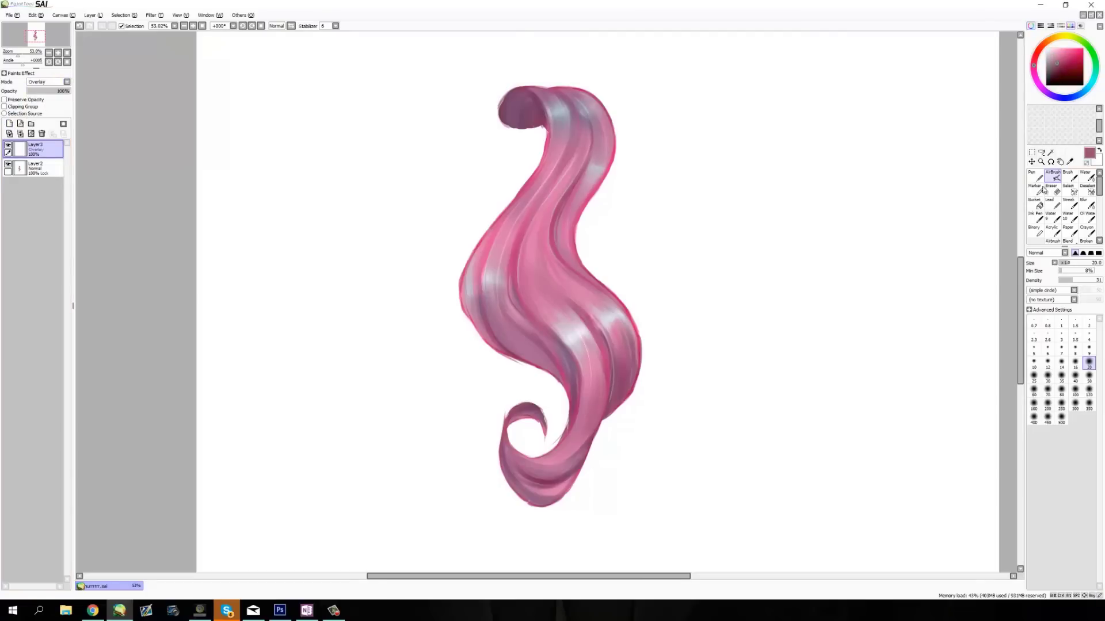
click(1034, 203)
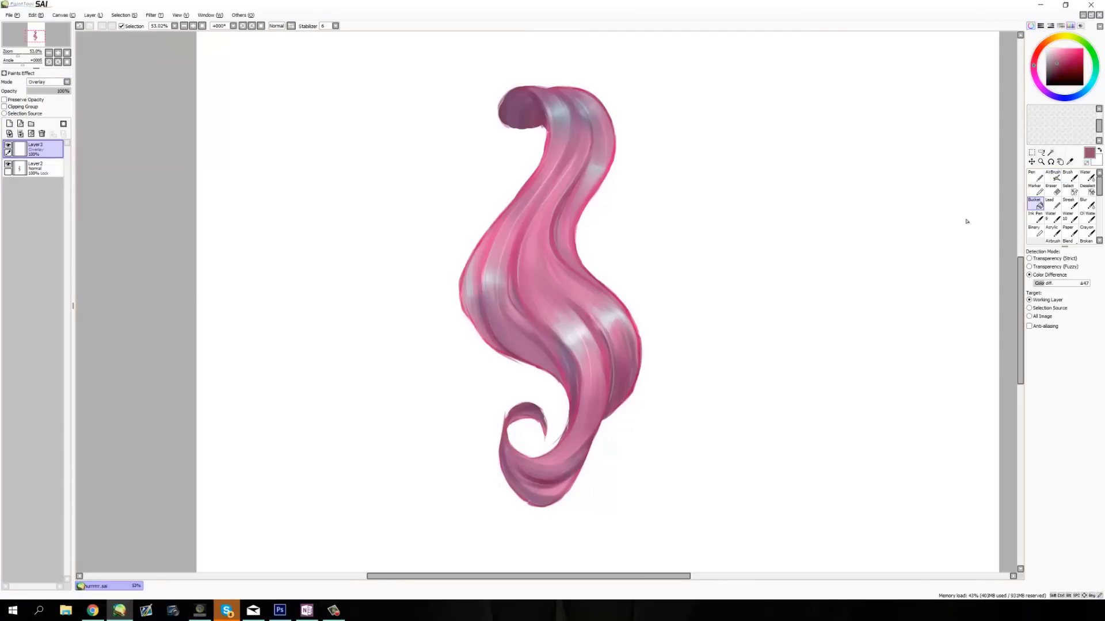
click(605, 321)
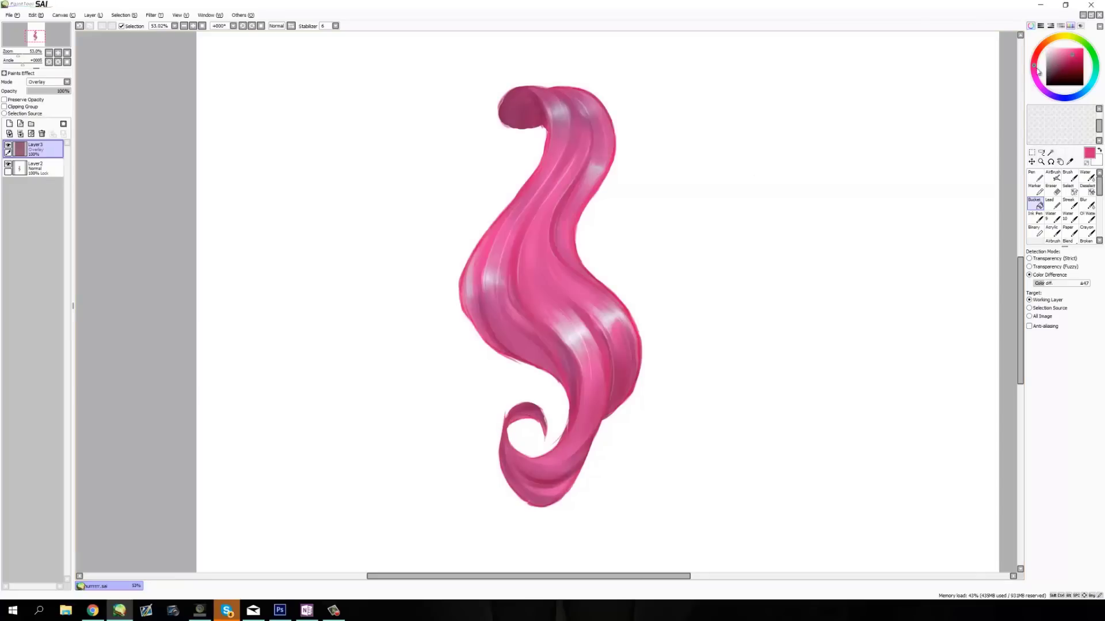
mouse_move(1033, 68)
mouse_down()
mouse_move(1038, 52)
mouse_move(1037, 88)
mouse_move(1061, 55)
mouse_up()
click(1066, 97)
click(1087, 88)
mouse_move(1086, 91)
mouse_down()
mouse_move(1103, 79)
mouse_move(1065, 104)
mouse_up()
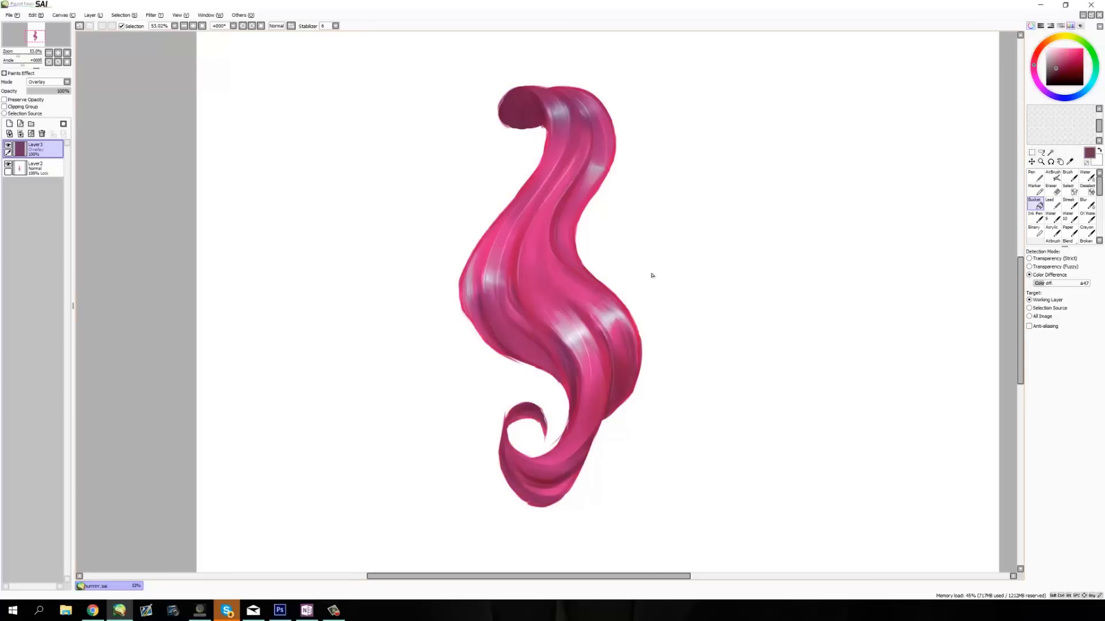
Step: Set the pink Overlay layer's opacity to 54%, toggle its visibility to compare, and merge it into the hair layer
click(52, 91)
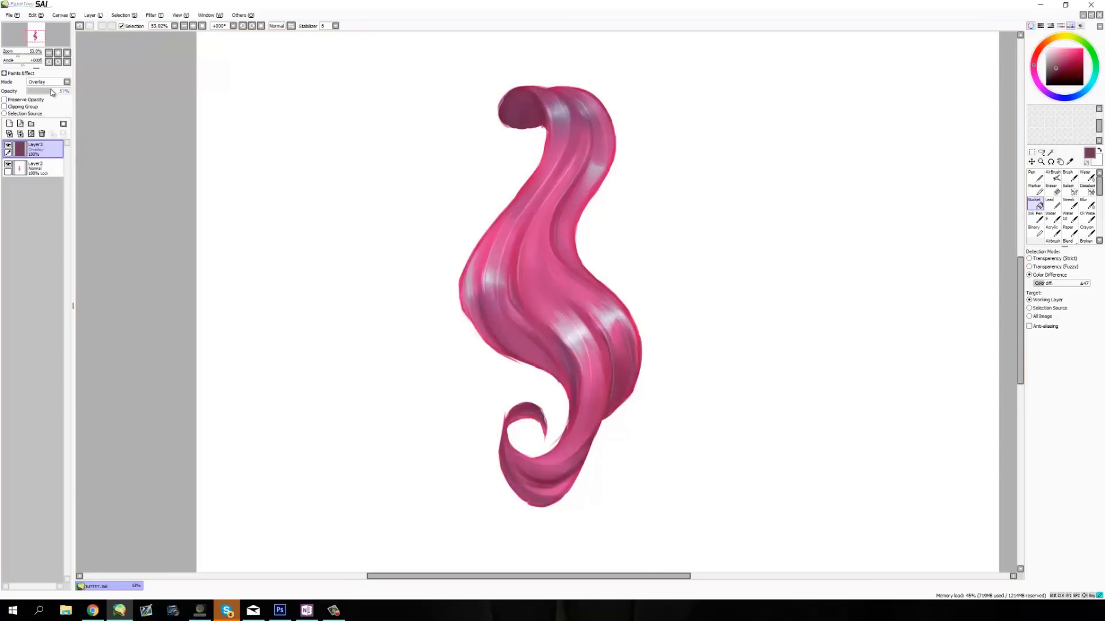
click(9, 146)
click(9, 146)
click(20, 134)
Step: Create a new Overlay layer clipped to the hair layer and ready the AirBrush at size 500
click(9, 123)
click(1056, 179)
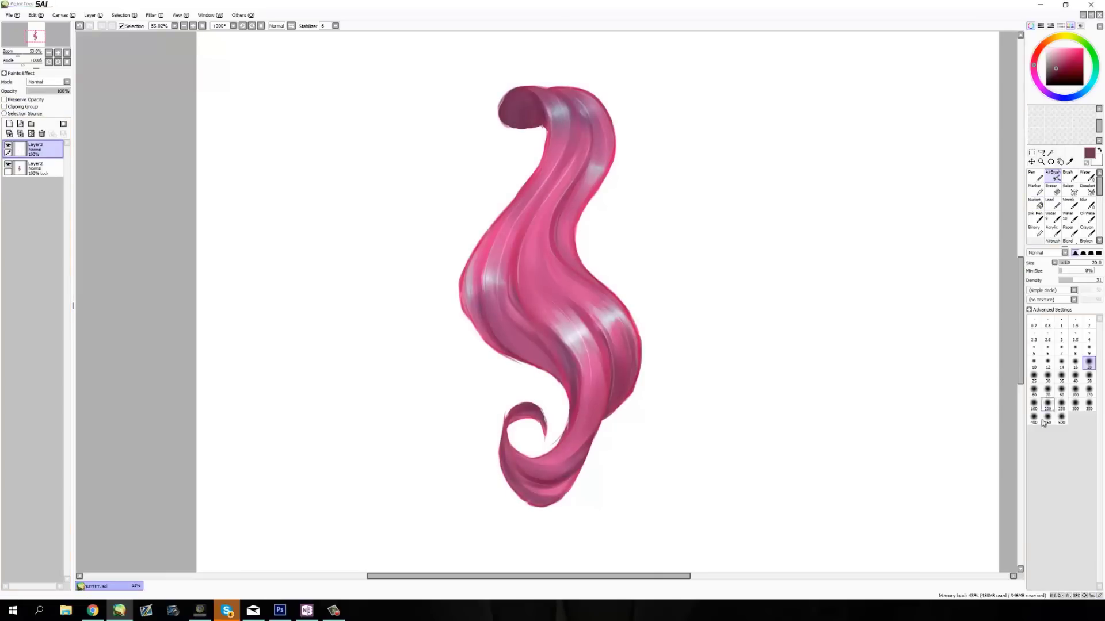
click(50, 82)
click(50, 113)
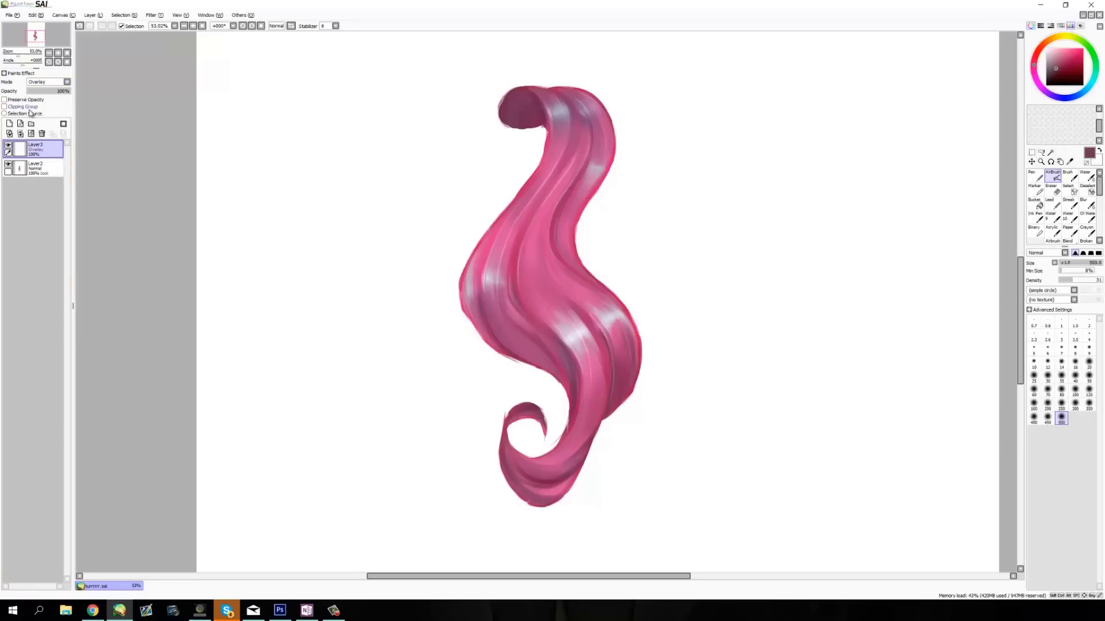
click(32, 107)
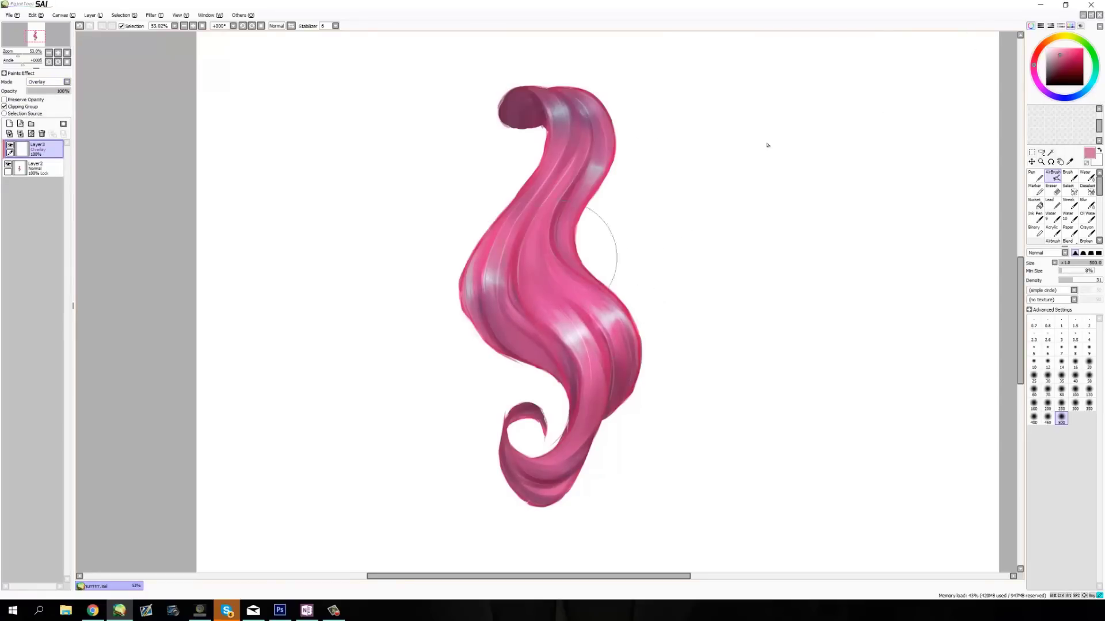
Step: Airbrush a pale blue tint over the lower middle of the lock, undoing the stroke on the top strands
key(ctrl+z)
drag(1056, 39, 1057, 53)
click(1091, 83)
mouse_move(575, 281)
mouse_down()
mouse_move(566, 339)
mouse_move(500, 269)
mouse_move(506, 290)
mouse_move(553, 294)
mouse_up()
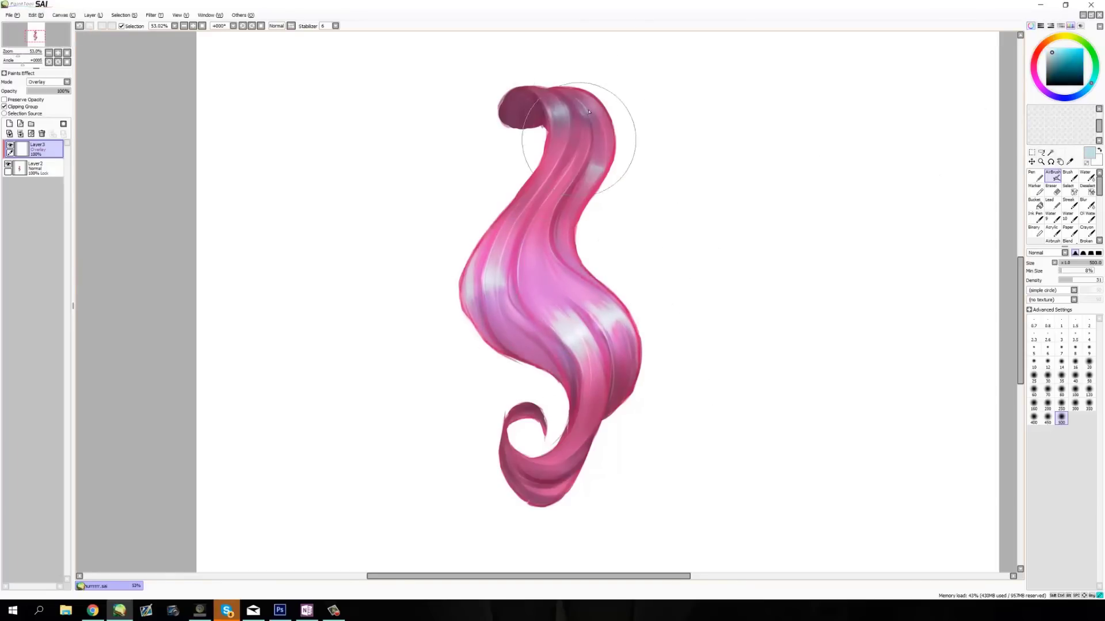
mouse_move(592, 116)
mouse_down()
mouse_move(577, 199)
mouse_move(591, 118)
mouse_up()
key(ctrl+z)
Step: Airbrush golden yellow over the lock's middle strands and undo the excess
click(1060, 36)
drag(1076, 56, 1083, 48)
mouse_move(561, 259)
mouse_down()
mouse_move(580, 320)
mouse_move(555, 247)
mouse_up()
key(ctrl+z)
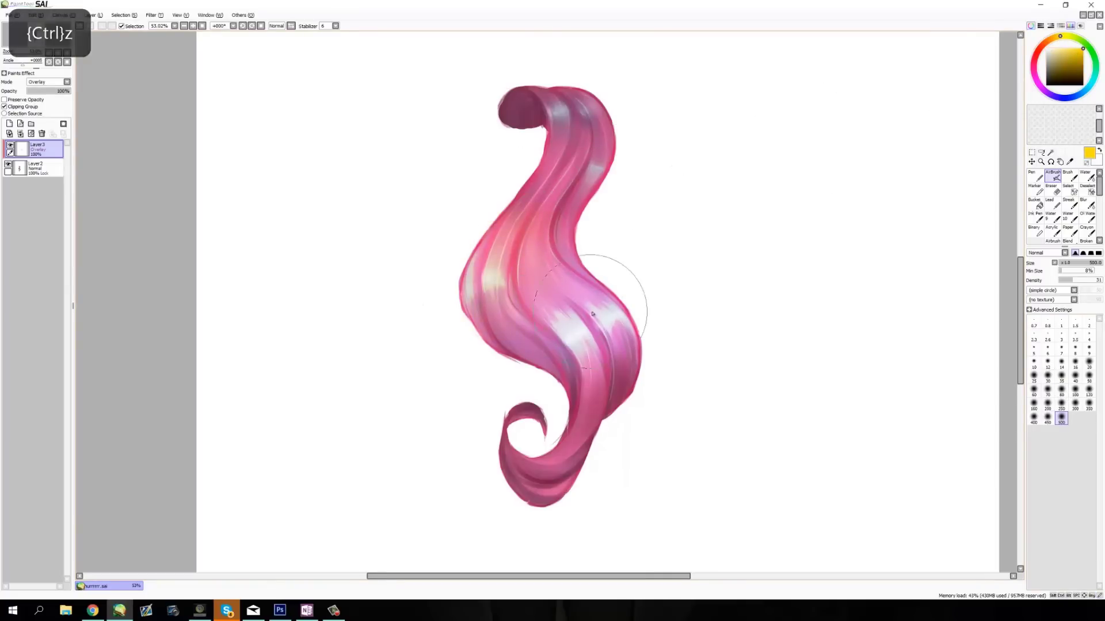
Step: Airbrush a saturated teal over the right bulge's highlight and undo the excess
drag(1080, 94, 1093, 81)
click(1082, 57)
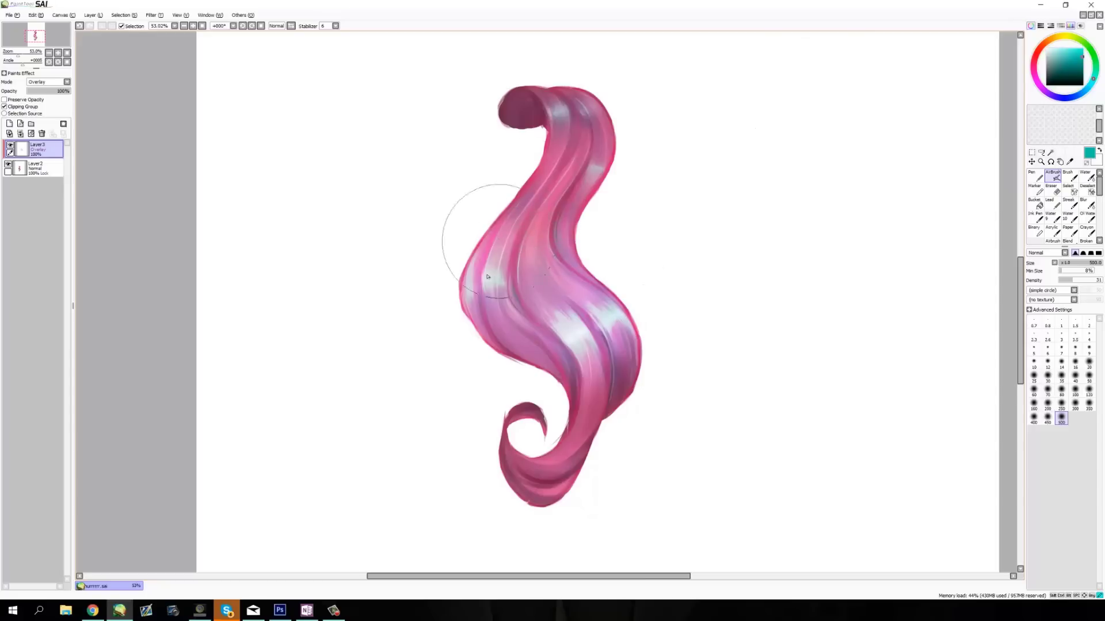
key(ctrl+z)
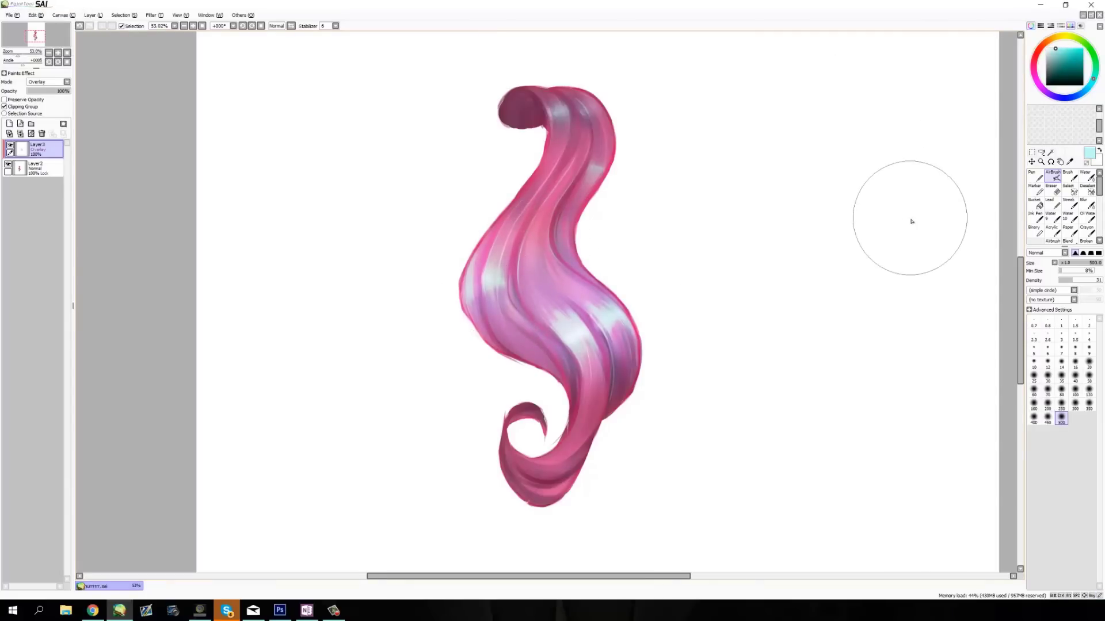
Step: Lower the clipped Overlay layer's opacity, toggle its visibility to compare, and merge it into the hair layer
click(51, 90)
drag(51, 90, 55, 90)
click(9, 147)
click(10, 147)
key(ctrl+e)
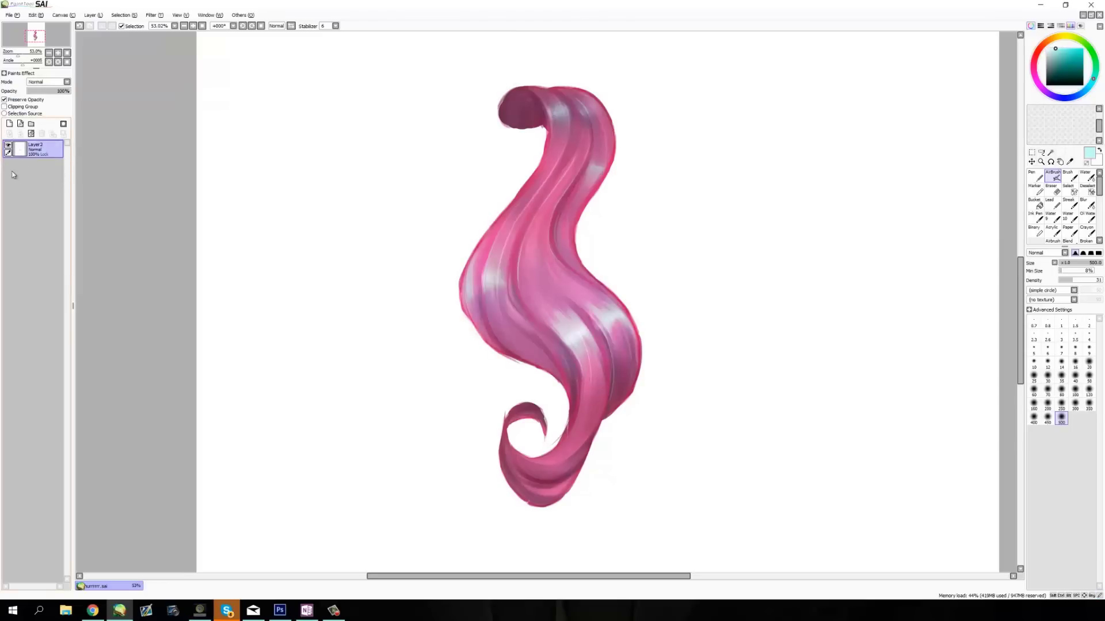
Step: Airbrush a pale cyan tint over the bottom curl on a new Overlay layer at 54% opacity and merge it down
click(292, 26)
click(292, 26)
click(9, 123)
click(47, 82)
click(44, 106)
mouse_move(538, 473)
mouse_down()
mouse_move(541, 500)
mouse_move(579, 432)
mouse_move(548, 492)
mouse_move(600, 451)
mouse_move(564, 513)
mouse_up()
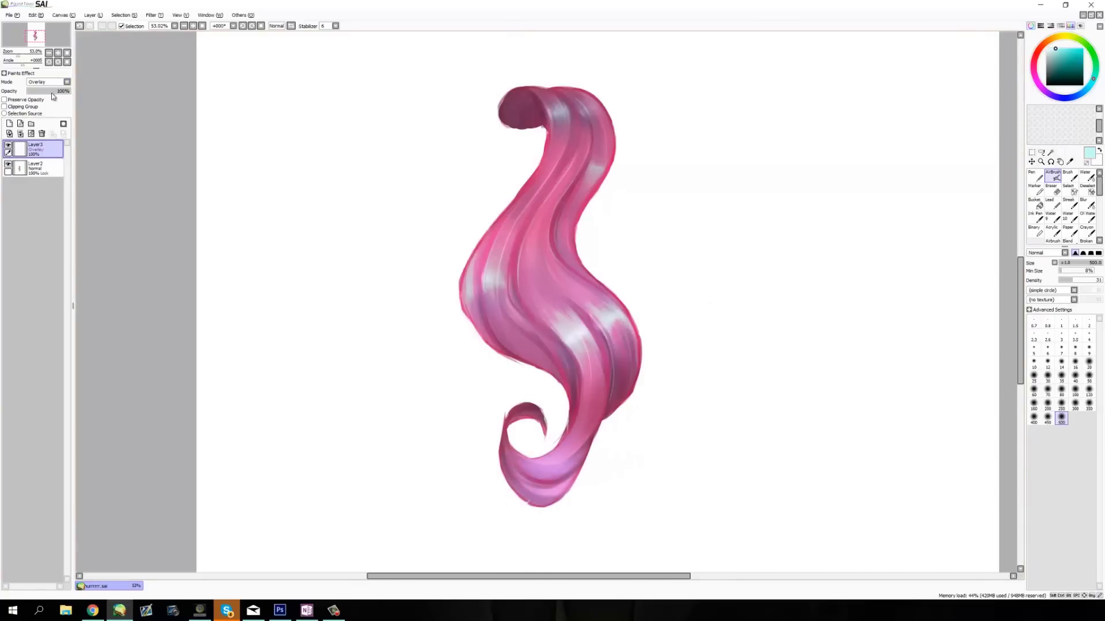
drag(62, 91, 51, 91)
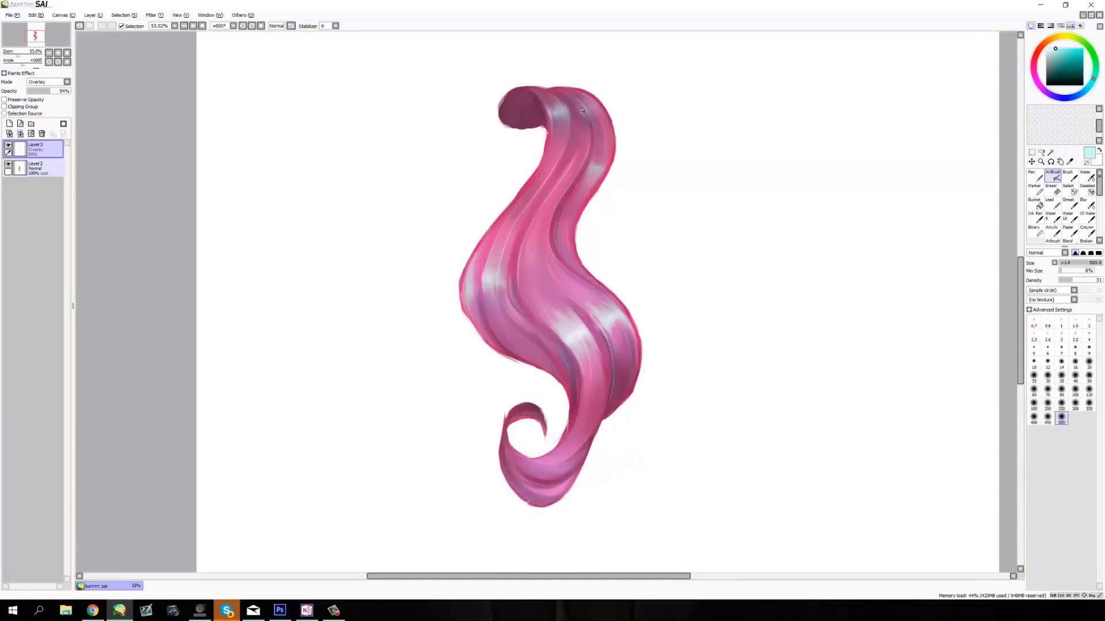
click(27, 133)
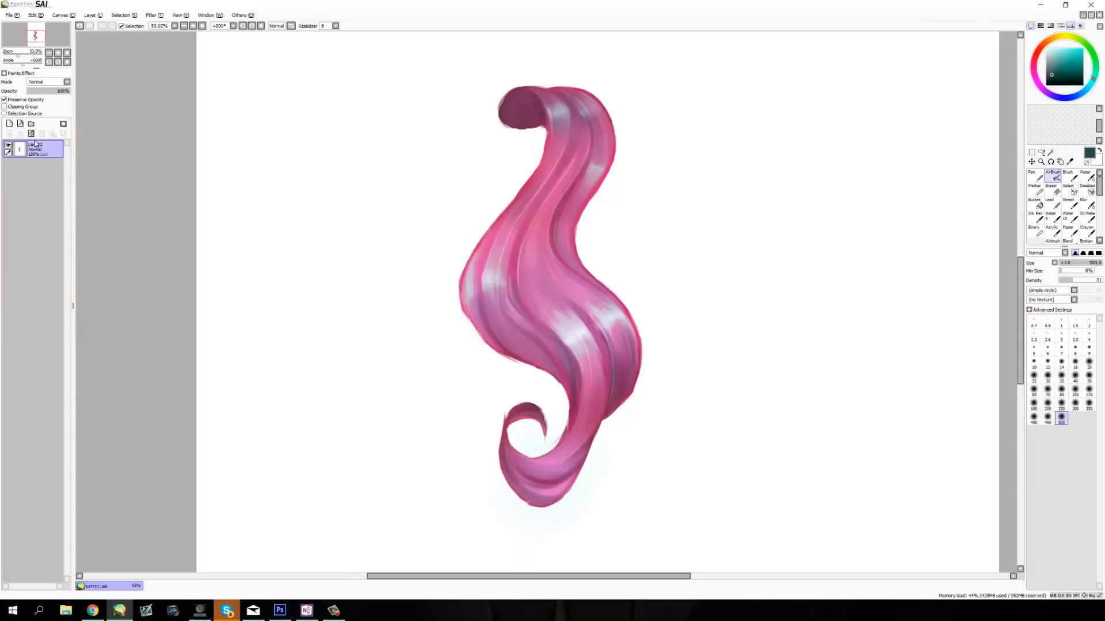
Step: On a new layer, airbrush dark teal over the top curl and near-black red over the bottom curl and upper bend
click(9, 124)
mouse_move(496, 98)
mouse_down()
mouse_move(558, 74)
mouse_move(679, 107)
mouse_up()
click(1034, 62)
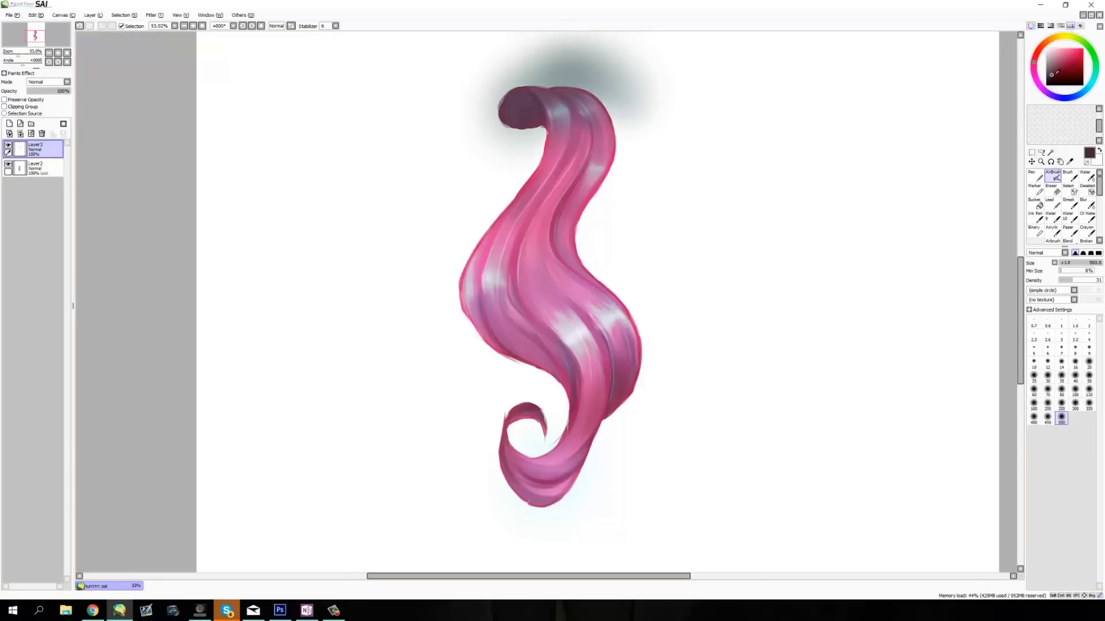
click(1050, 82)
mouse_move(484, 469)
mouse_down()
mouse_move(505, 444)
mouse_move(610, 426)
mouse_up()
mouse_move(603, 208)
mouse_down()
mouse_move(501, 192)
mouse_move(592, 246)
mouse_move(581, 195)
mouse_up()
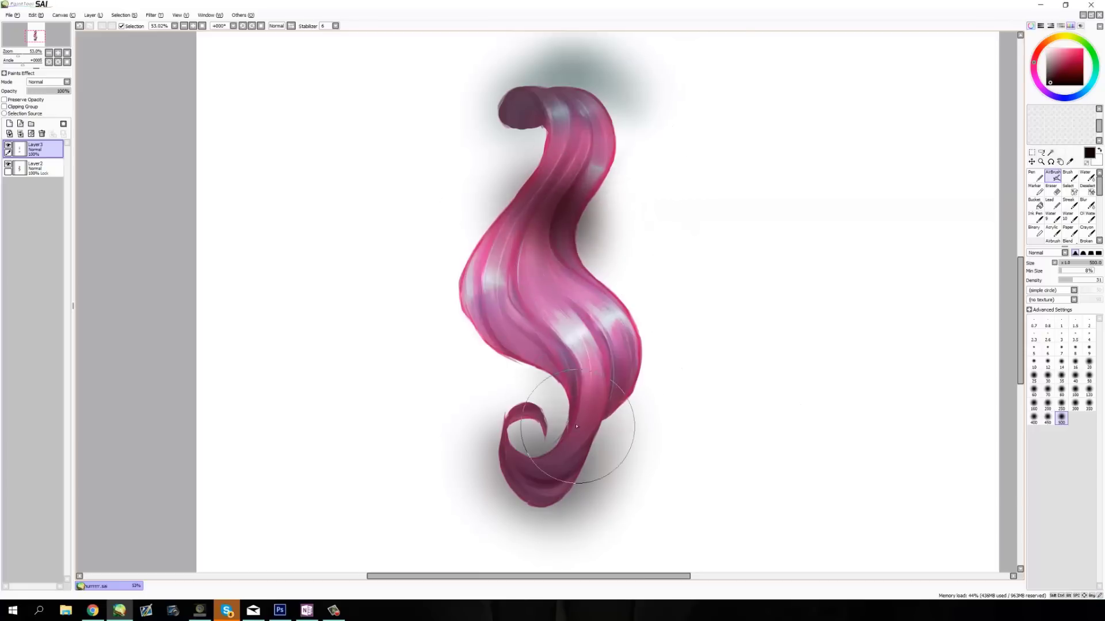
Step: Set the dark shading layer to Overlay mode and lower its opacity
click(47, 82)
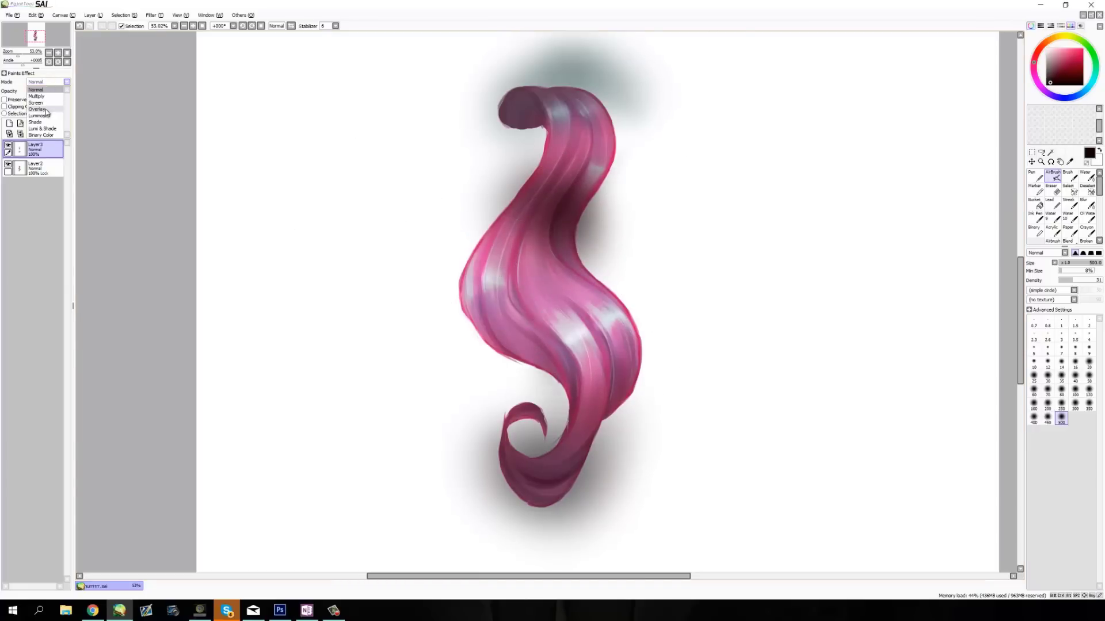
click(43, 103)
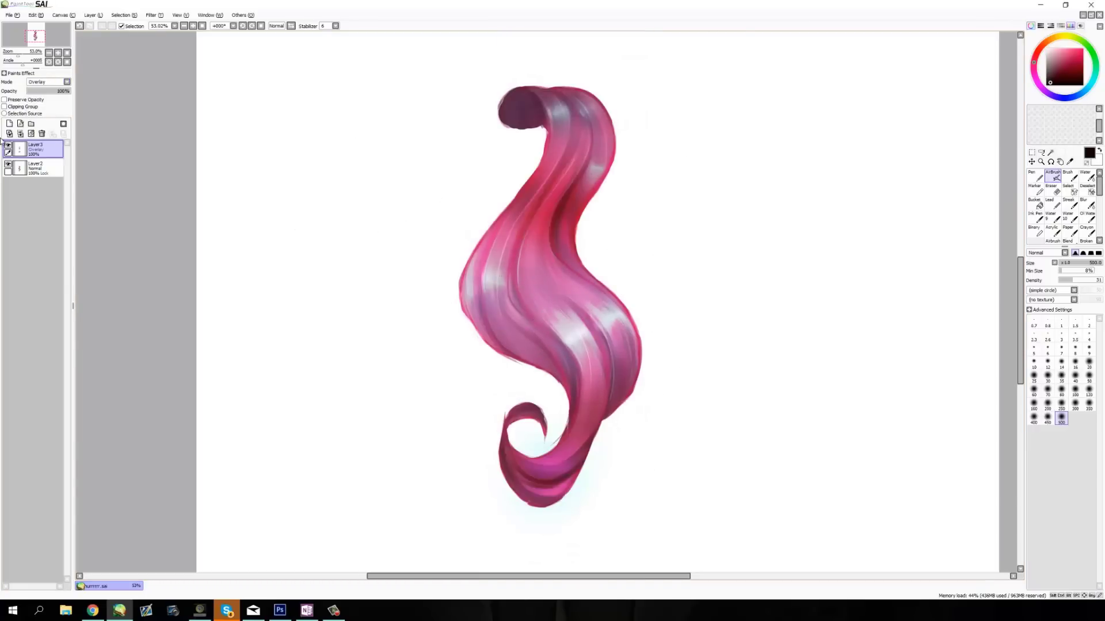
drag(52, 91, 43, 91)
click(154, 15)
click(167, 34)
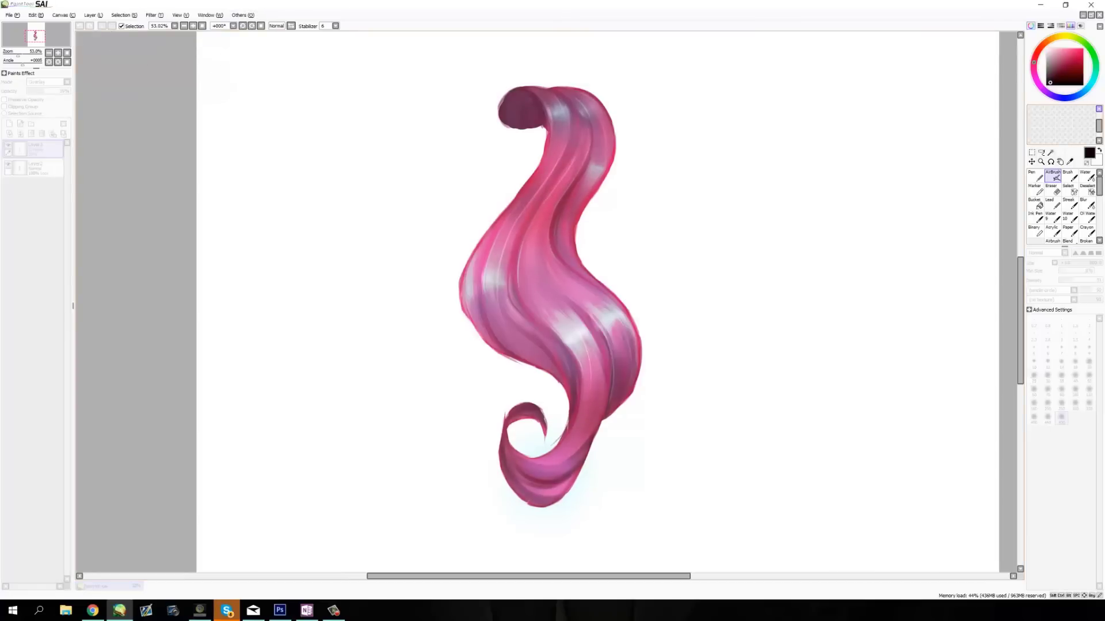
mouse_move(1104, 151)
mouse_down()
mouse_move(977, 174)
mouse_move(776, 143)
mouse_up()
click(789, 160)
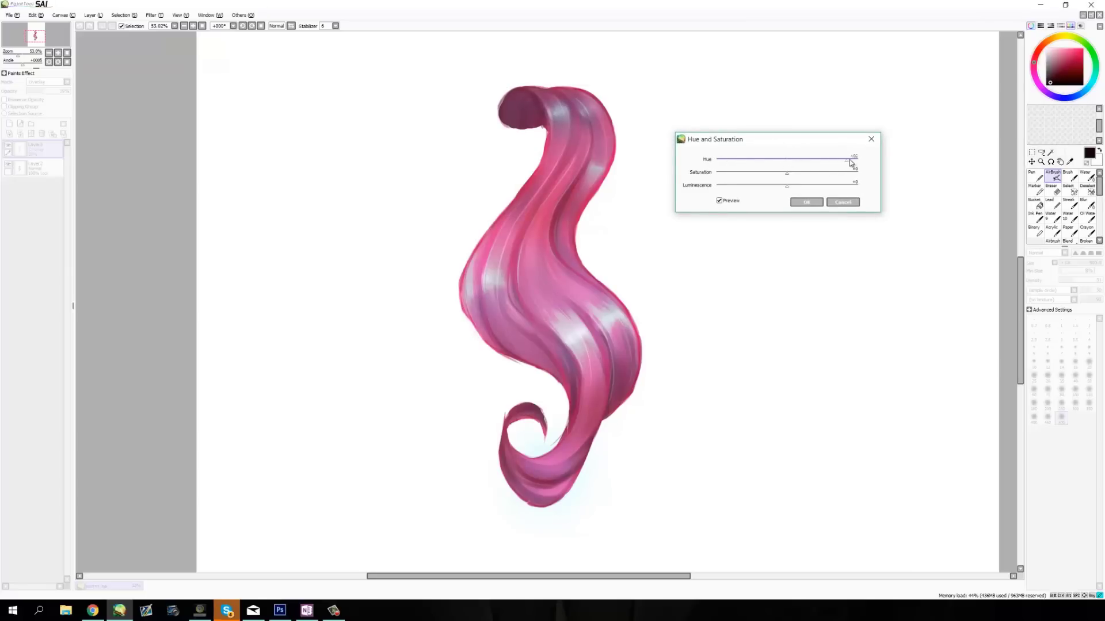
drag(852, 162, 772, 165)
click(843, 202)
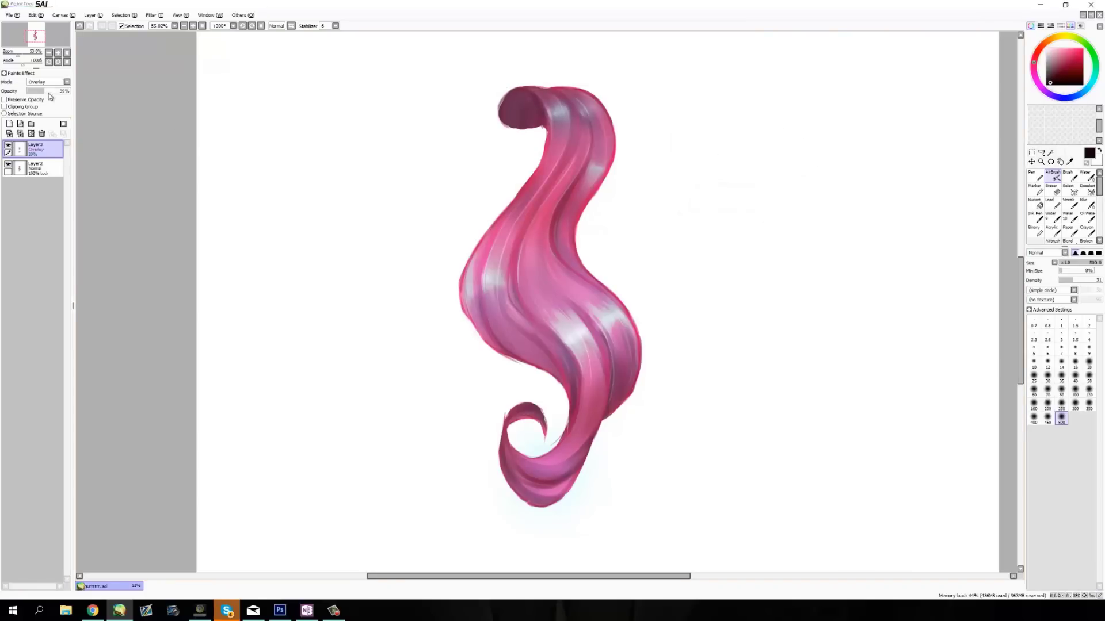
Step: Set the shading layer's opacity to 46% and turn on Preserve Opacity
mouse_move(52, 95)
mouse_down()
mouse_move(93, 94)
mouse_move(68, 98)
mouse_up()
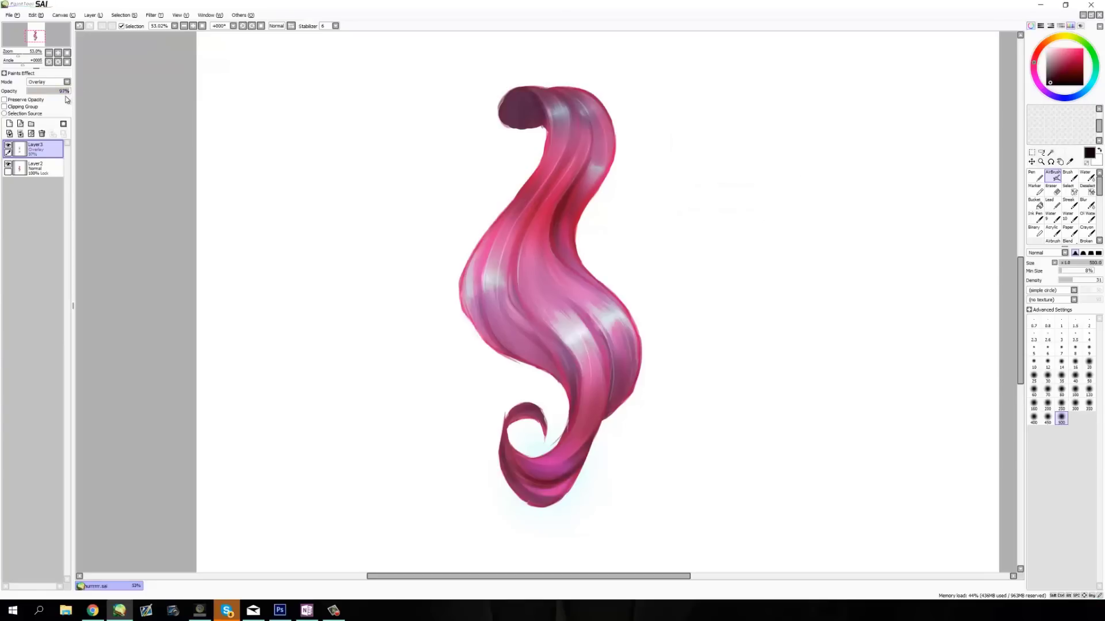
click(56, 94)
click(61, 82)
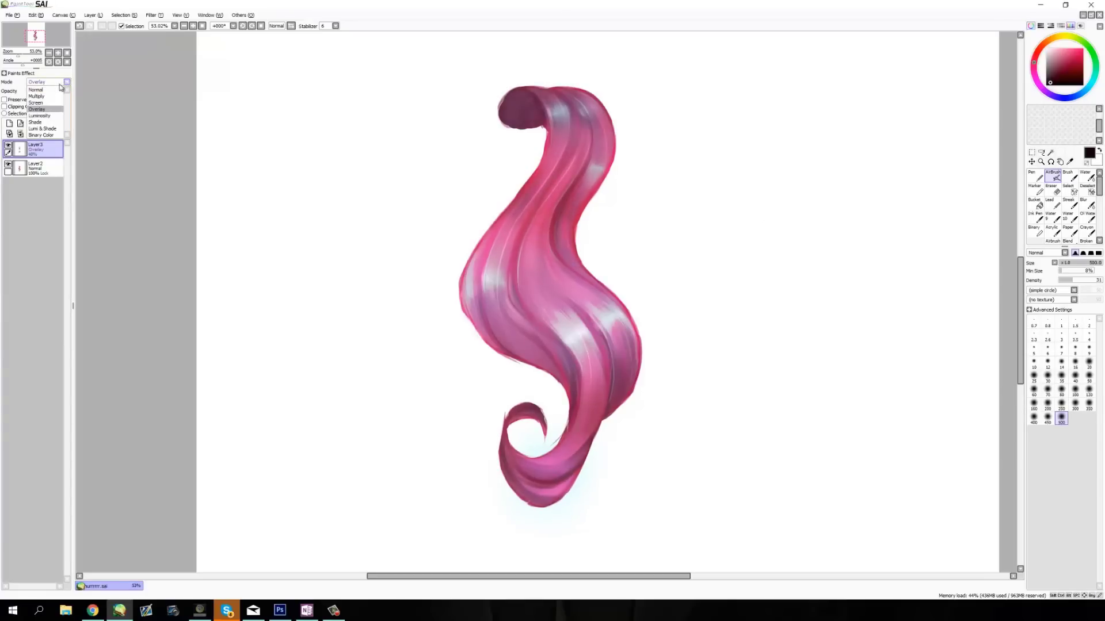
click(14, 103)
click(5, 100)
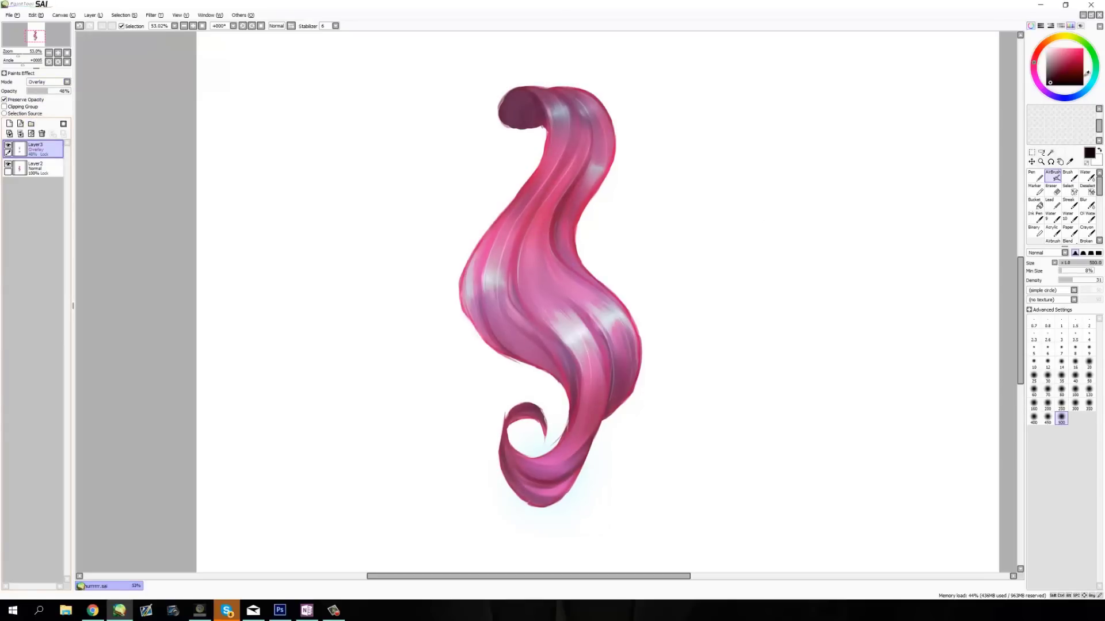
Step: Recolour the locked shading with the Pen at size 500, first in dark blue and finally in a more vivid blue
click(1085, 87)
click(1062, 73)
click(1035, 178)
click(1062, 466)
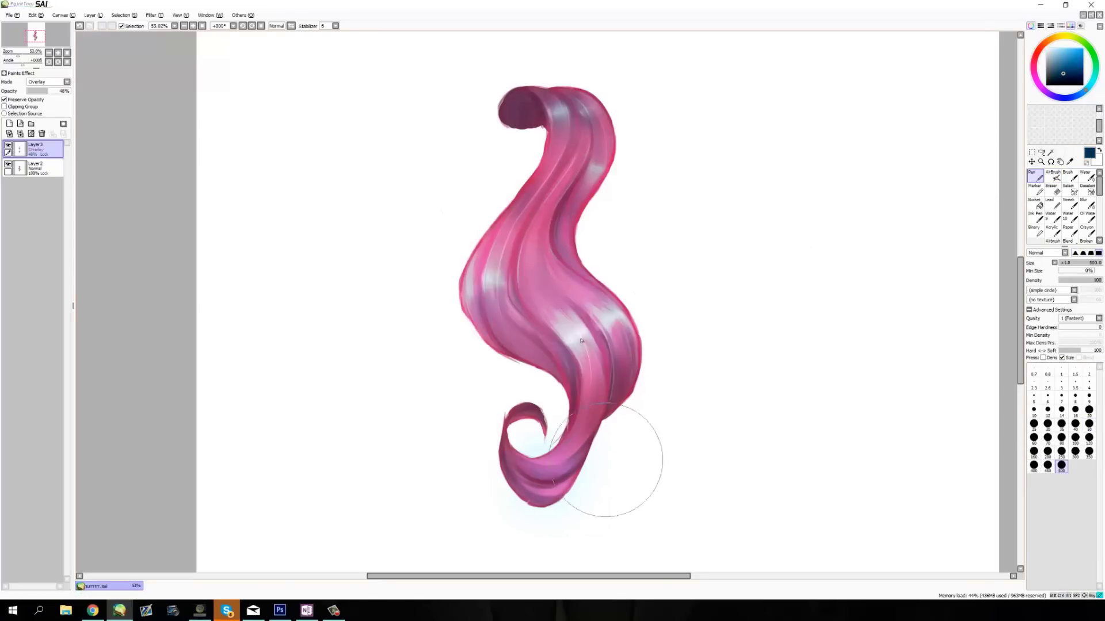
click(1079, 66)
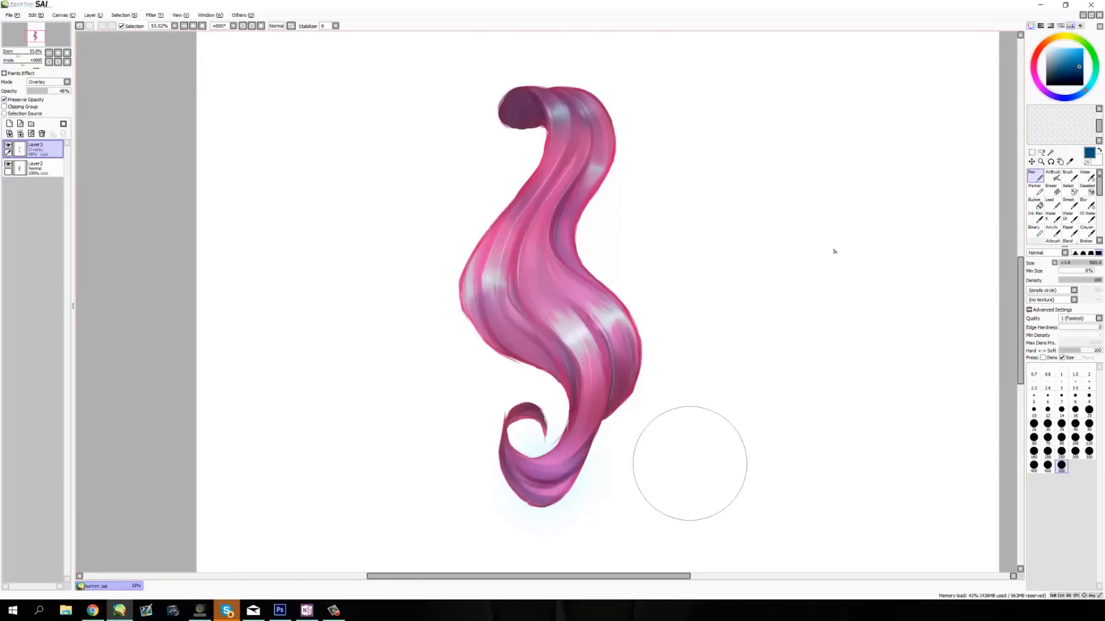
Step: Set the blue Overlay layer's opacity to 57% and merge it into the hair layer as a clipping group
drag(50, 98, 62, 97)
click(20, 134)
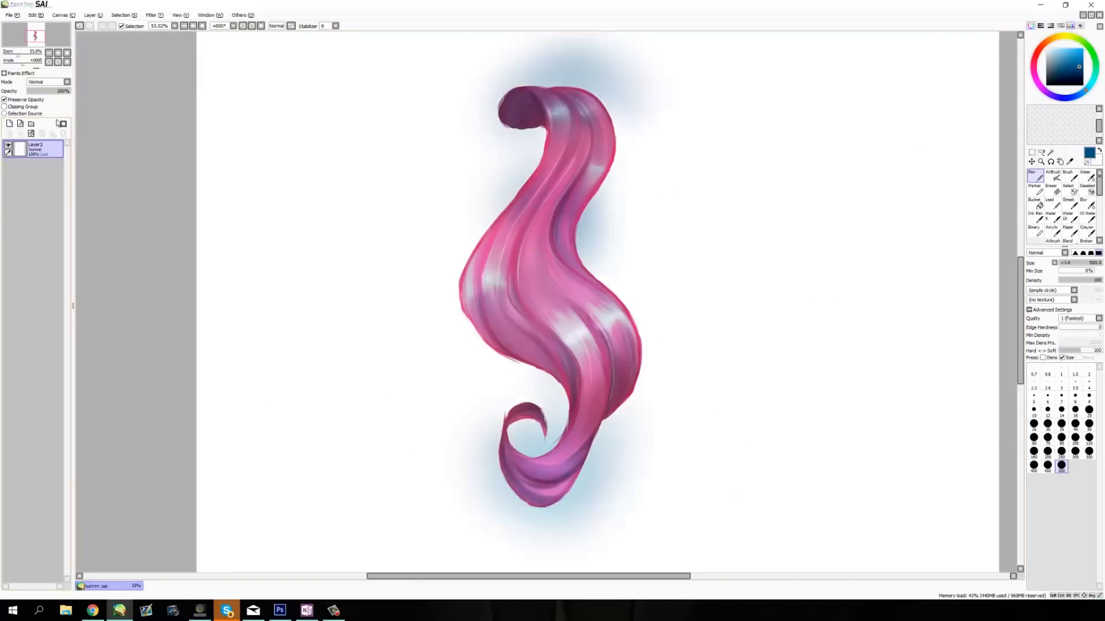
key(ctrl+z)
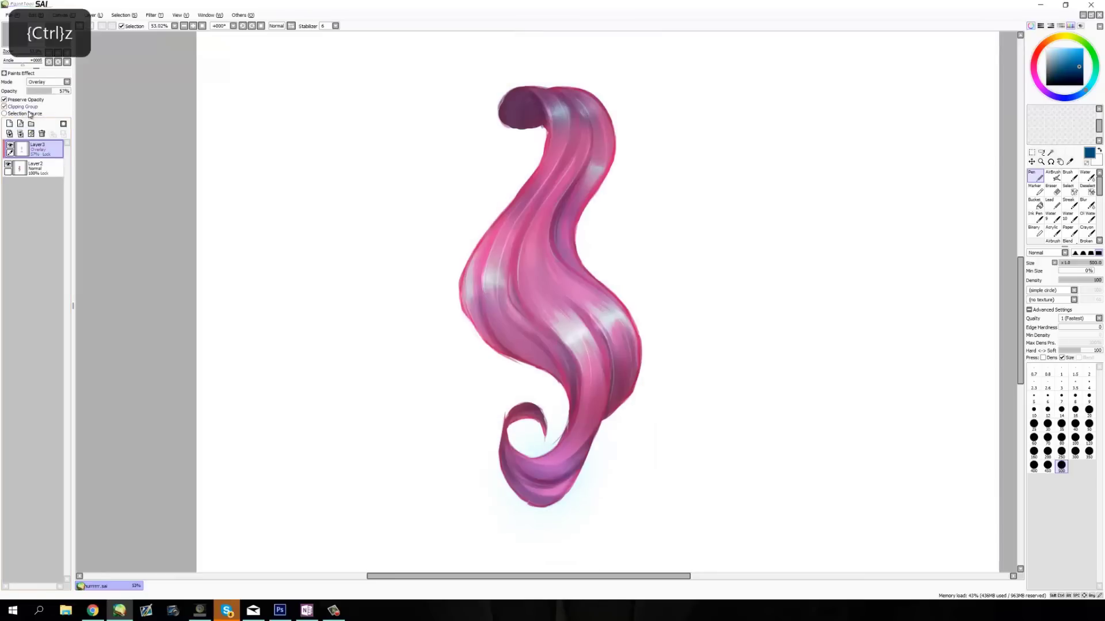
click(20, 133)
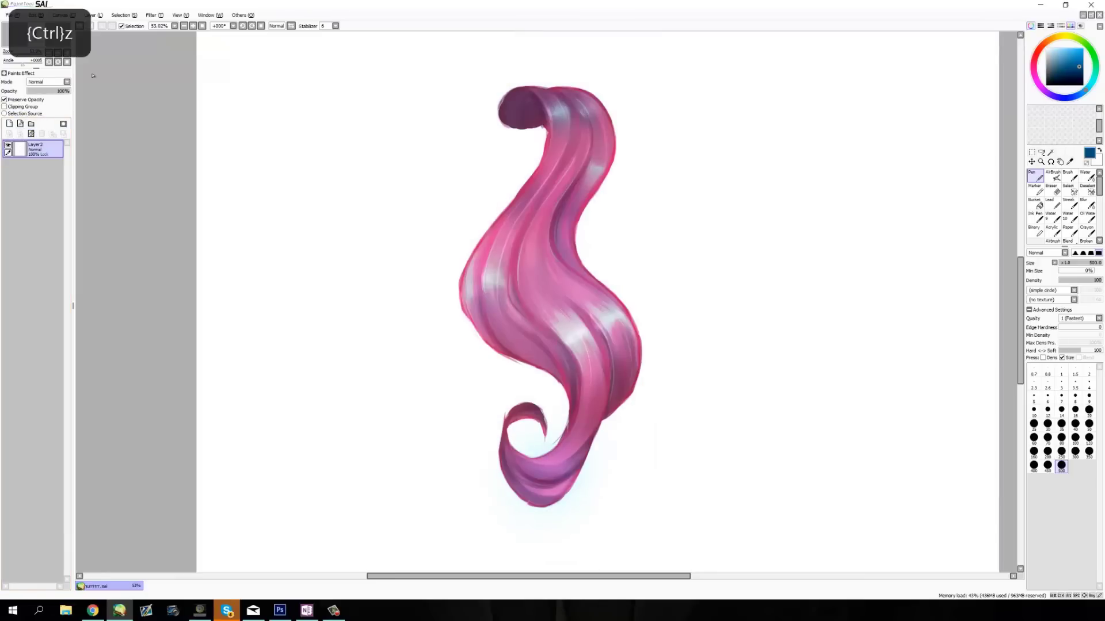